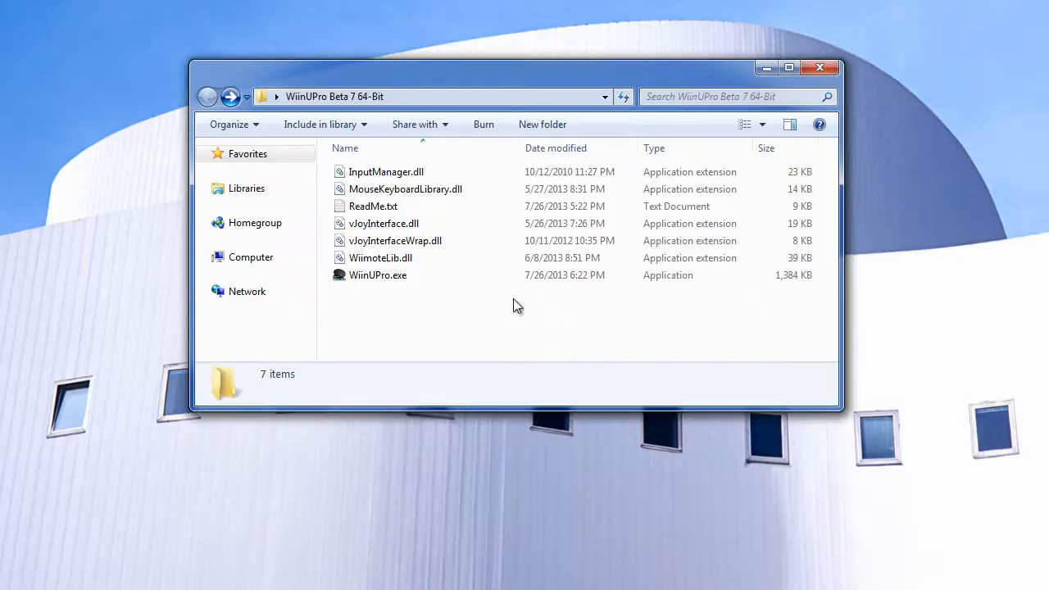
Launch WiinUPro.exe from the WiinUPro Beta 7 64-Bit folder, clear the folder window away and centre the Connect Controllers dialog.
left_click(385, 278)
double_click(384, 279)
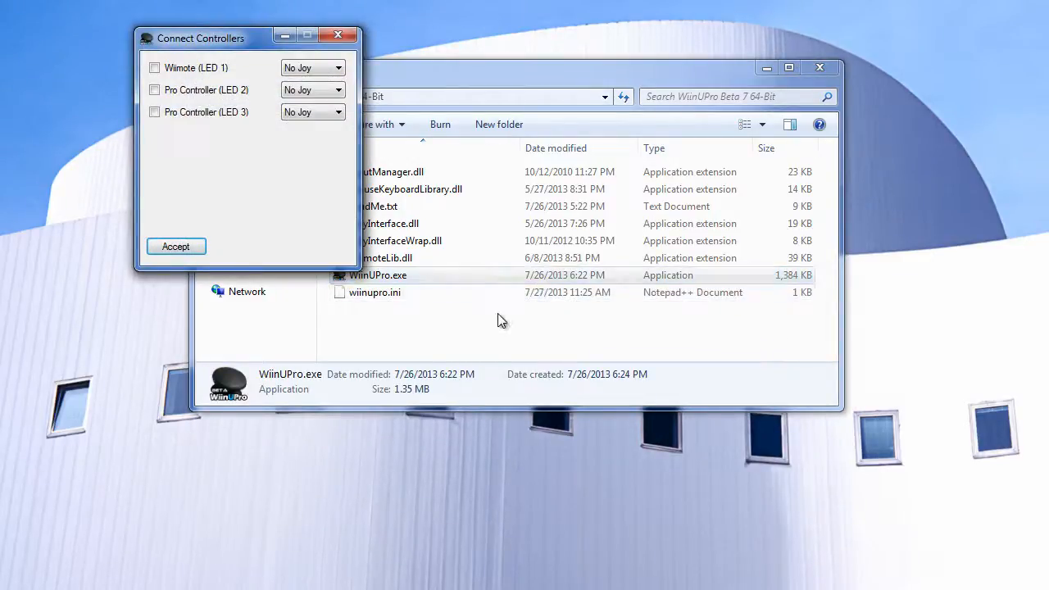
left_click(766, 68)
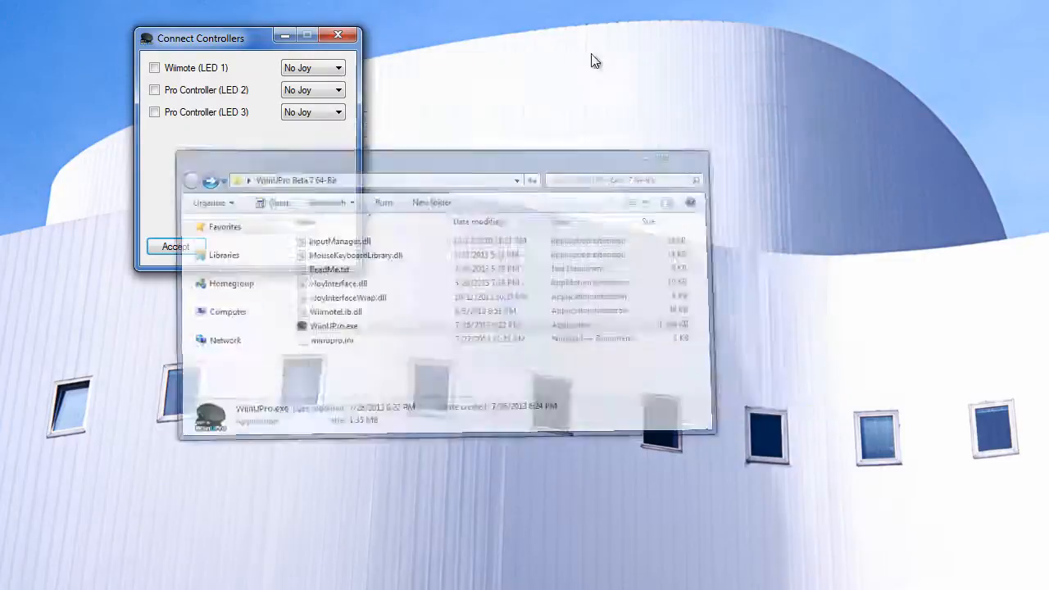
left_click_drag(218, 41, 546, 149)
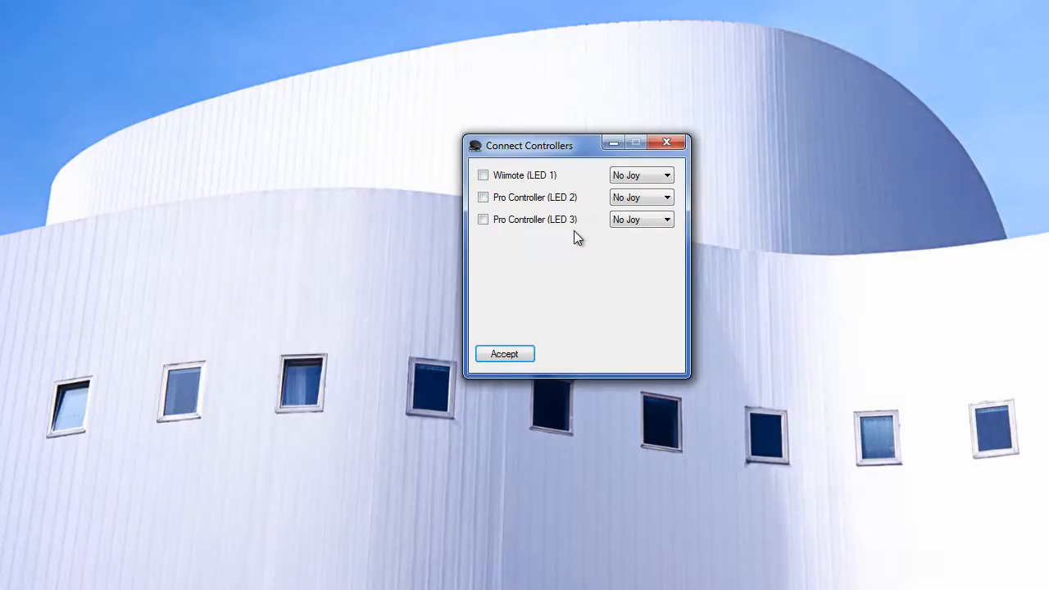
Connect all three controllers, with Joystick 4 for the Wiimote, No Joy for Pro Controller (LED 2) and Joystick 1 for Pro Controller (LED 3).
left_click(541, 177)
left_click(532, 199)
left_click(527, 218)
left_click(642, 174)
left_click(649, 212)
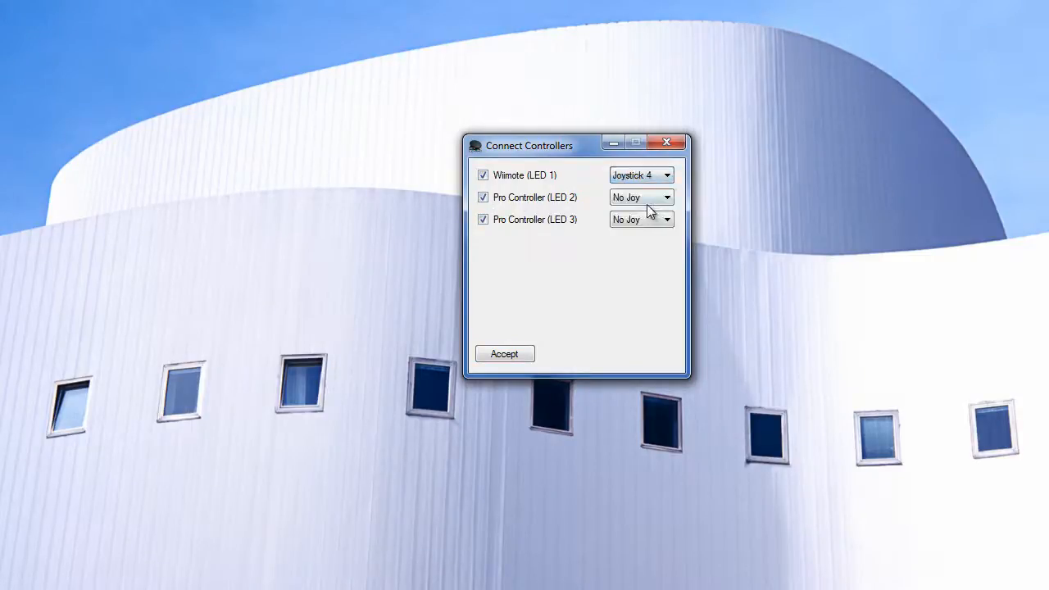
left_click(665, 198)
left_click(647, 212)
left_click(648, 219)
left_click(655, 244)
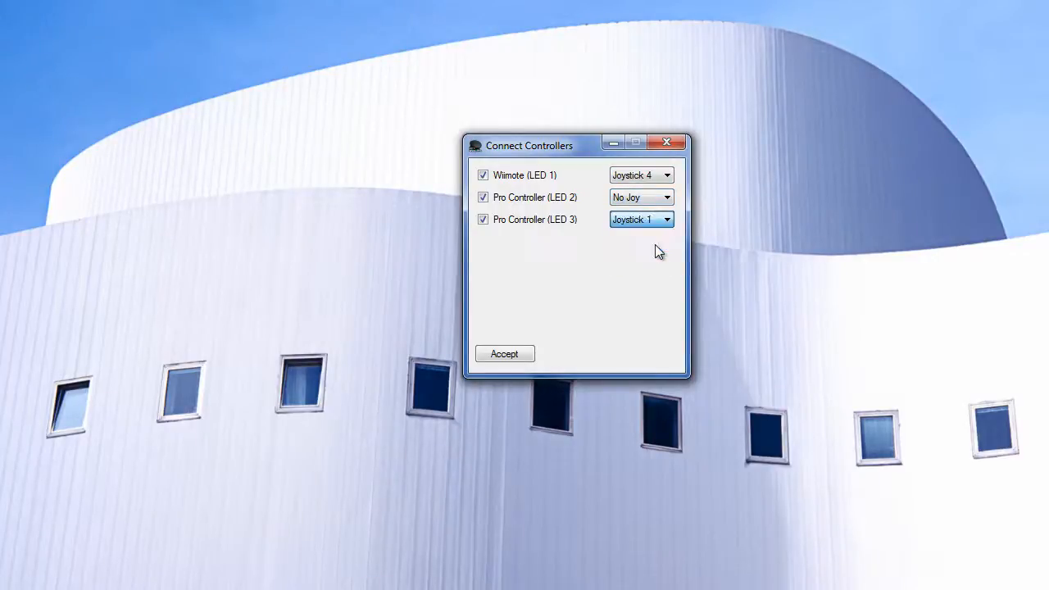
left_click(514, 357)
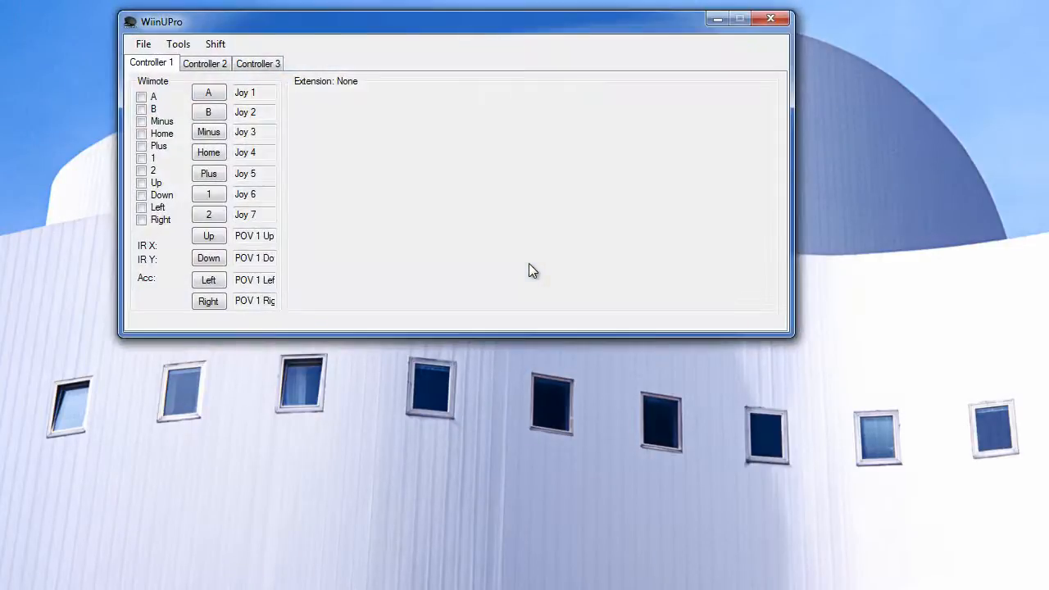
View the input assignments of Controller 2 and Controller 3.
left_click_drag(428, 25, 467, 75)
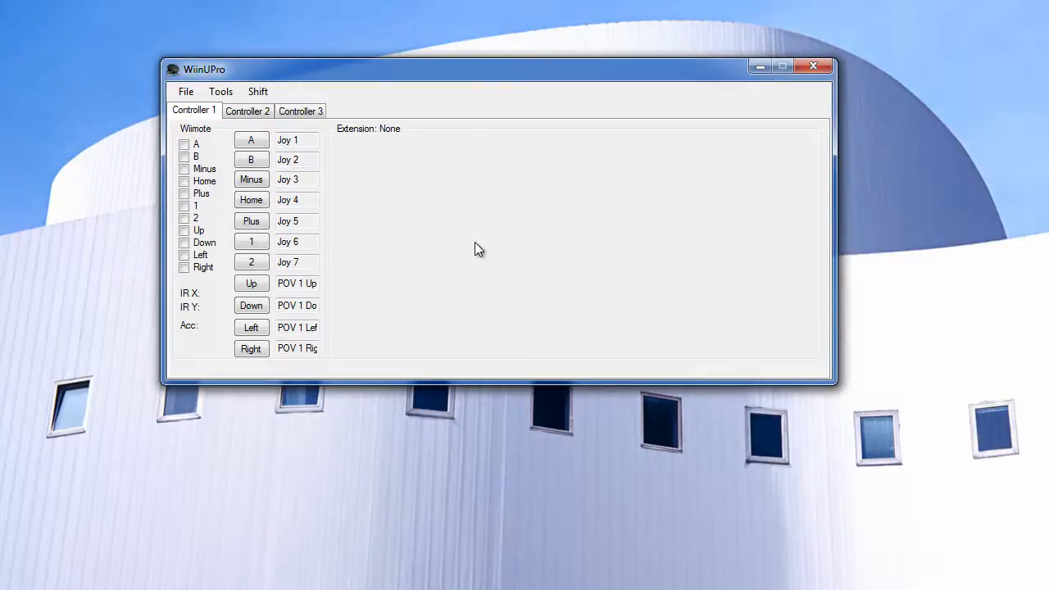
left_click(256, 112)
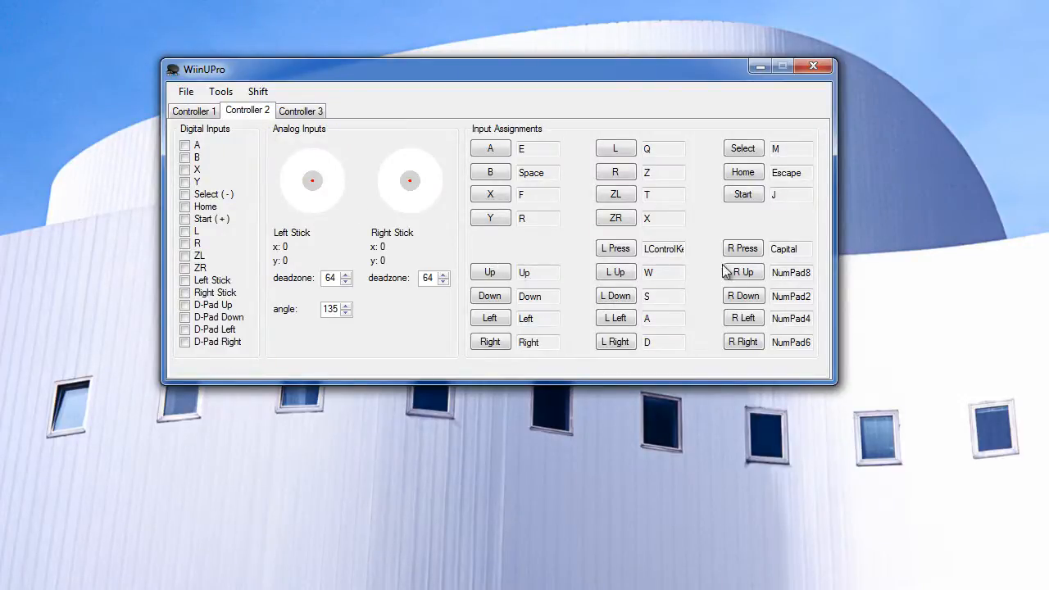
left_click(302, 116)
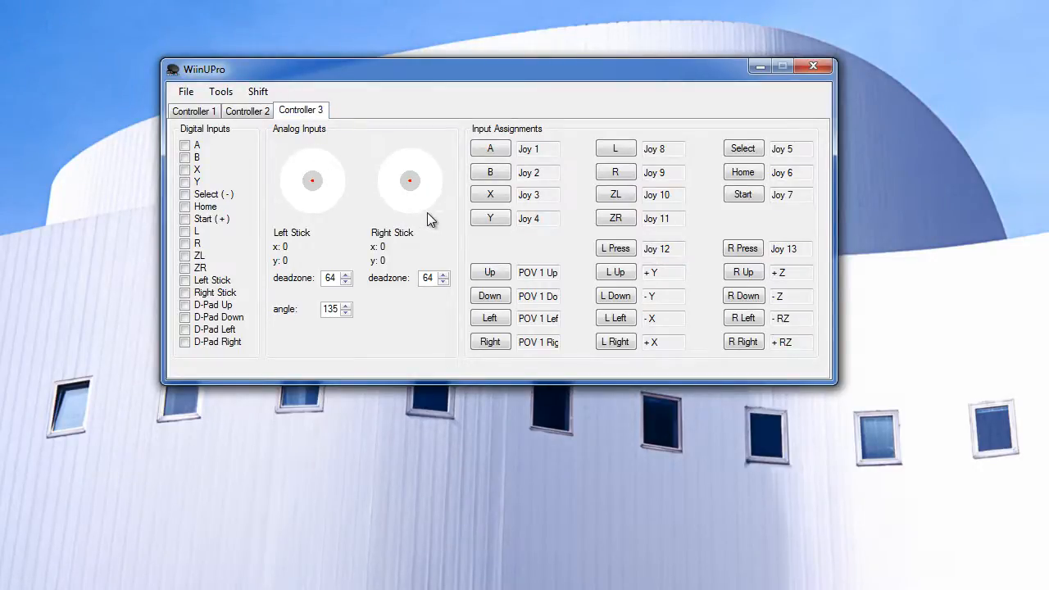
Assign the keyboard Space key to Controller 3's A button, with turbo at about medium speed and rumble when used.
left_click(488, 148)
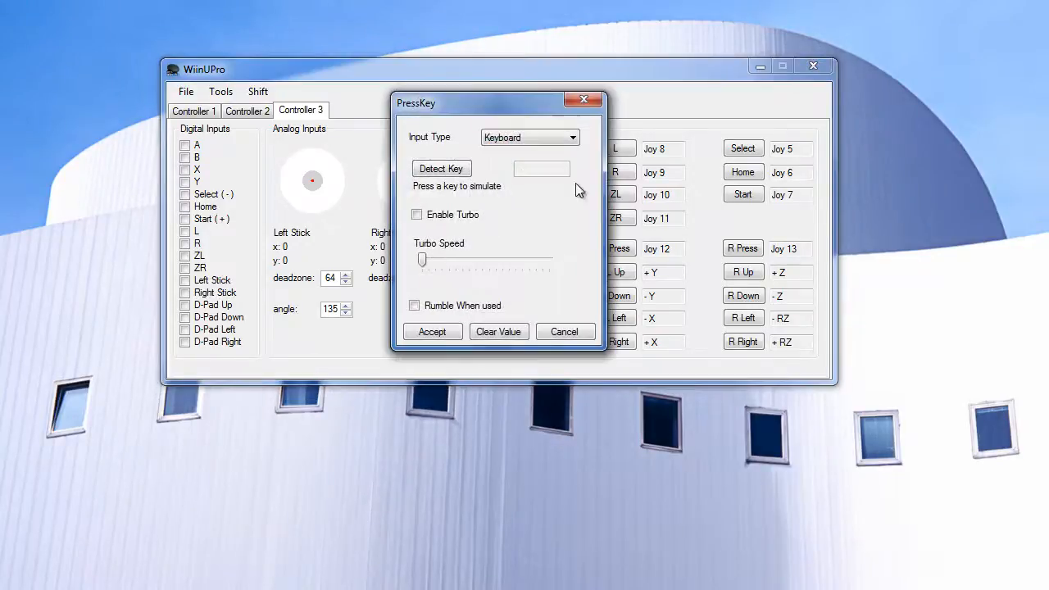
left_click_drag(486, 102, 745, 232)
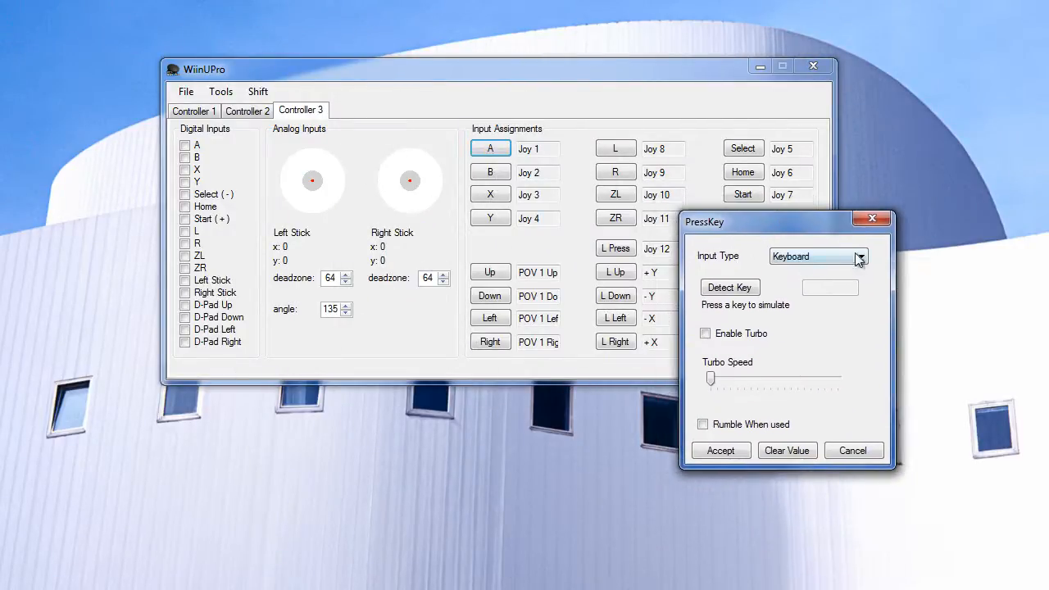
left_click(730, 287)
key("space")
left_click(740, 338)
left_click_drag(710, 380, 759, 394)
left_click(746, 428)
left_click(734, 454)
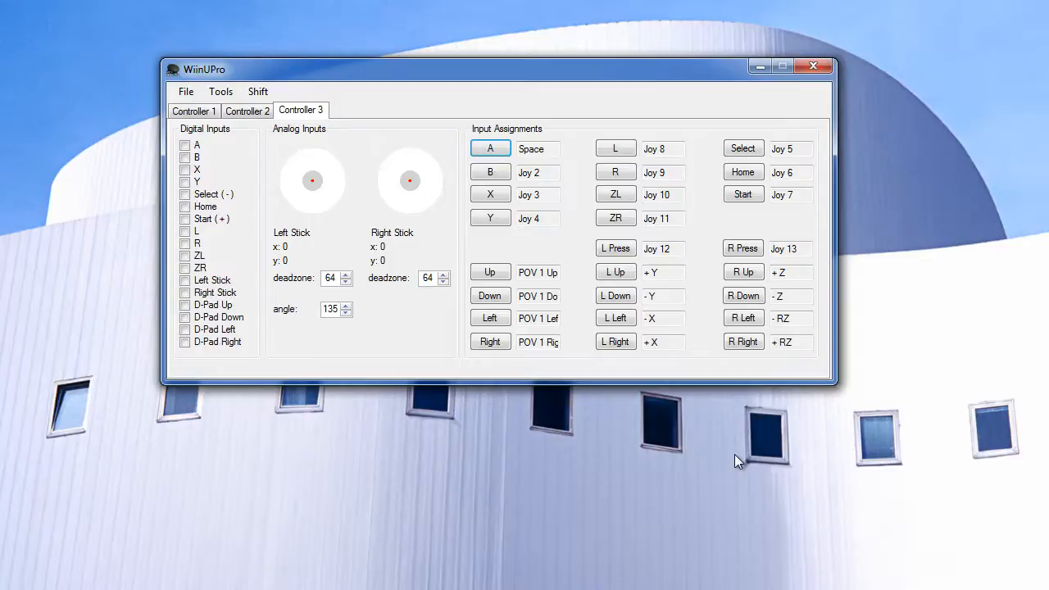
Assign the Left mouse button to Controller 3's B button, with turbo and rumble disabled.
left_click(490, 173)
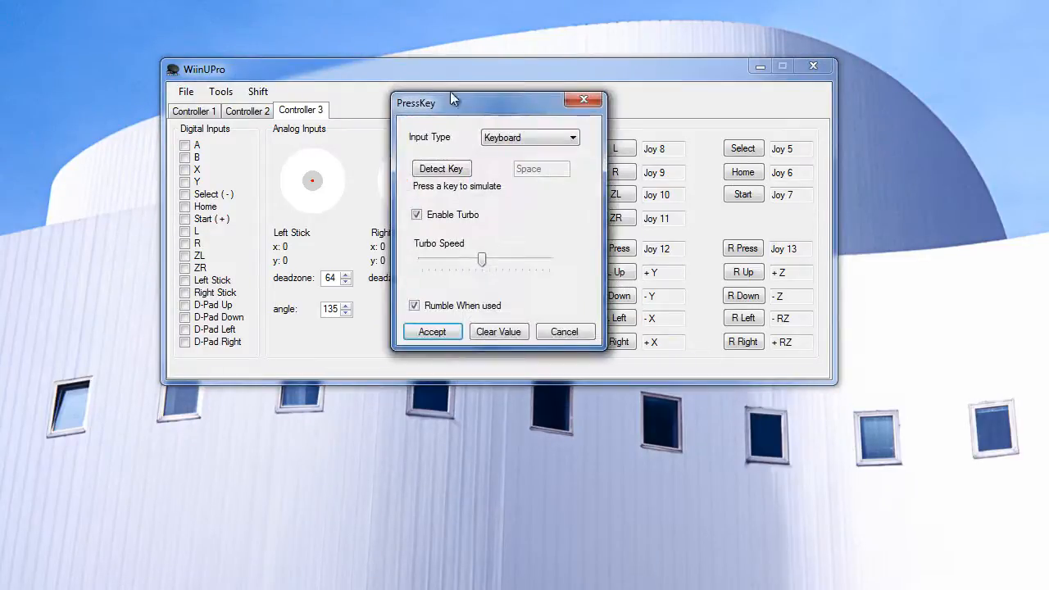
left_click(527, 140)
left_click(510, 156)
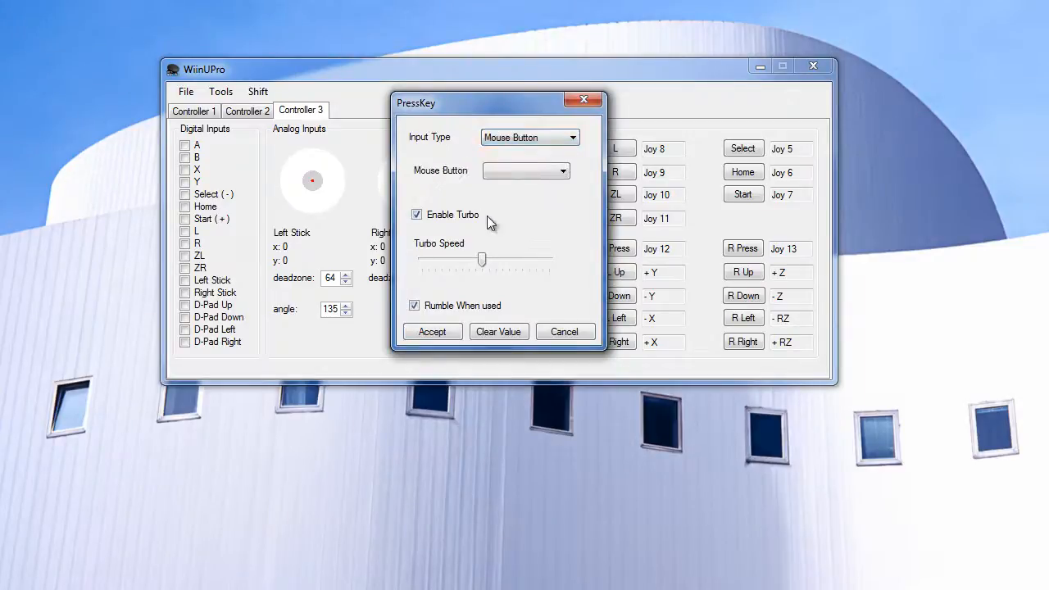
left_click(464, 215)
left_click(442, 305)
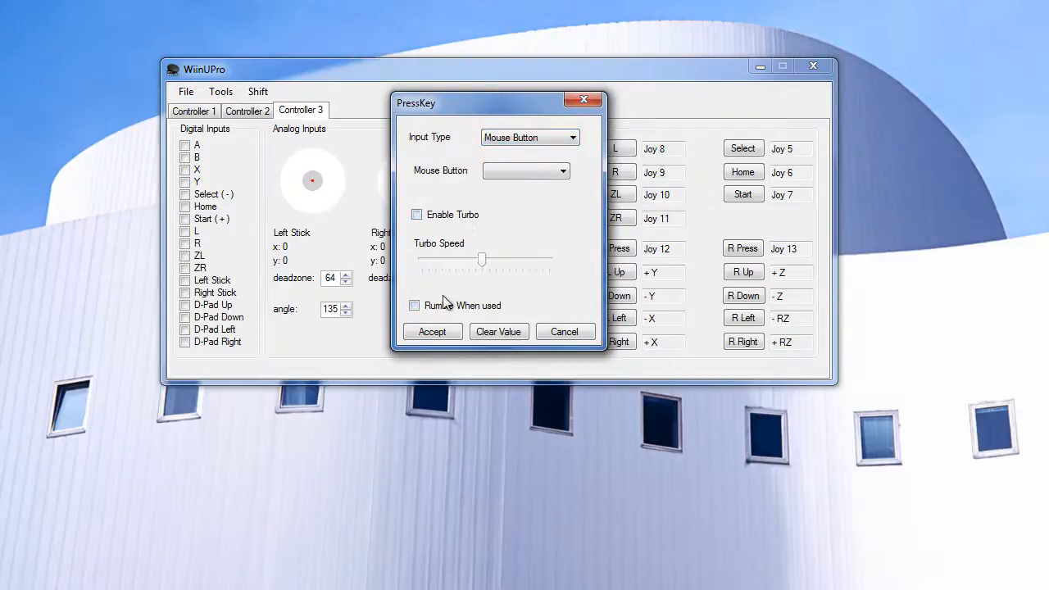
left_click(529, 173)
left_click(524, 187)
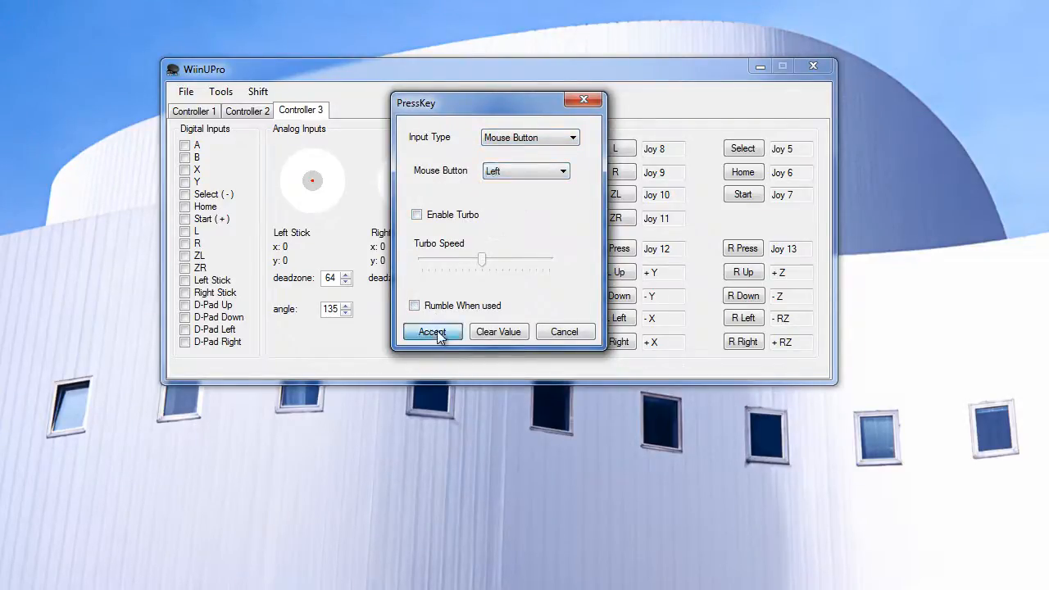
left_click(435, 332)
Assign the Scroll Up mouse button action to Controller 3's X button.
left_click(497, 201)
left_click(529, 171)
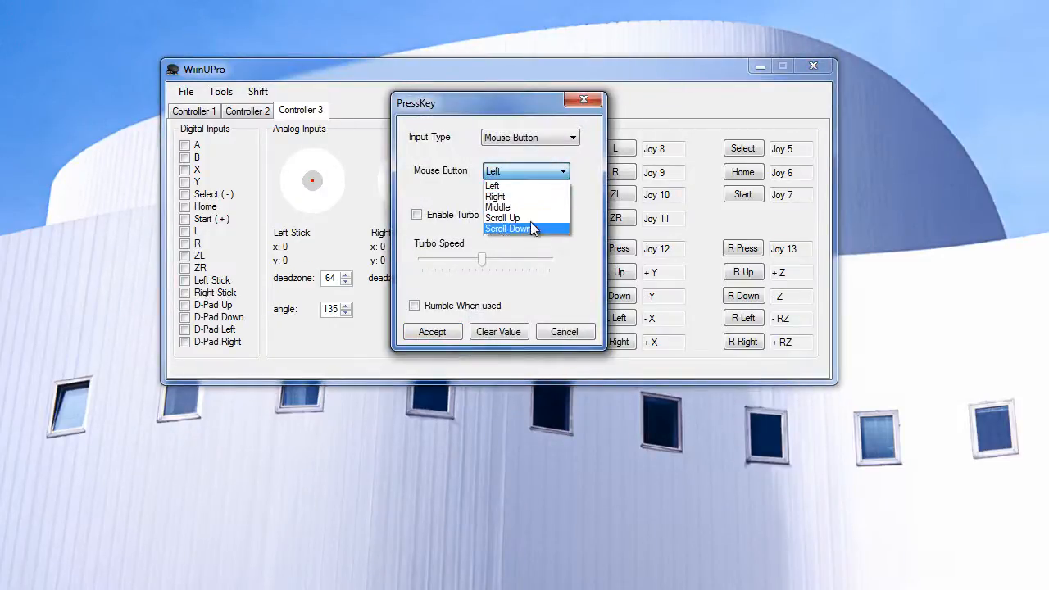
left_click(528, 218)
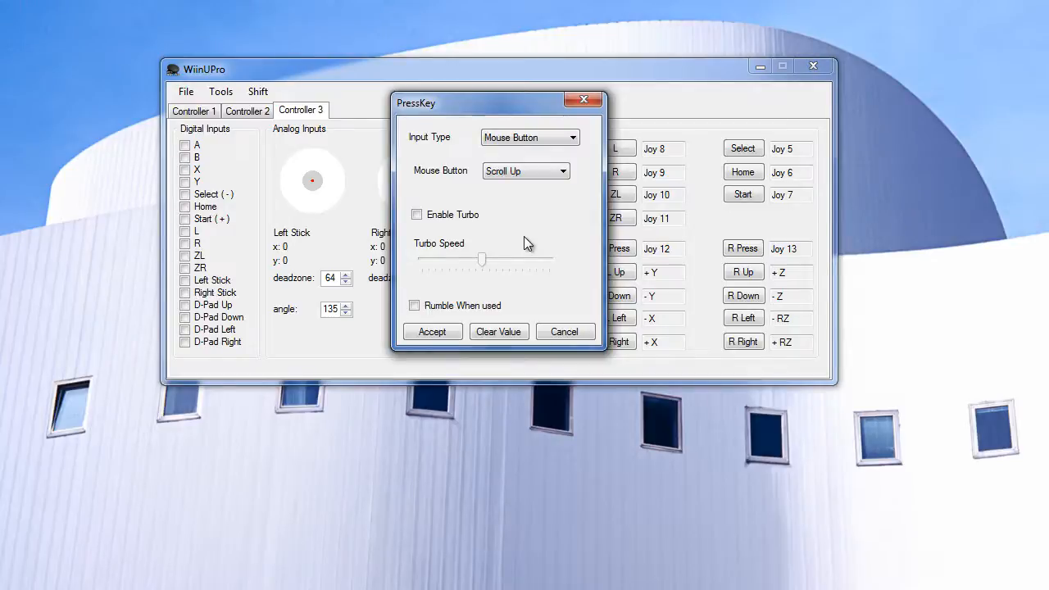
left_click_drag(503, 100, 708, 135)
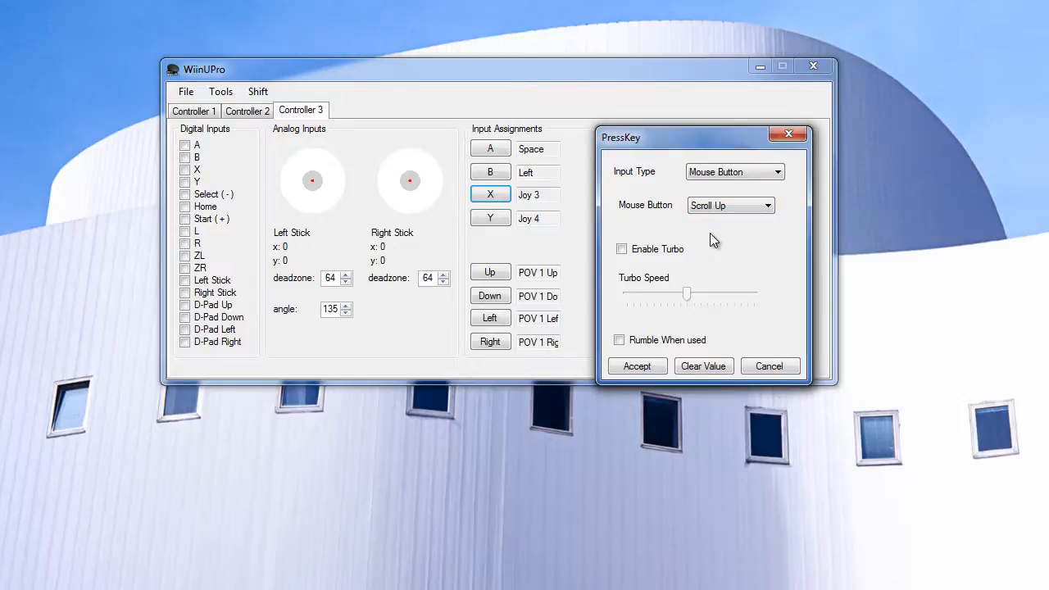
left_click(637, 367)
Assign Up mouse movement to Controller 3's Y button, with the movement speed slightly above the middle of its range.
left_click(630, 202)
left_click(541, 138)
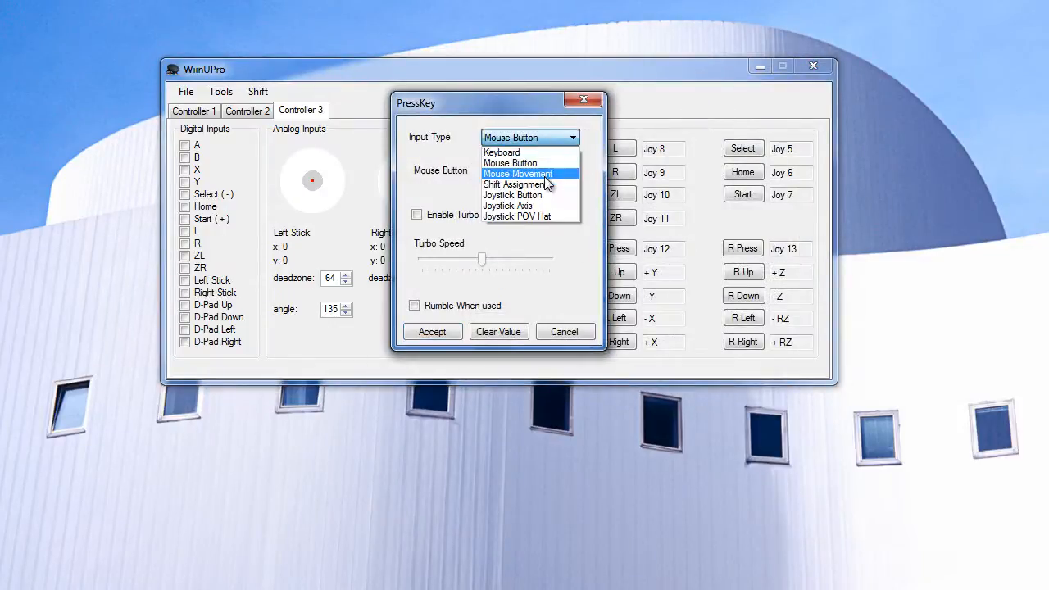
left_click(545, 172)
left_click(532, 170)
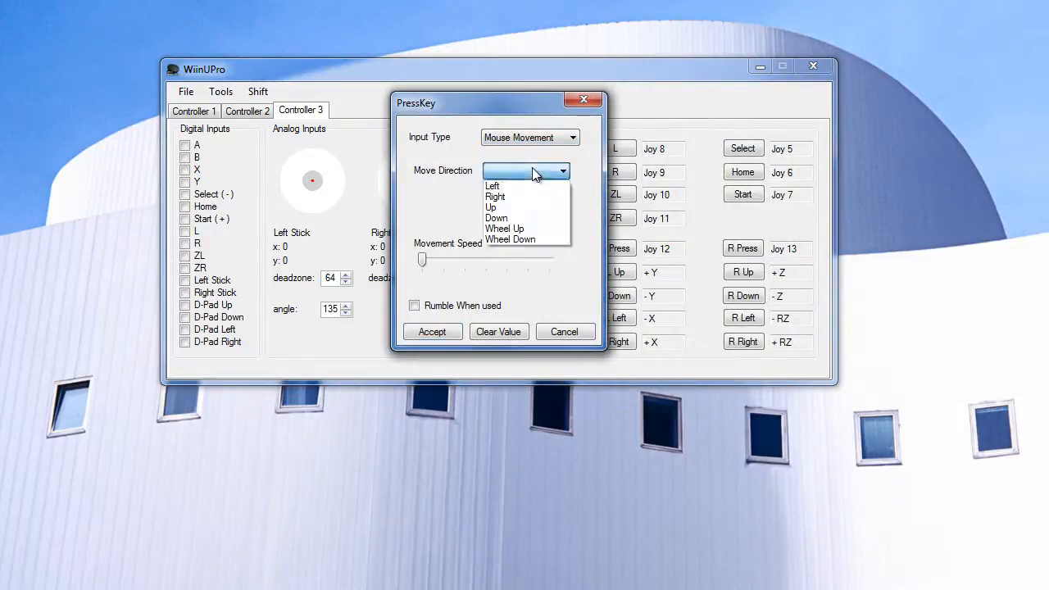
left_click(516, 207)
left_click_drag(422, 259, 527, 259)
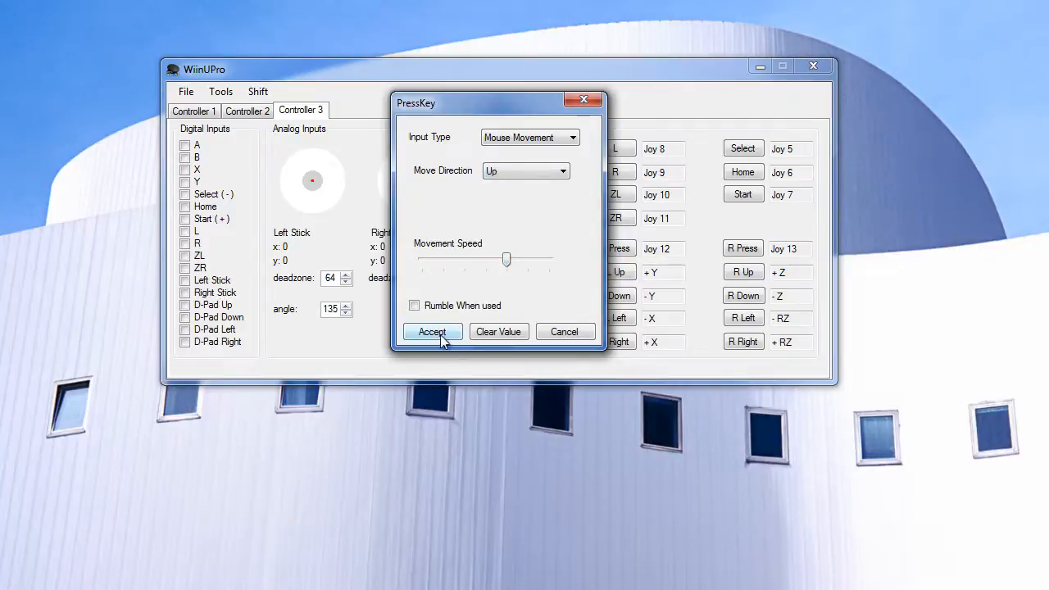
left_click(431, 332)
Assign Wheel Up mouse movement to Controller 3's L button, with the movement speed slightly below the middle of its range.
left_click(616, 150)
left_click(545, 172)
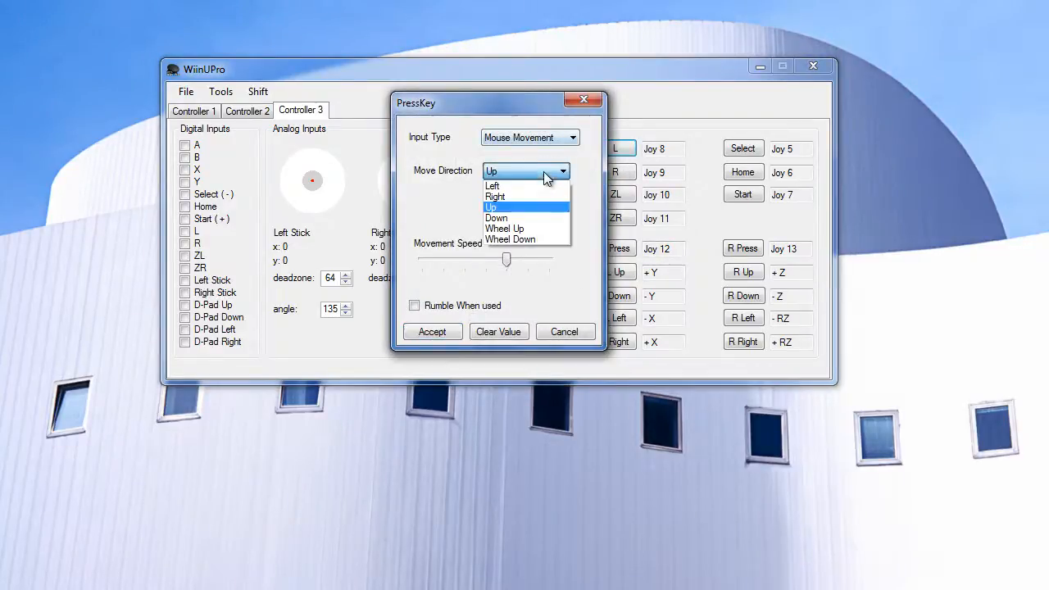
left_click(530, 232)
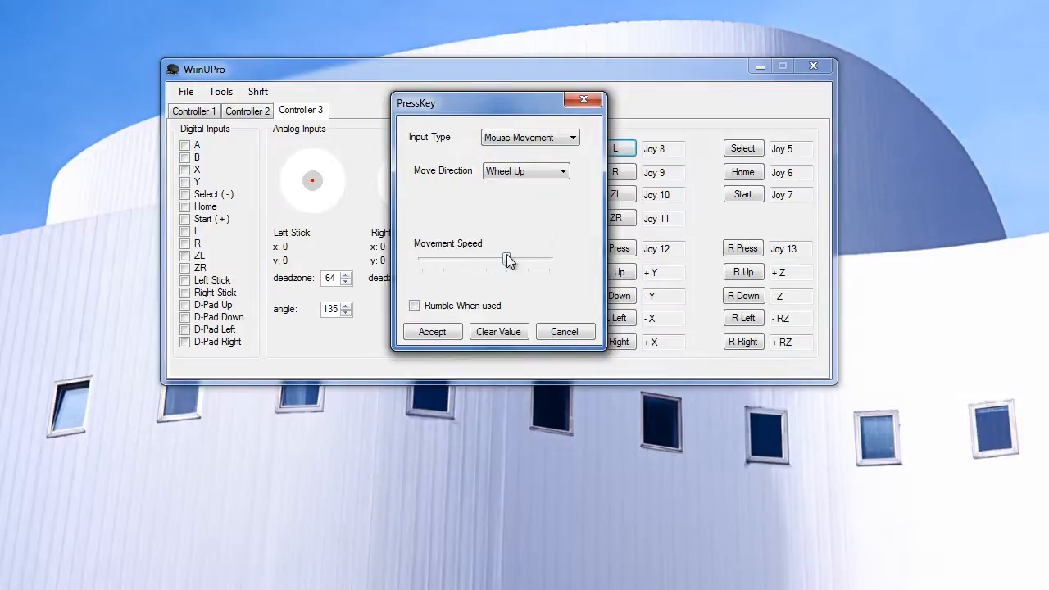
left_click_drag(506, 259, 443, 262)
left_click_drag(479, 104, 421, 104)
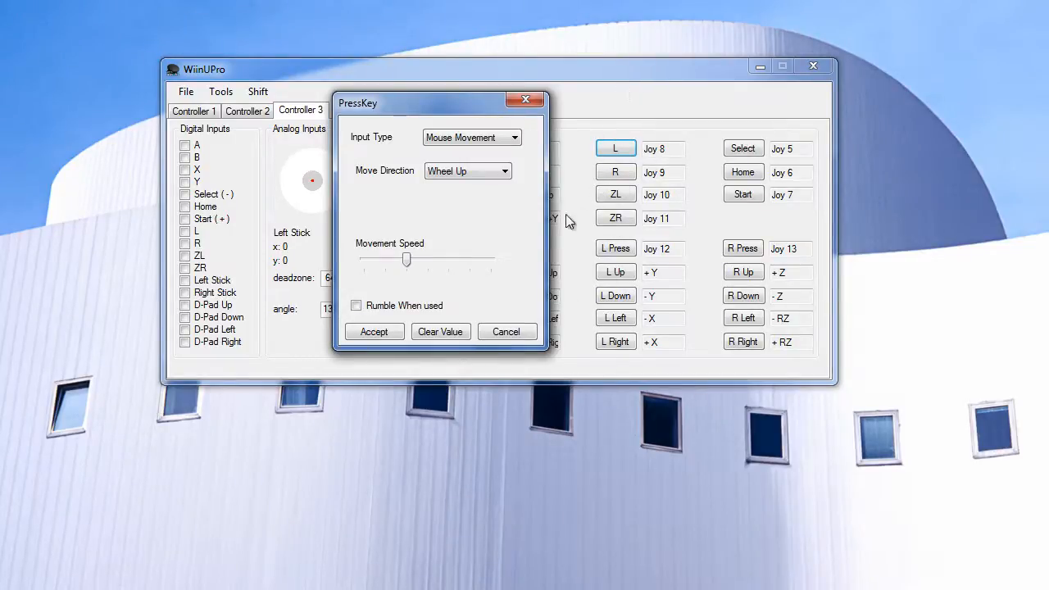
left_click(392, 333)
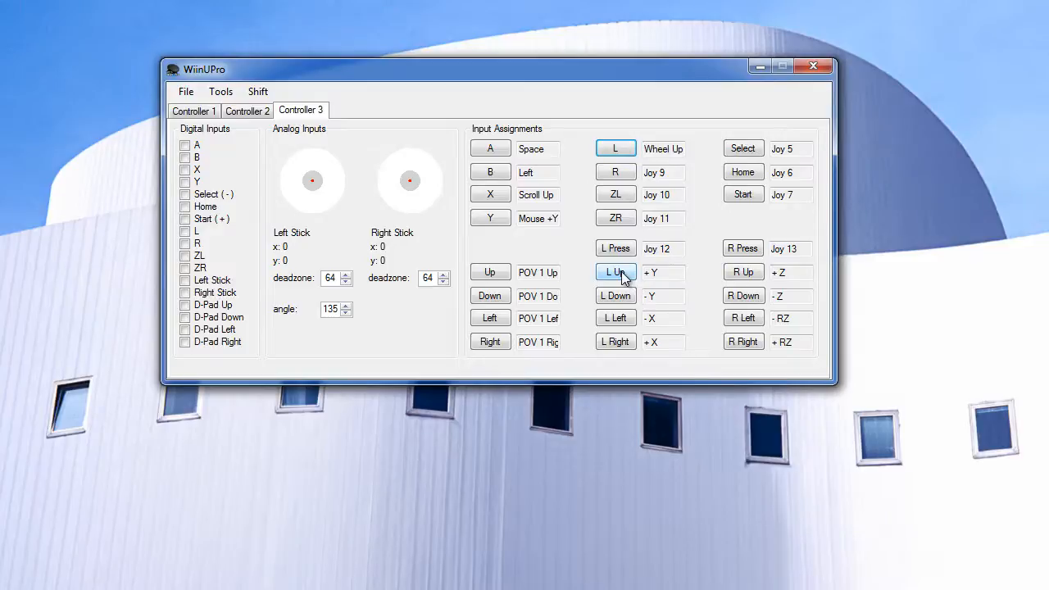
Make Controller 3's R button a Shift Assignment with the Green shift color.
left_click(629, 177)
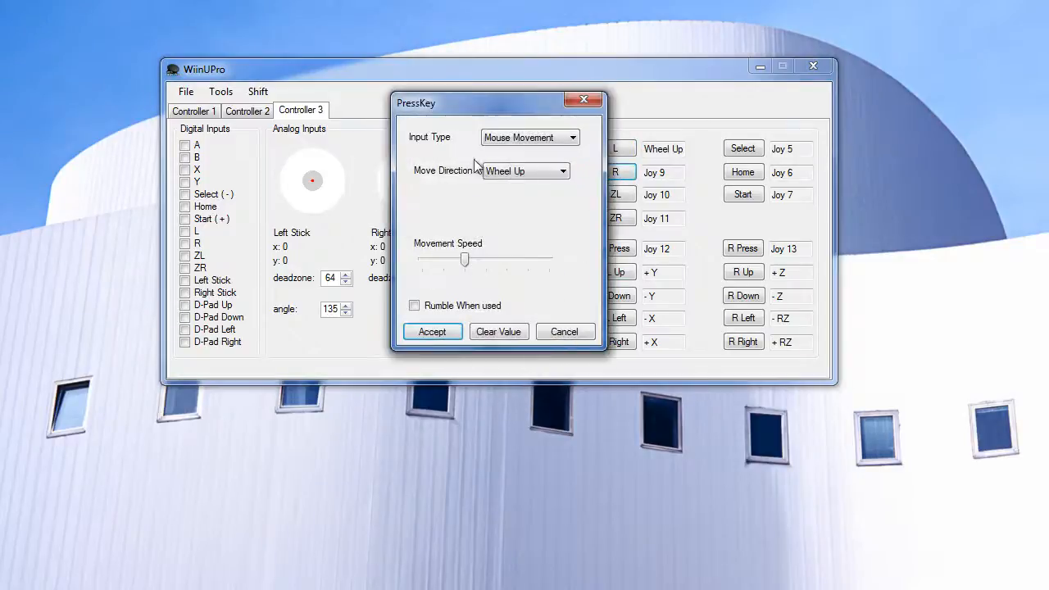
left_click(547, 139)
left_click(555, 185)
left_click(558, 171)
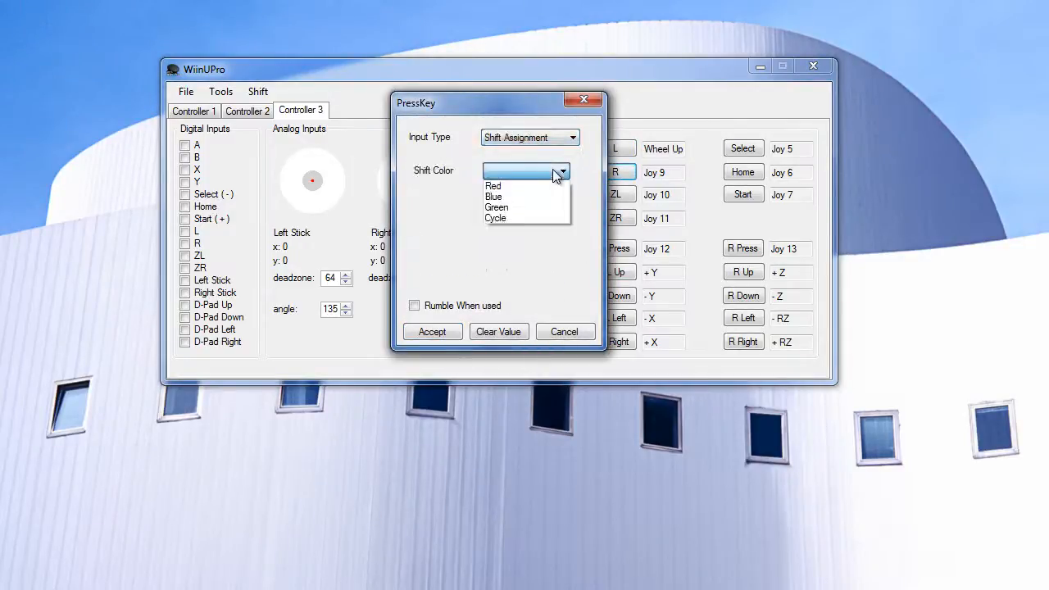
left_click(521, 207)
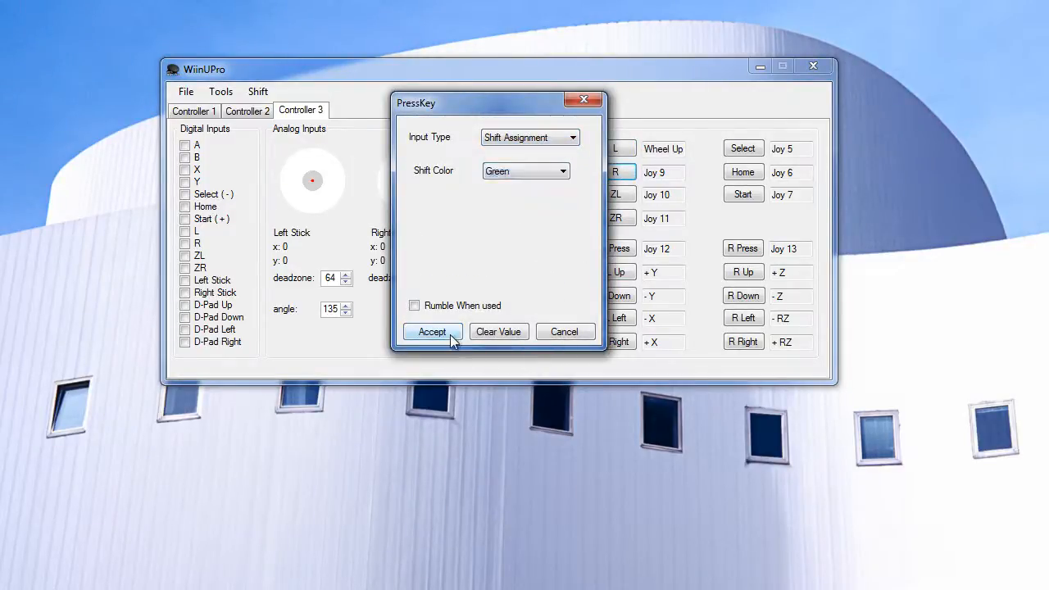
left_click(432, 331)
Make Controller 3's ZL button a Shift Assignment set to Cycle.
left_click(620, 194)
left_click(530, 171)
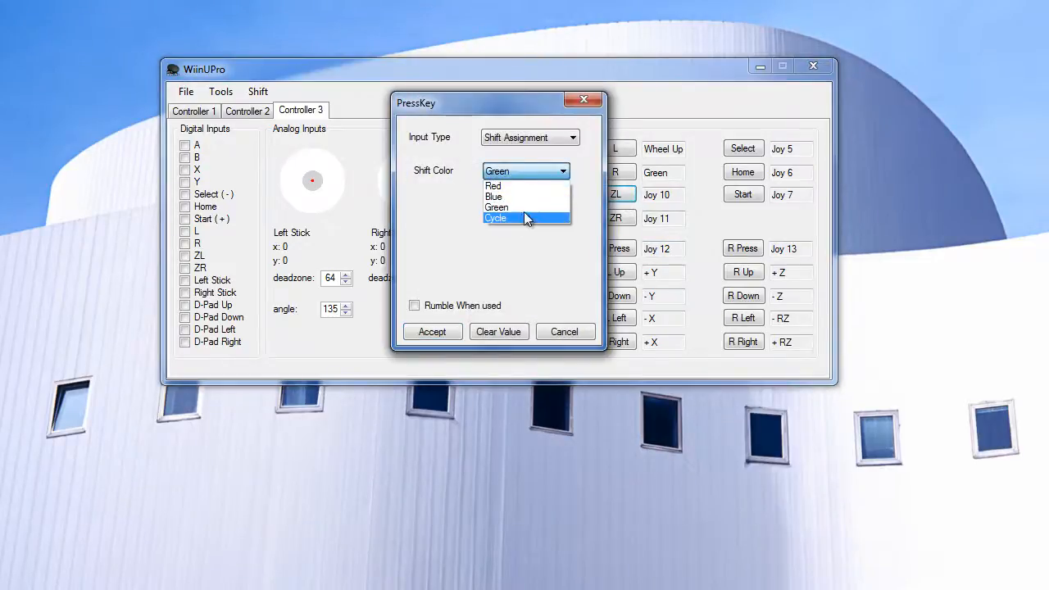
left_click(524, 216)
left_click(521, 169)
left_click(515, 219)
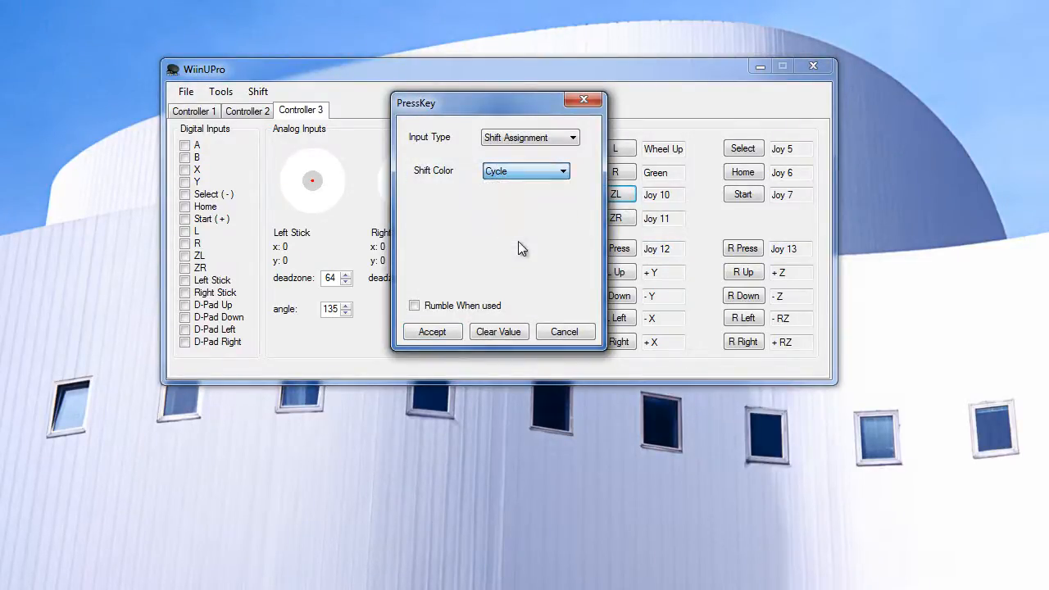
left_click(431, 331)
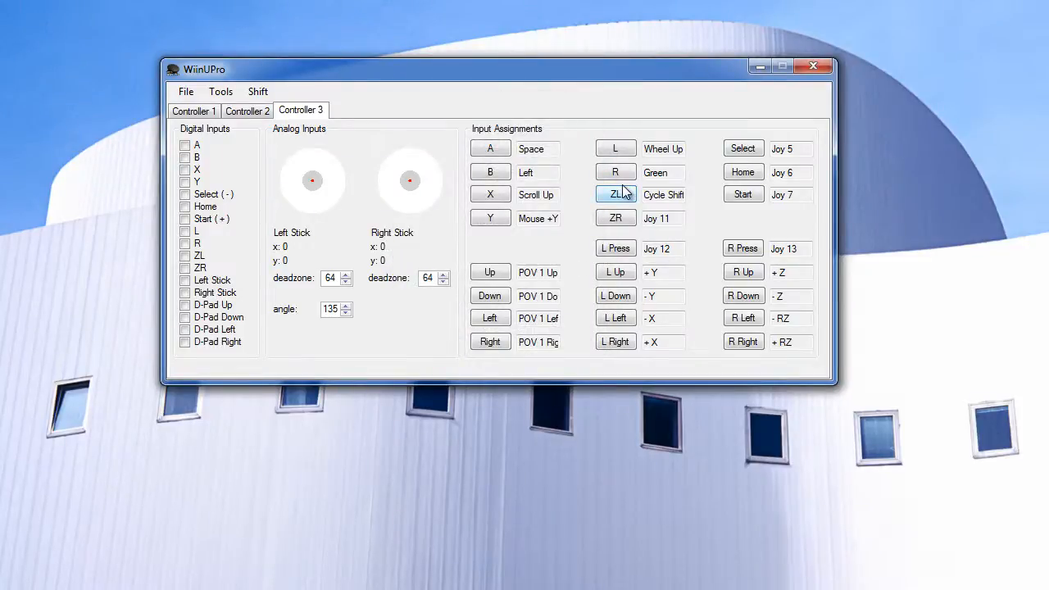
Assign Joystick Button 6 to Controller 3's ZR button.
left_click(628, 217)
left_click(553, 139)
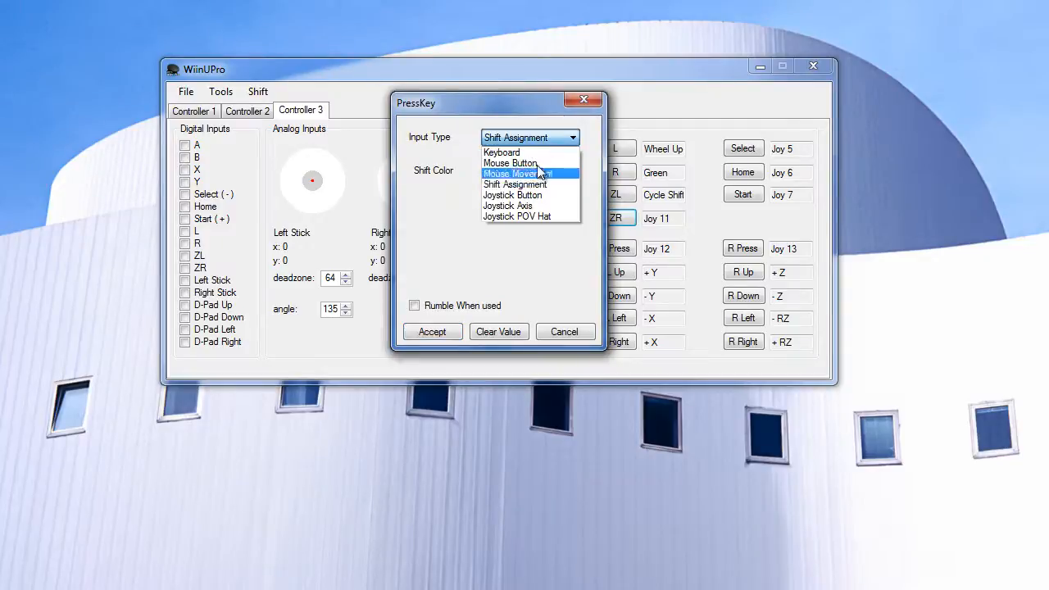
left_click(539, 194)
left_click(524, 171)
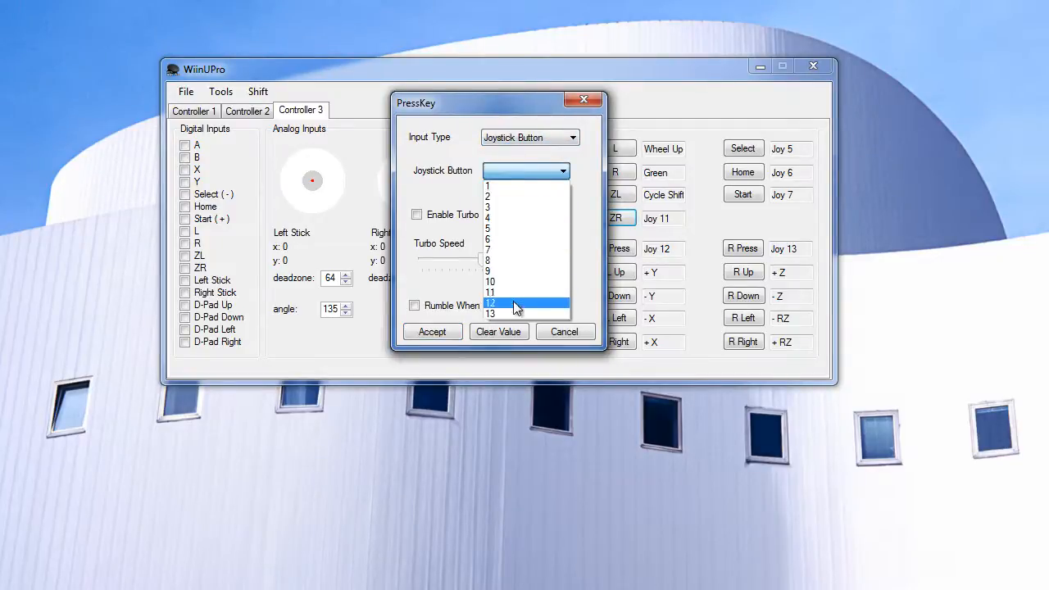
left_click(542, 239)
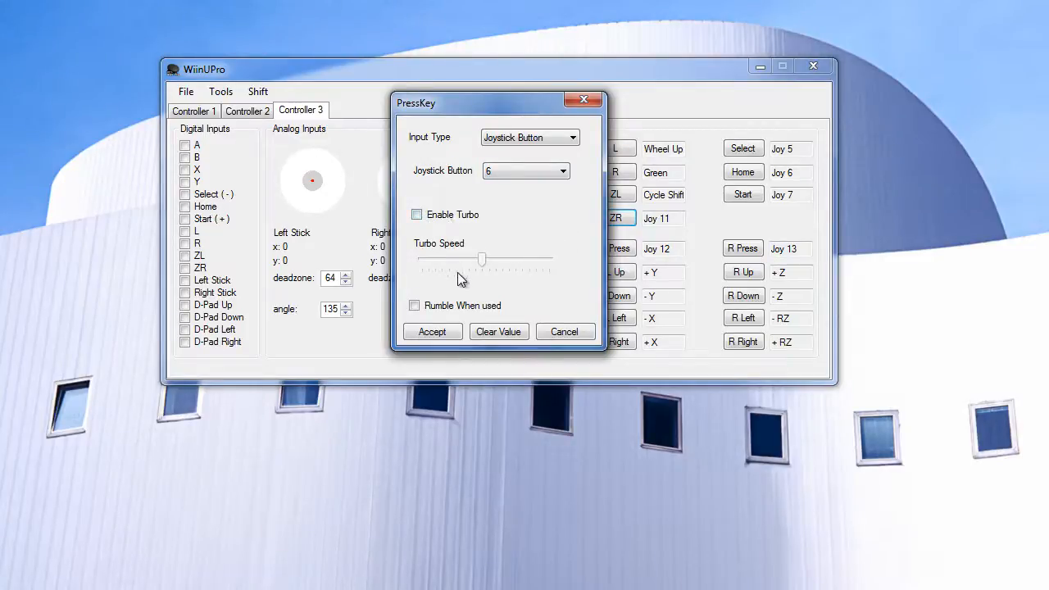
left_click(430, 333)
Assign the joystick axis Joy -V to Controller 3's Select button.
left_click(727, 153)
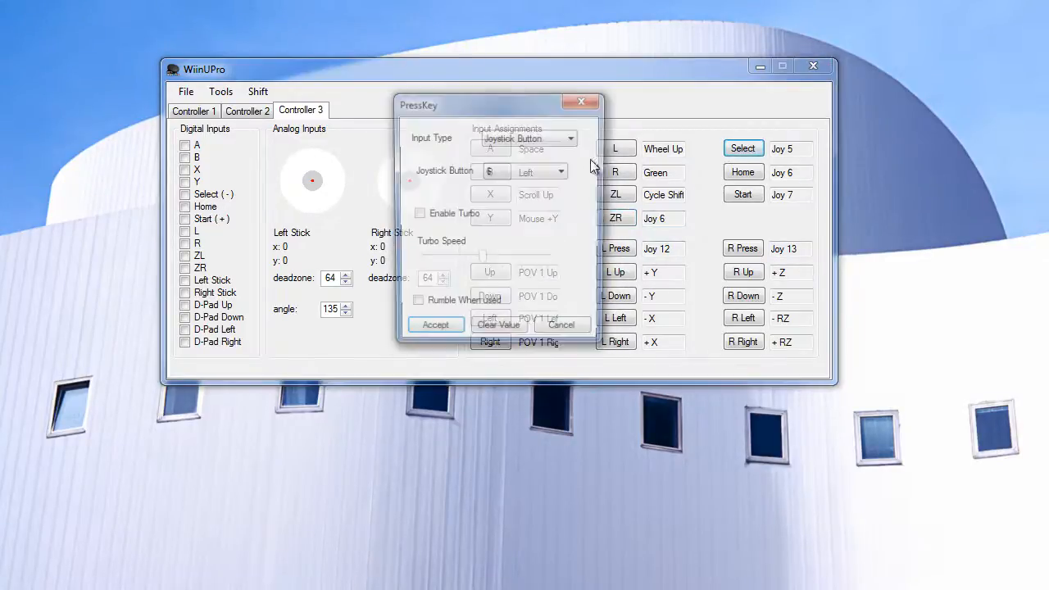
left_click(541, 137)
left_click(541, 207)
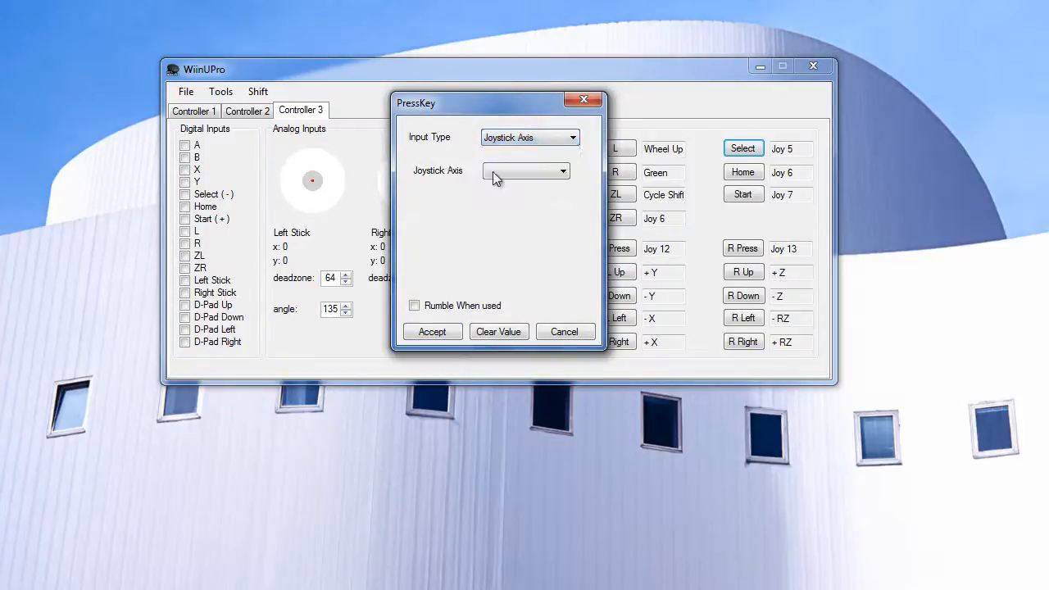
left_click(522, 168)
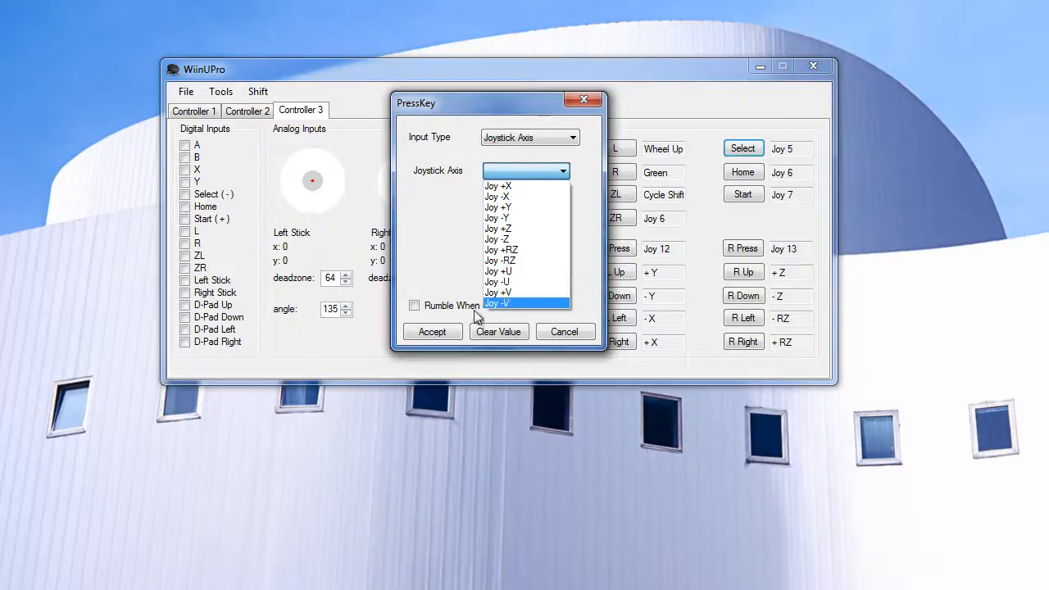
left_click(515, 302)
left_click(434, 331)
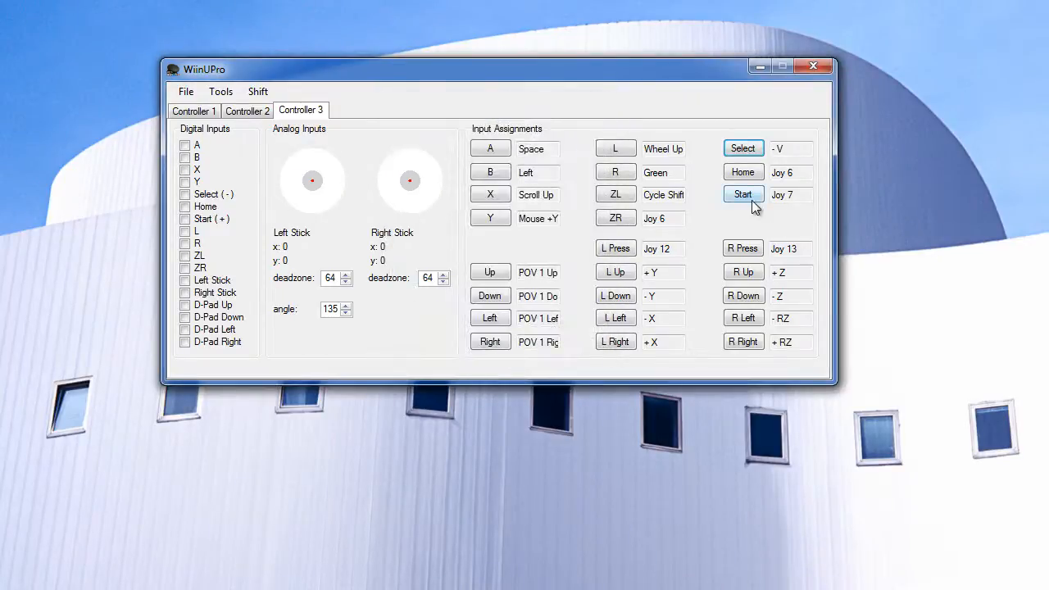
Assign the Joystick POV Hat direction POV 1 Up to Controller 3's Home button.
left_click(742, 173)
left_click(548, 141)
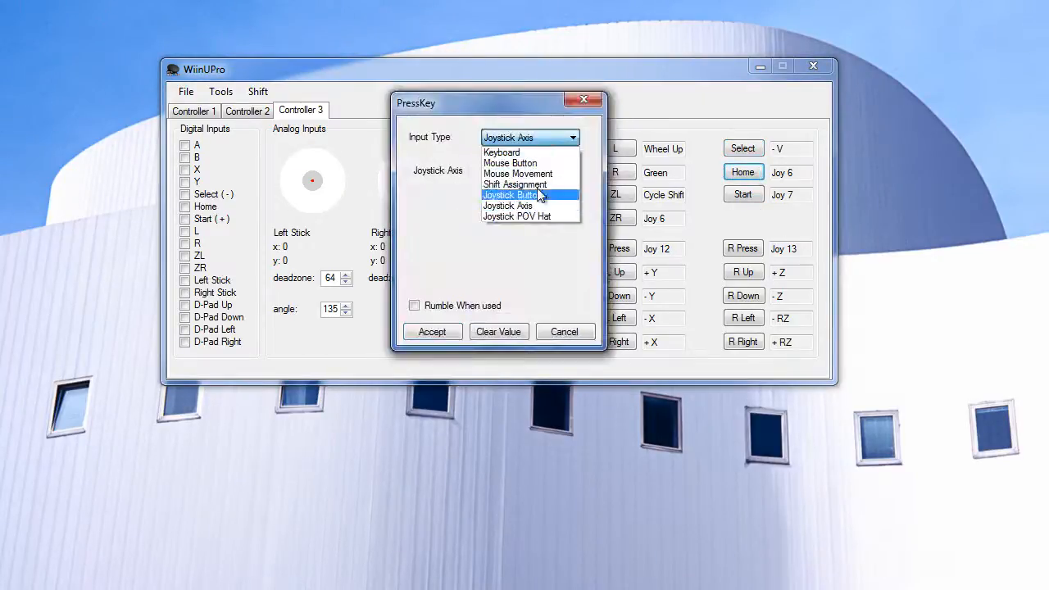
left_click(546, 223)
left_click(547, 173)
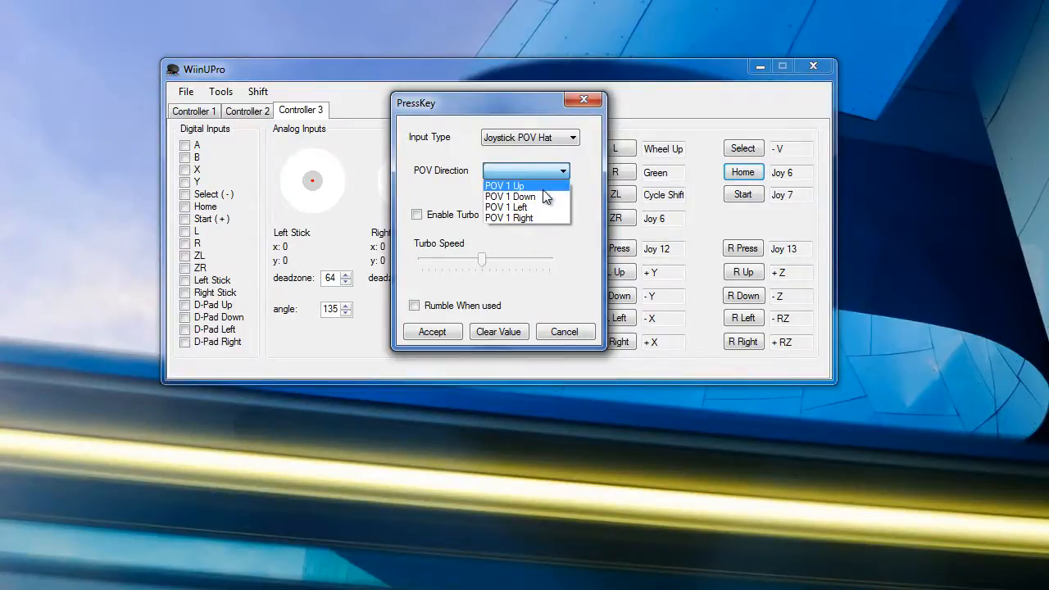
left_click(552, 189)
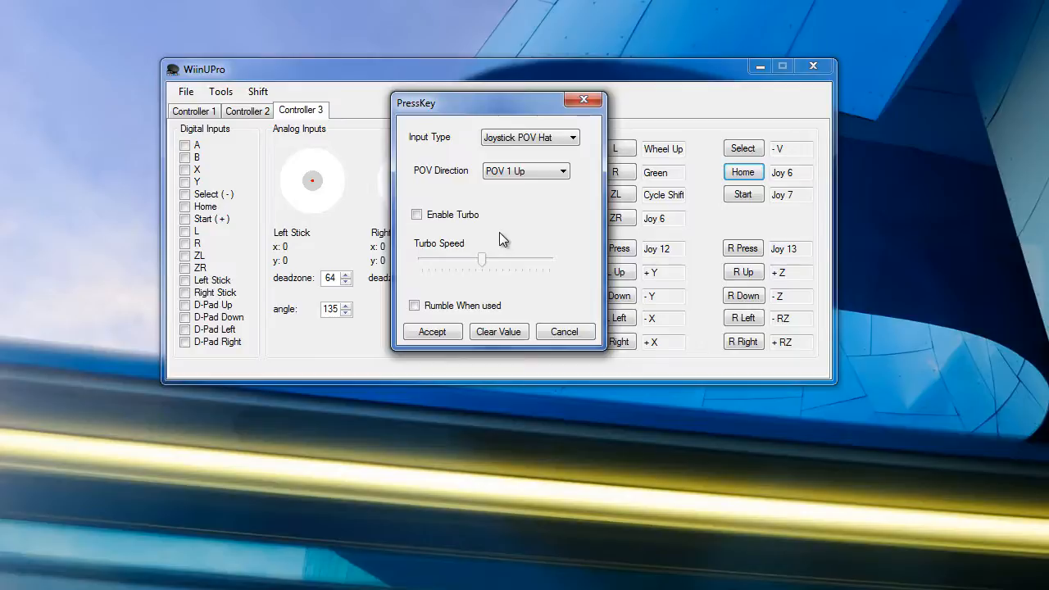
left_click(429, 332)
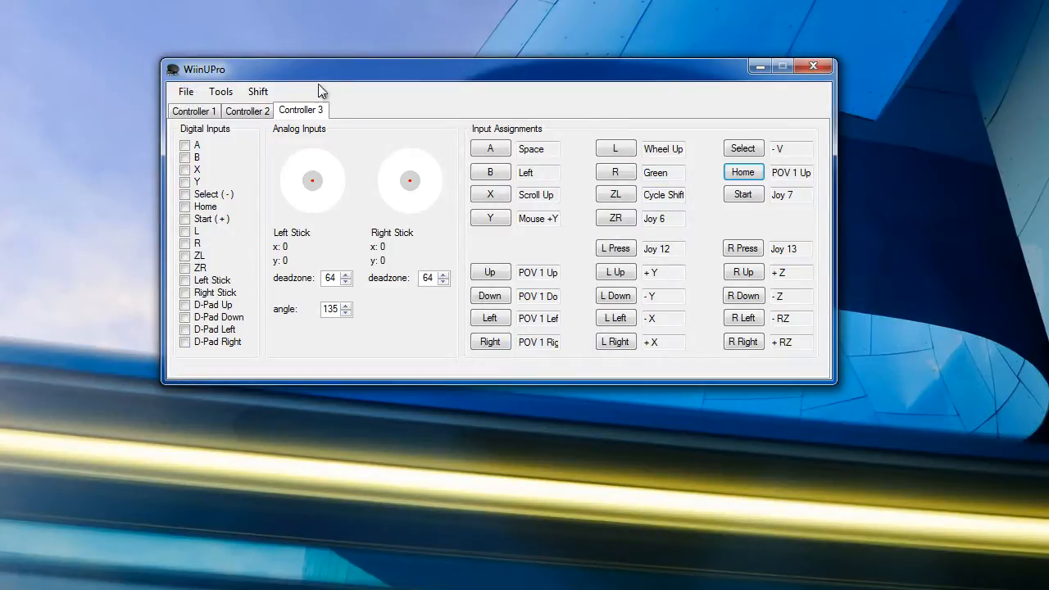
Save Controller 3's assignments as a WiinUPro profile named 007 in the WiinUPro Files folder.
left_click(186, 94)
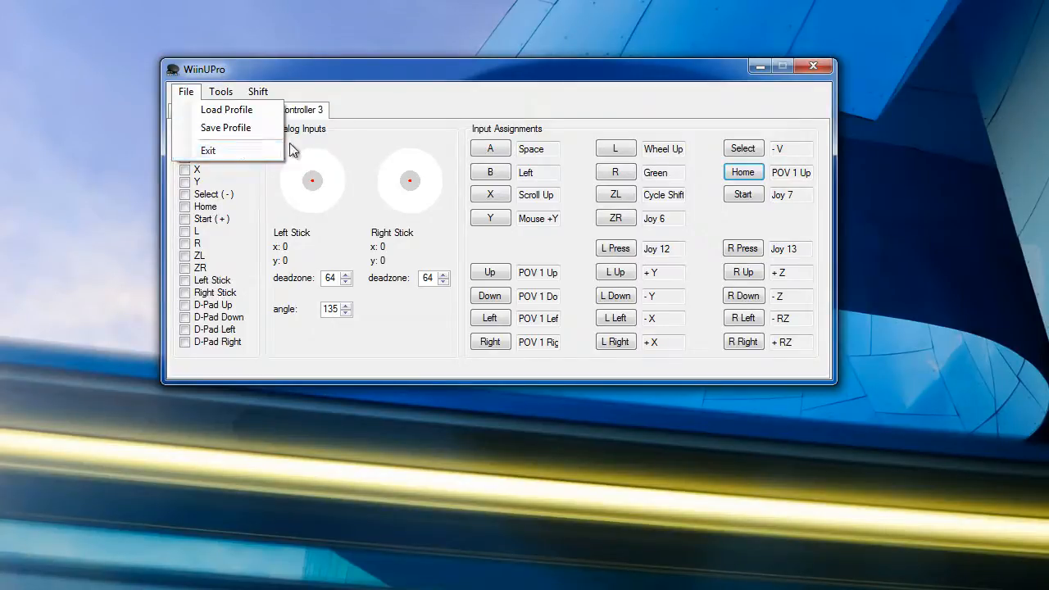
left_click(395, 87)
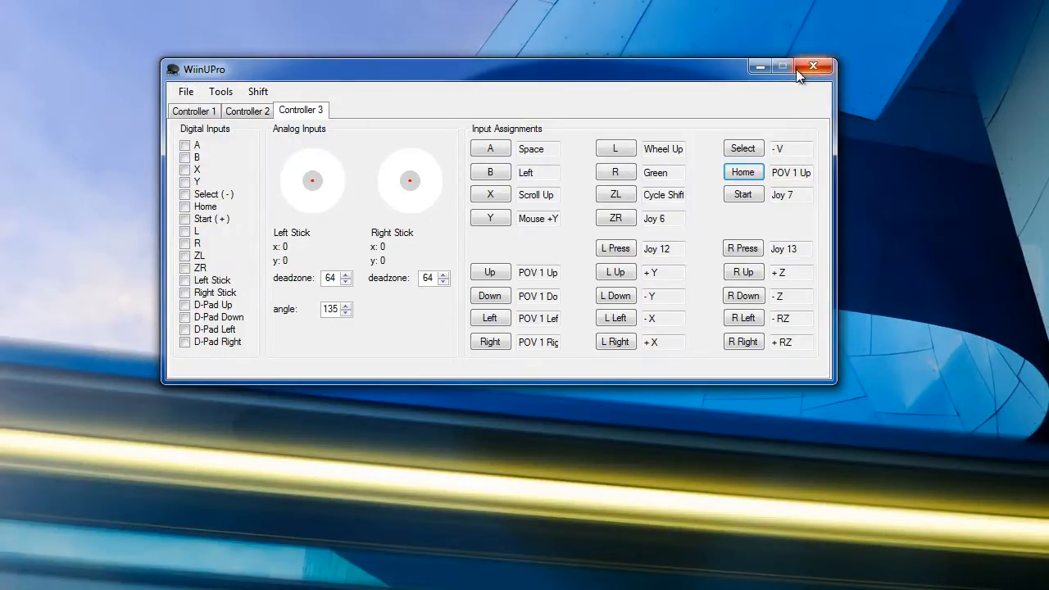
left_click(184, 92)
left_click(206, 129)
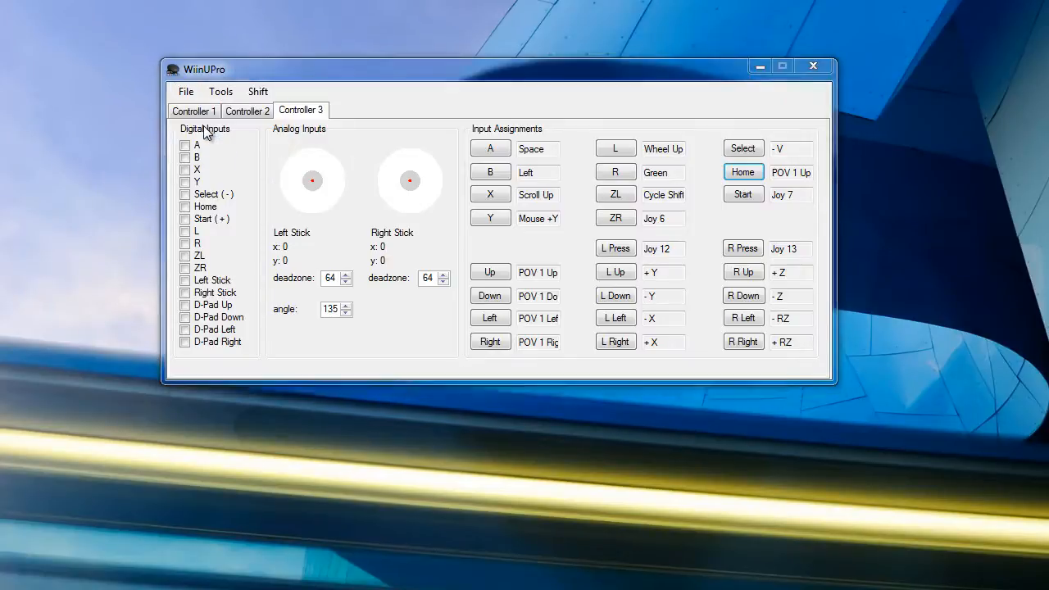
type("007")
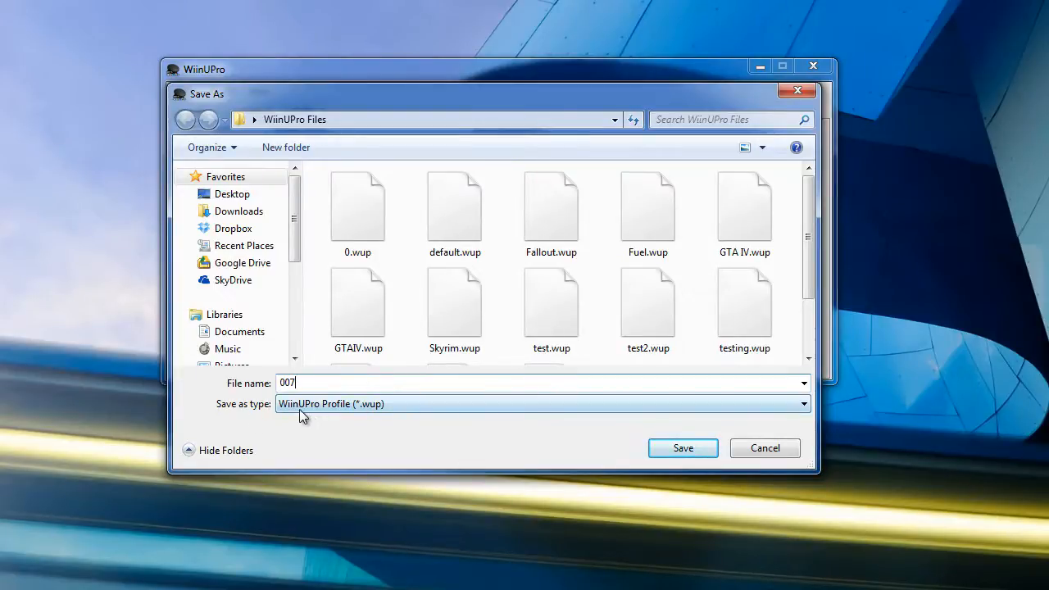
left_click(689, 445)
Examine the saved profiles available for loading, then leave without loading any.
left_click(185, 91)
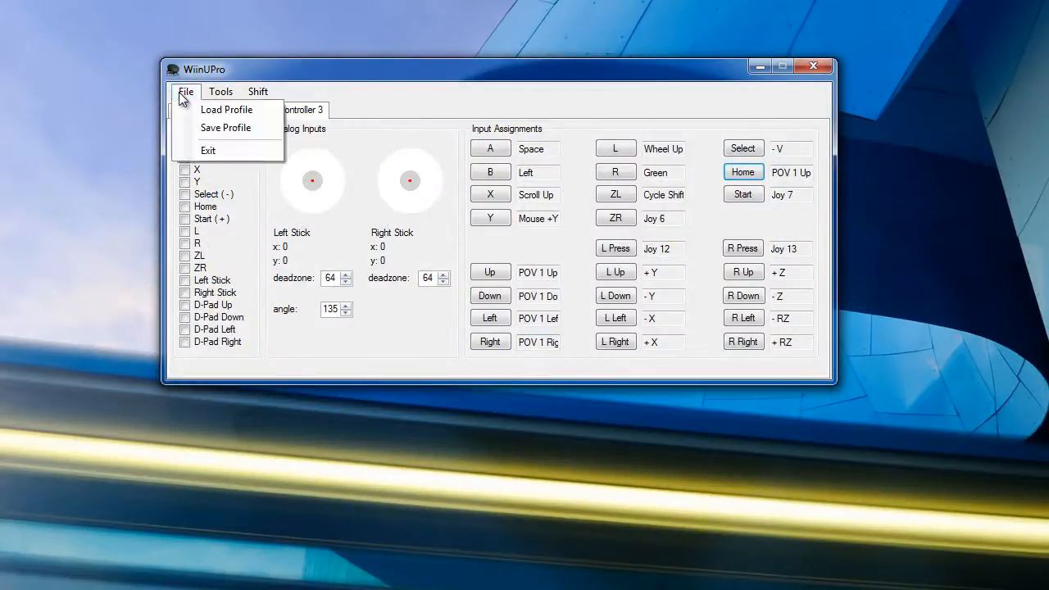
left_click(183, 92)
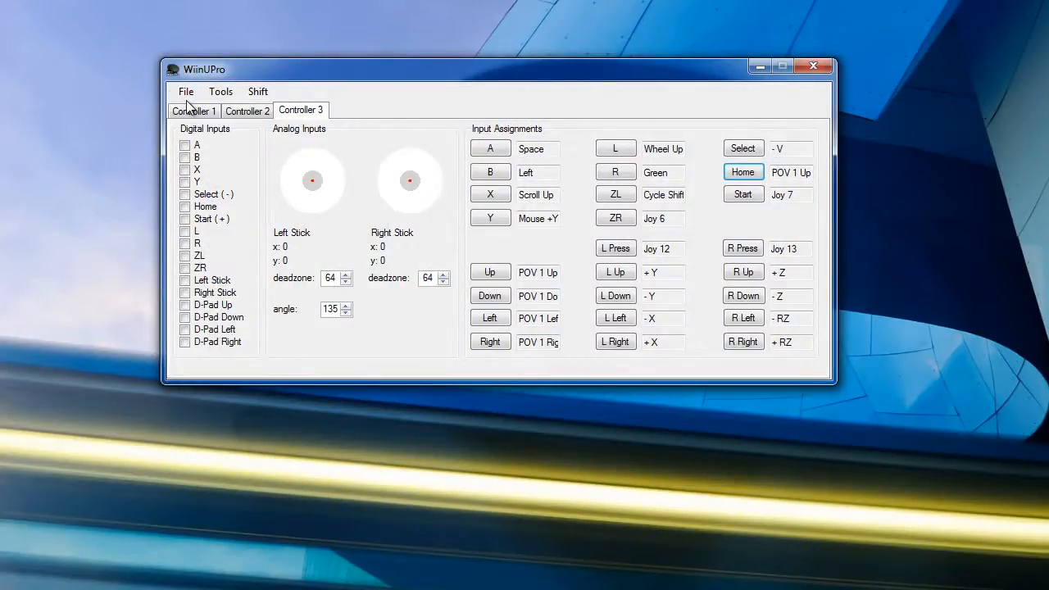
left_click(184, 92)
left_click(205, 109)
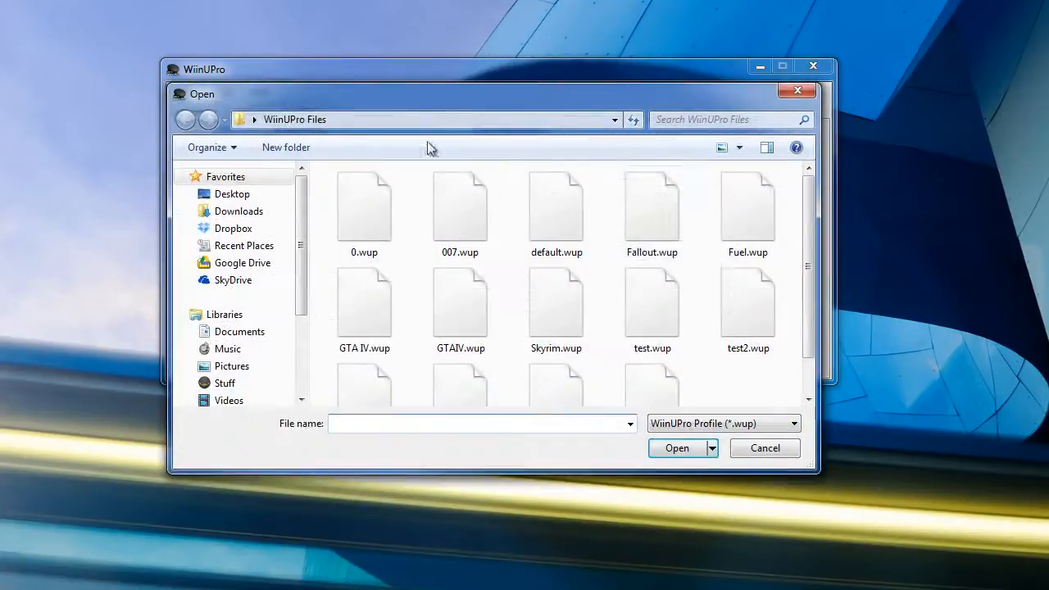
left_click(771, 445)
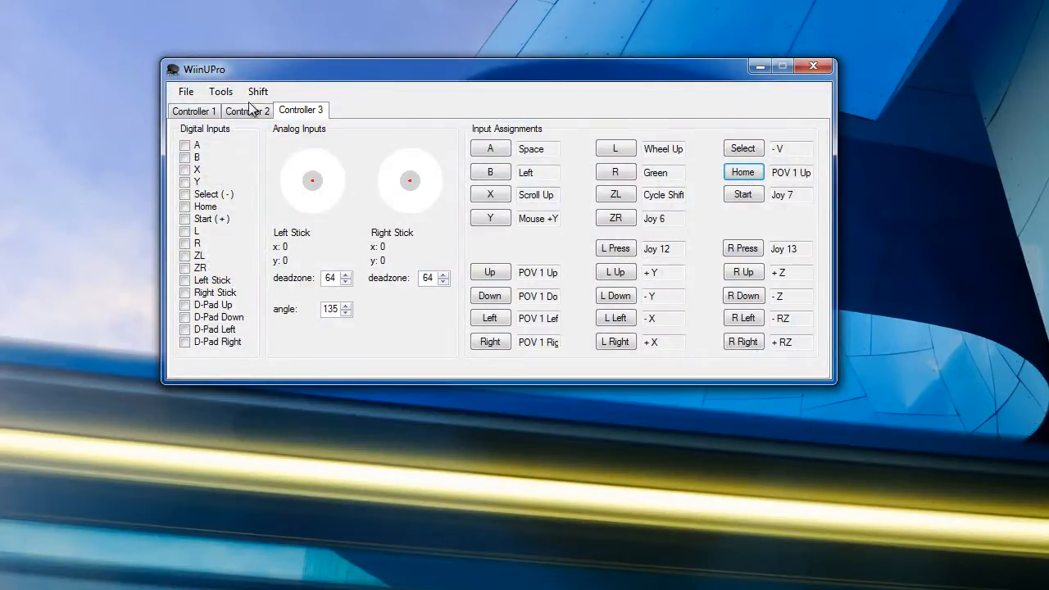
Examine the test and calibration settings of the first XBOX 360 For Windows controller in the Windows Game Controllers list, then close both dialogs.
left_click(223, 92)
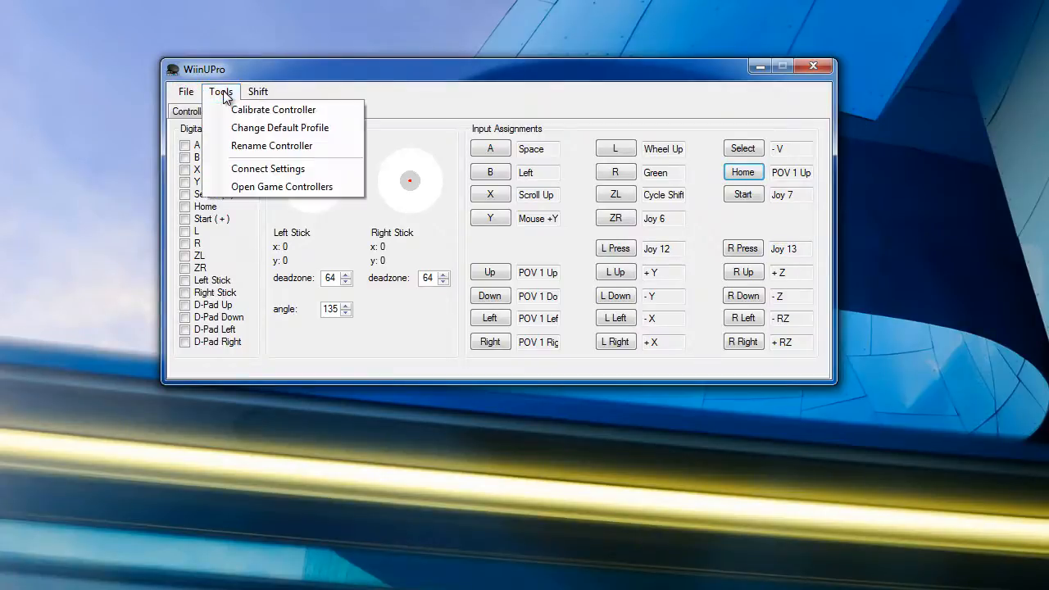
left_click(265, 189)
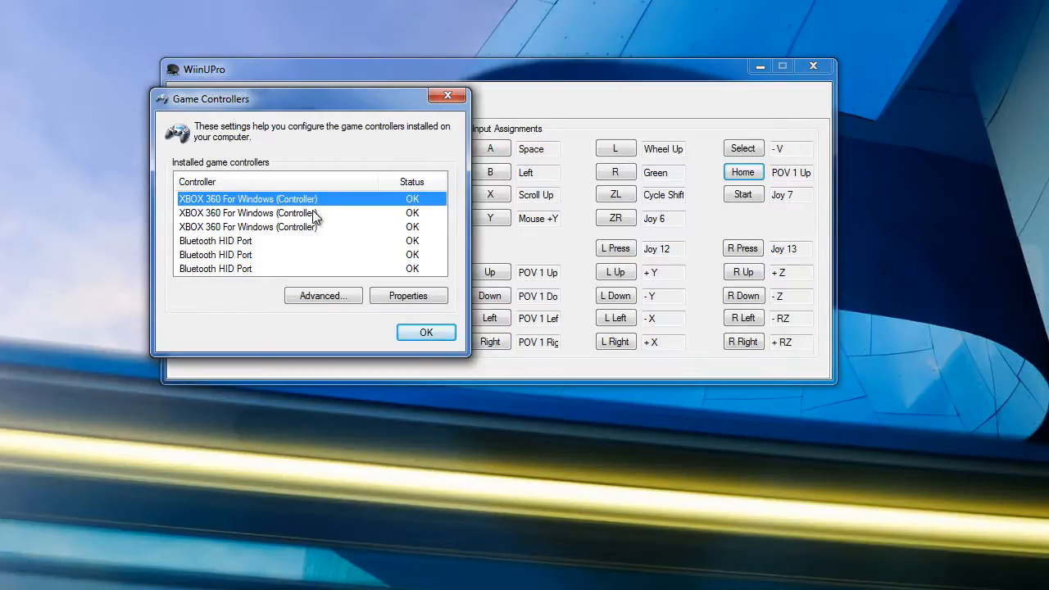
left_click(411, 297)
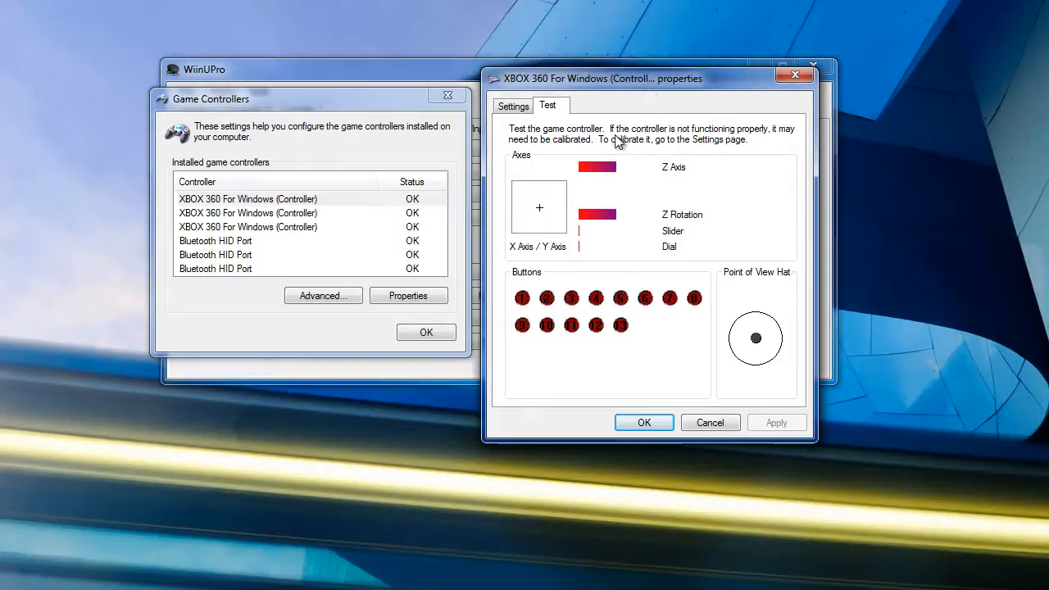
left_click(531, 109)
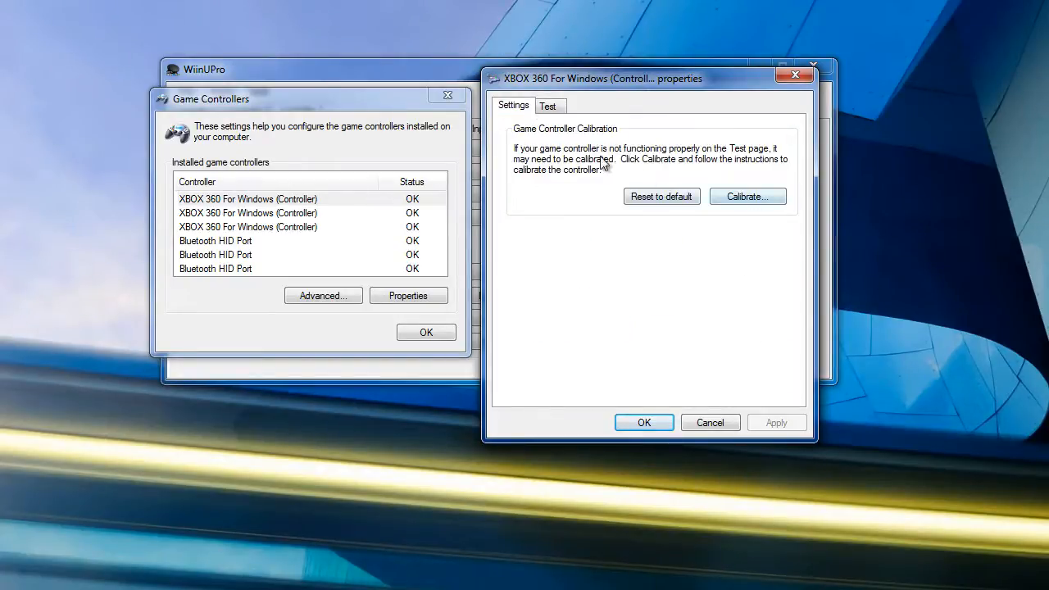
left_click(569, 109)
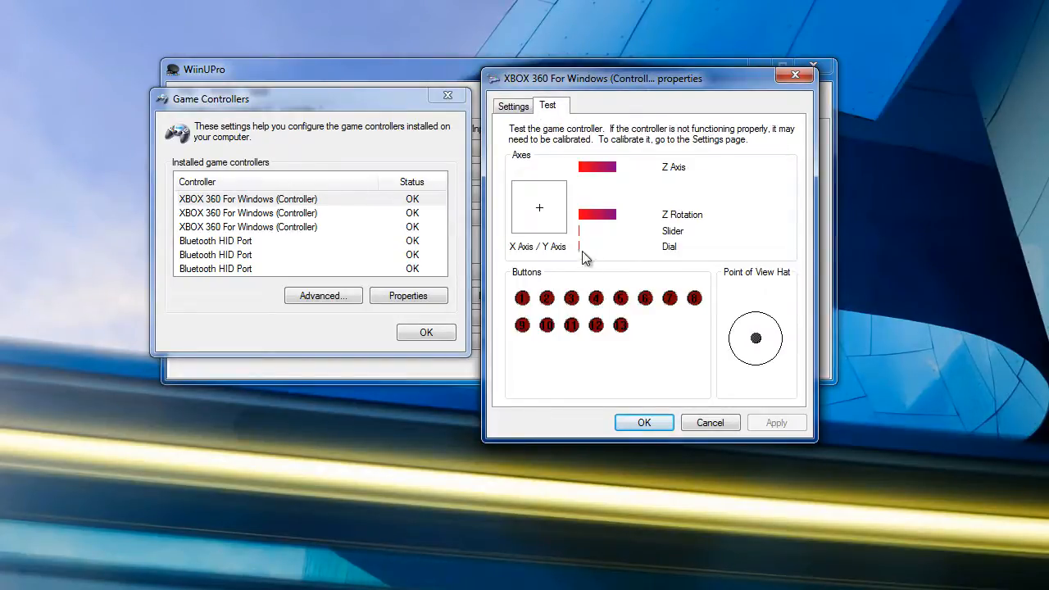
left_click(513, 107)
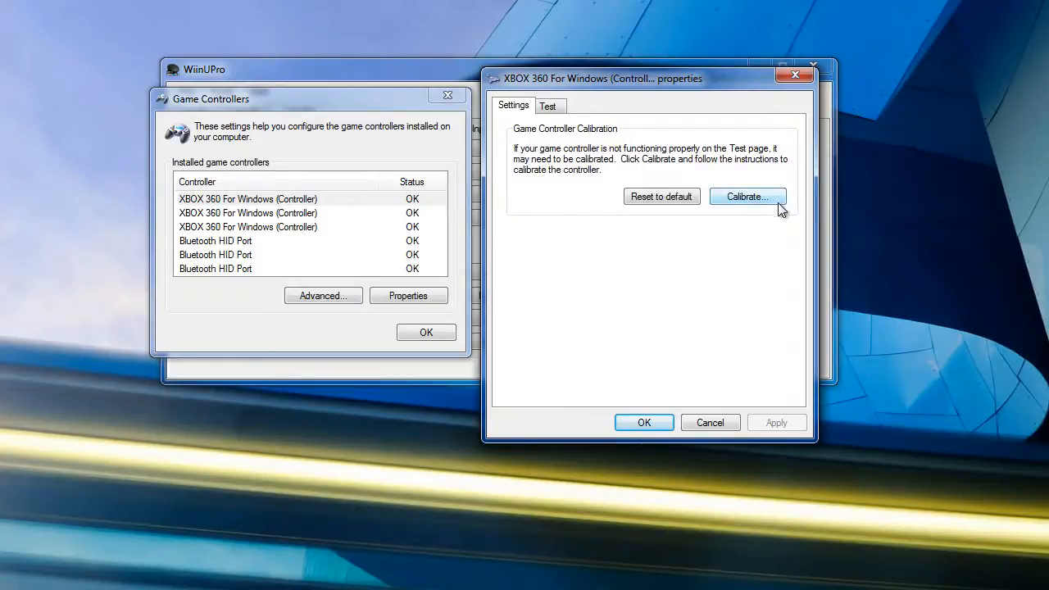
left_click(661, 422)
left_click(429, 333)
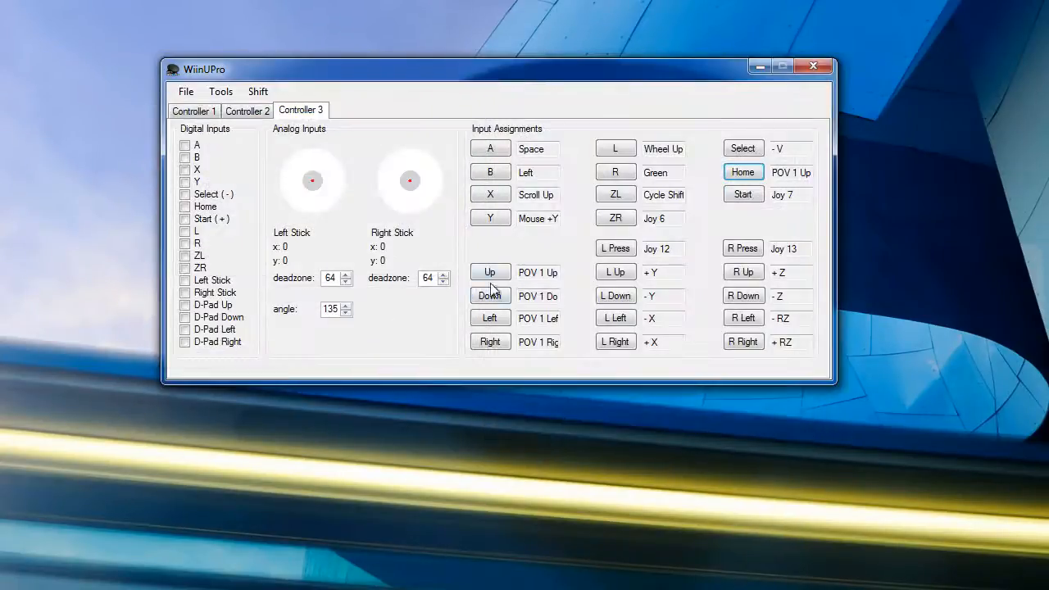
Disable Show Connection Dialog and enable Auto Connect for Controller 1 and Controller 3 in the connection settings.
left_click(220, 92)
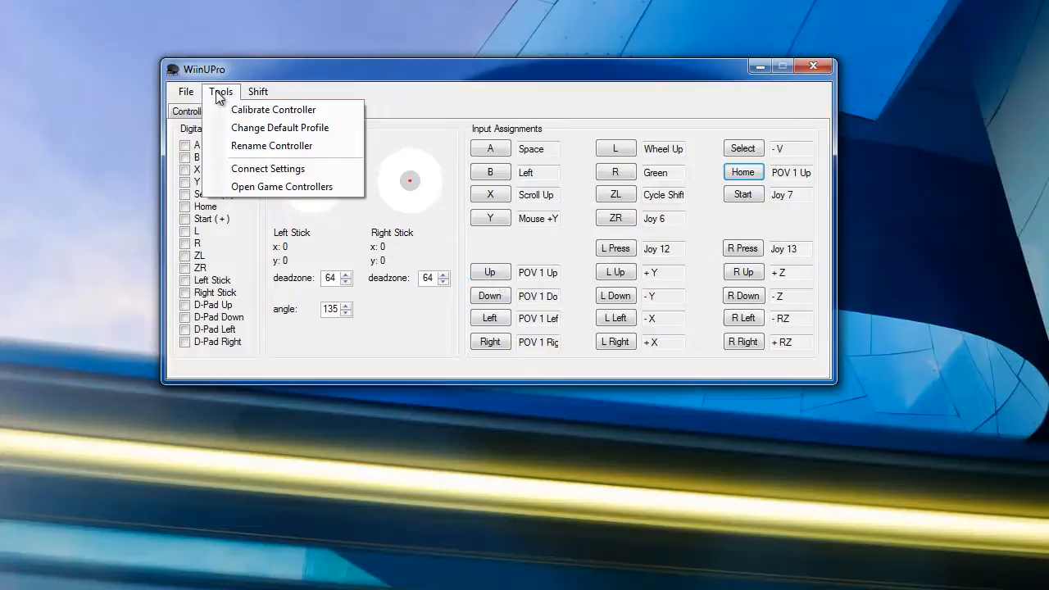
left_click(279, 170)
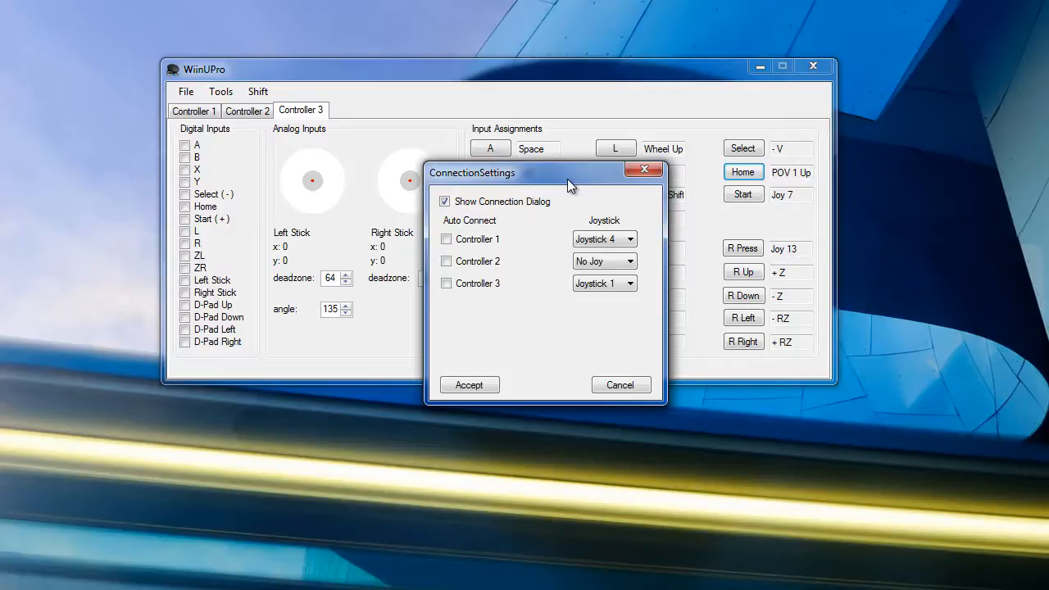
left_click(467, 203)
left_click(492, 242)
left_click(492, 261)
left_click(474, 264)
left_click(470, 384)
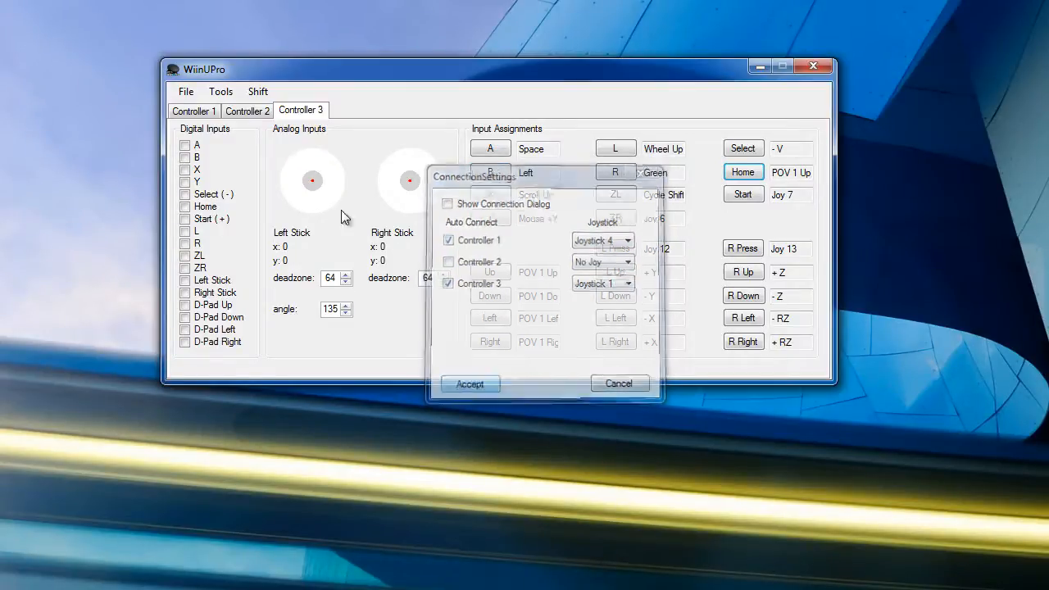
Rename Controller 3 as Black Pro Controller.
left_click(220, 91)
left_click(274, 147)
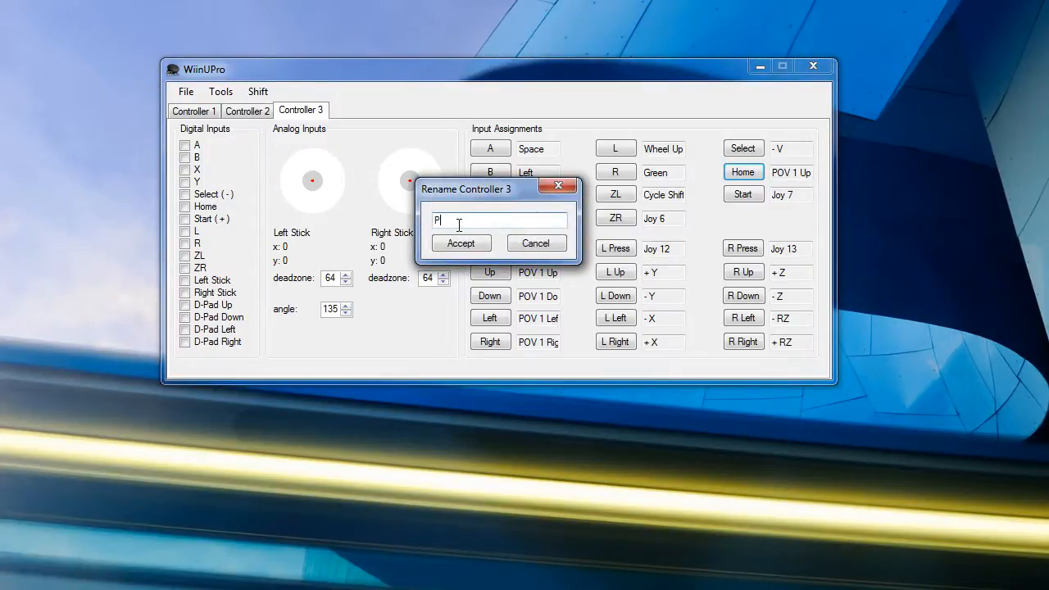
type("Black Pro Controller")
left_click(456, 243)
Rename Controller 1 as Wiimote.
left_click(193, 111)
left_click(220, 91)
left_click(268, 147)
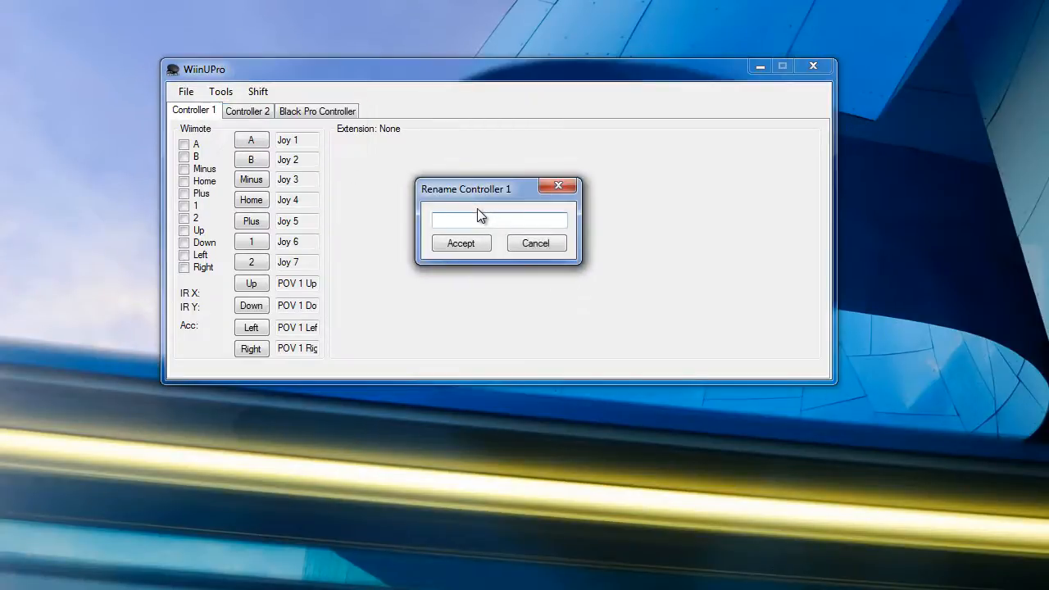
type("Wiimote")
left_click(455, 243)
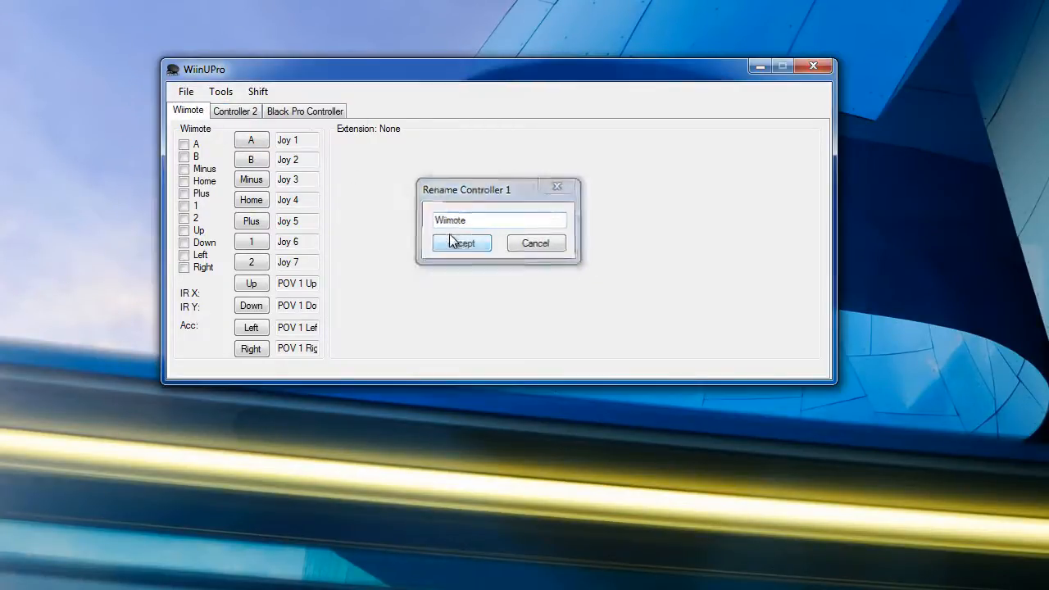
Review the connection settings for the renamed controllers from the Black Pro Controller's page, then cancel the dialog.
left_click(305, 111)
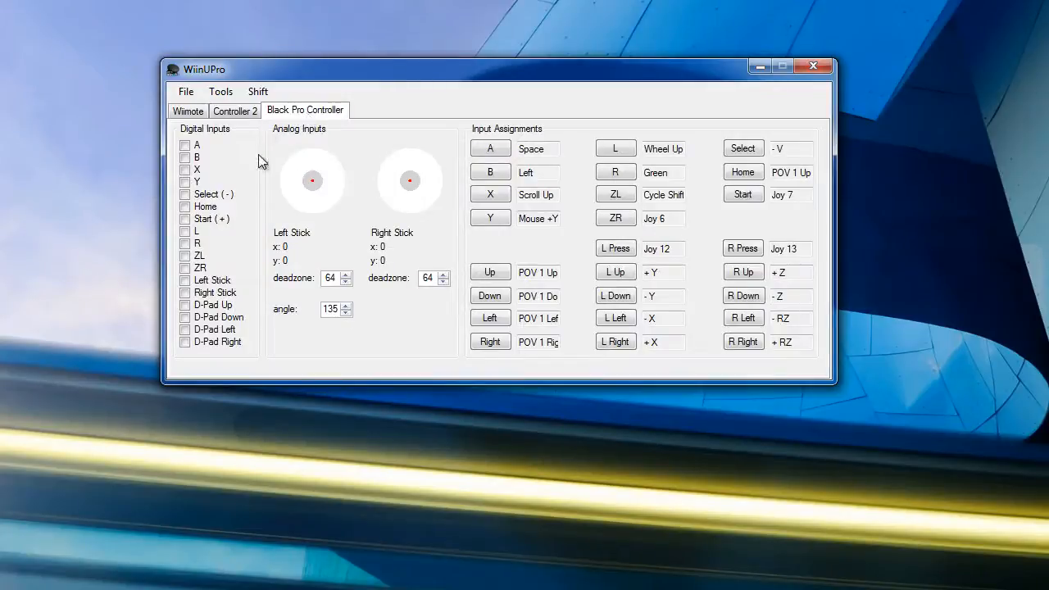
left_click(220, 92)
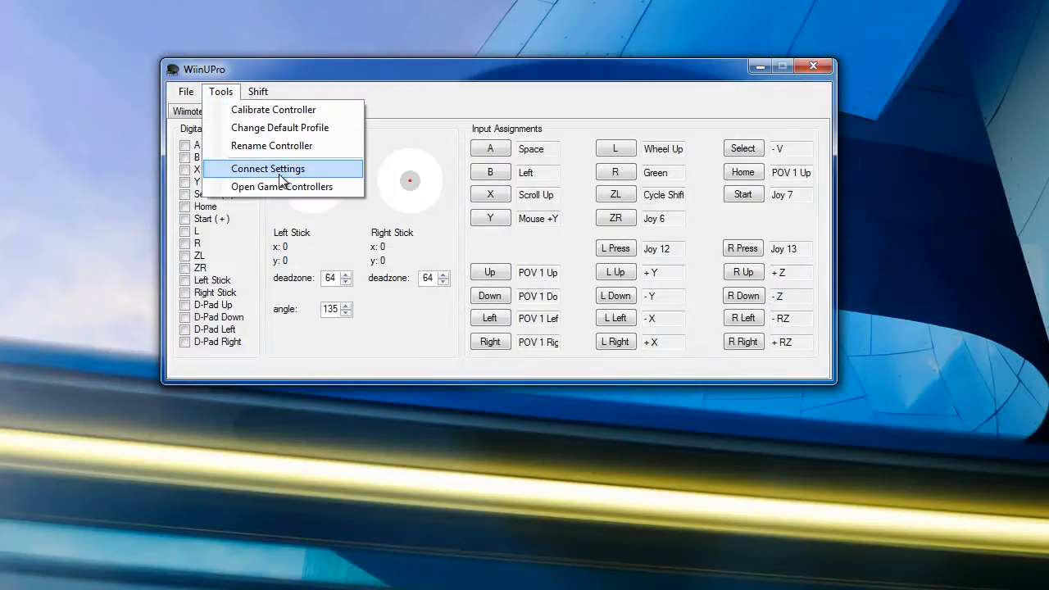
left_click(284, 175)
left_click_drag(188, 7, 399, 97)
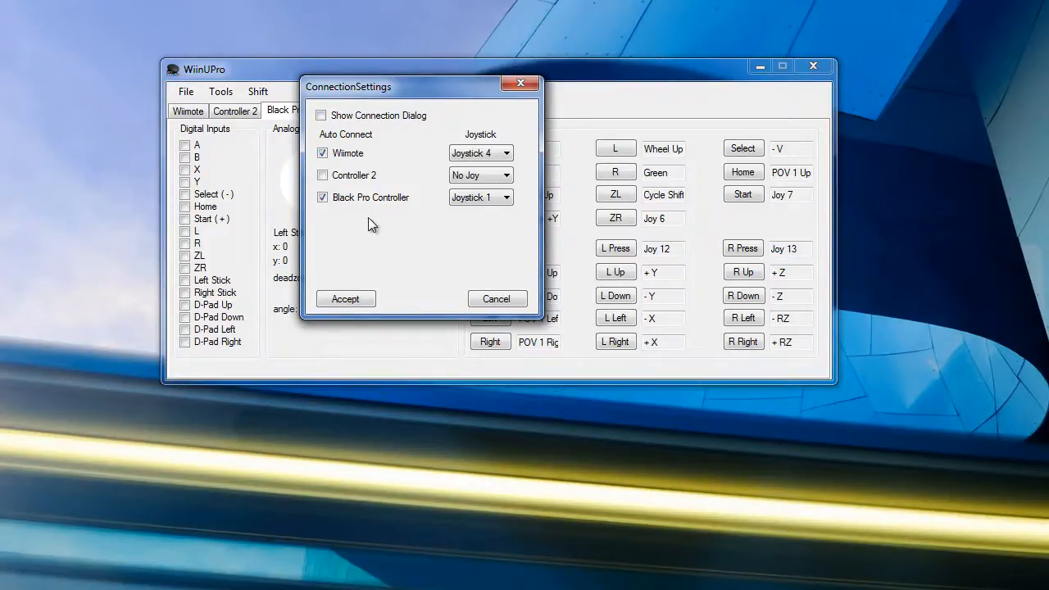
left_click(497, 300)
Change the Black Pro Controller's default profile to 007.wup.
left_click(222, 93)
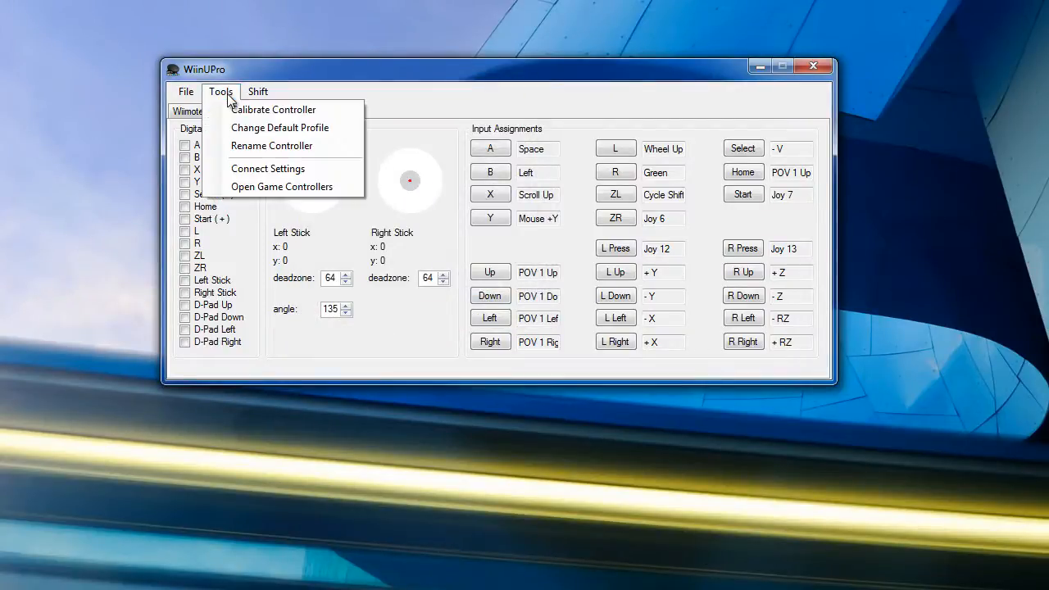
left_click(264, 129)
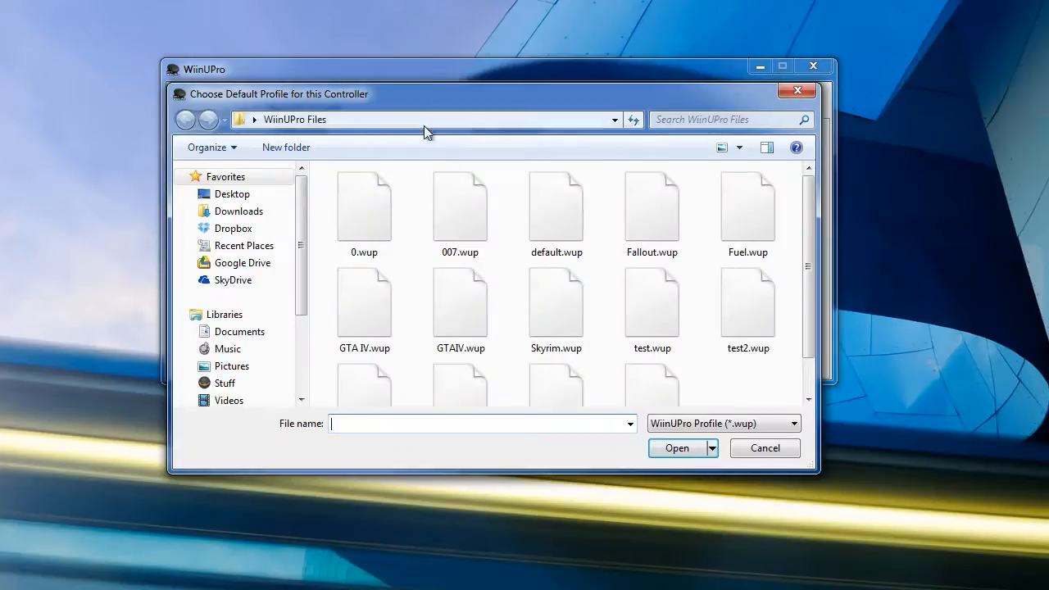
left_click(363, 212)
left_click(459, 212)
left_click(673, 453)
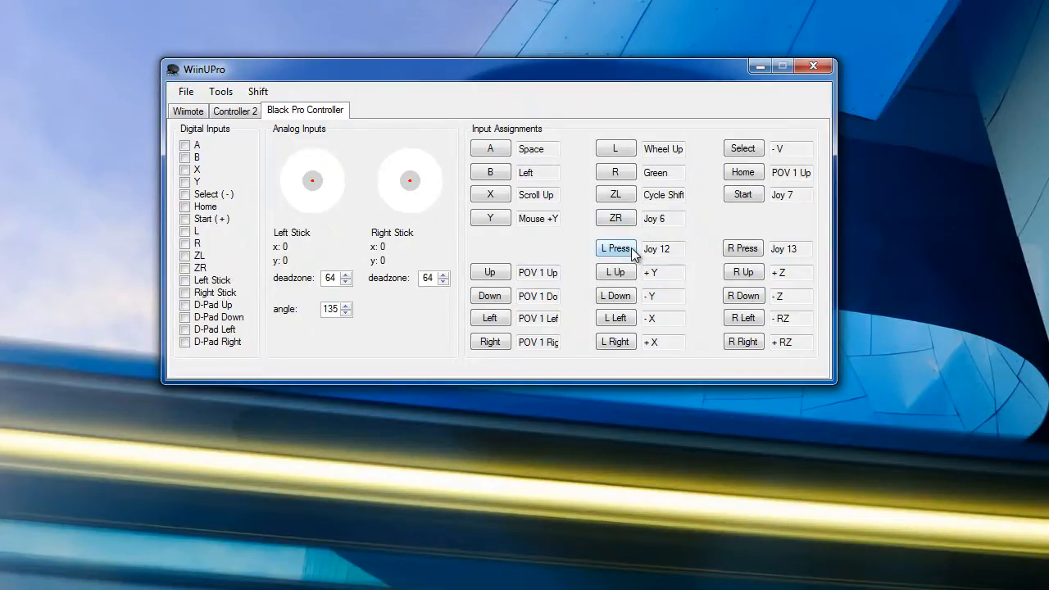
Calibrate the Black Pro Controller's sticks, first leaving them untouched and then moving both around in full circles.
left_click(220, 91)
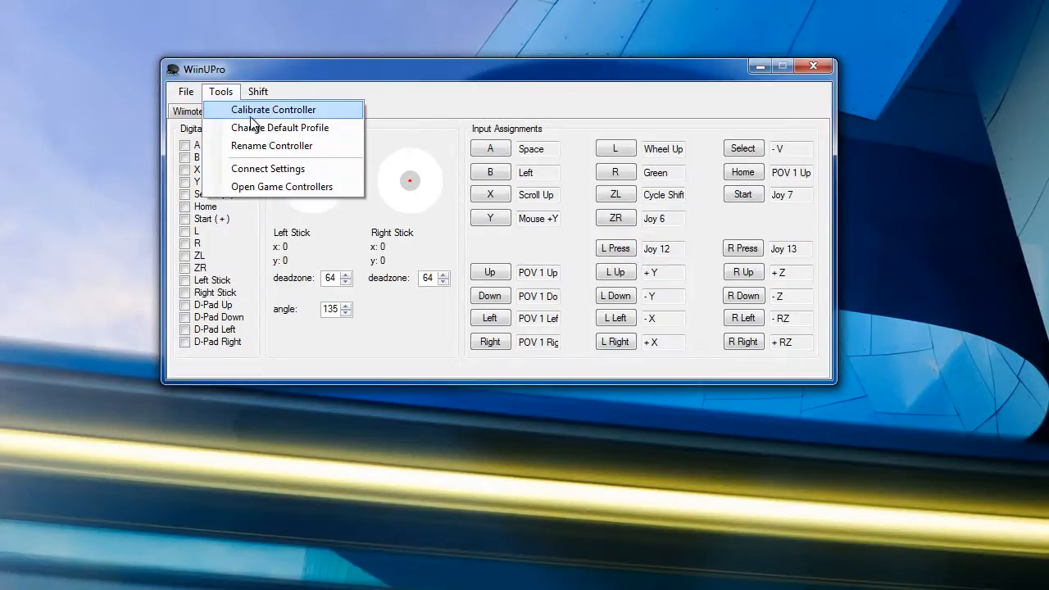
left_click(418, 154)
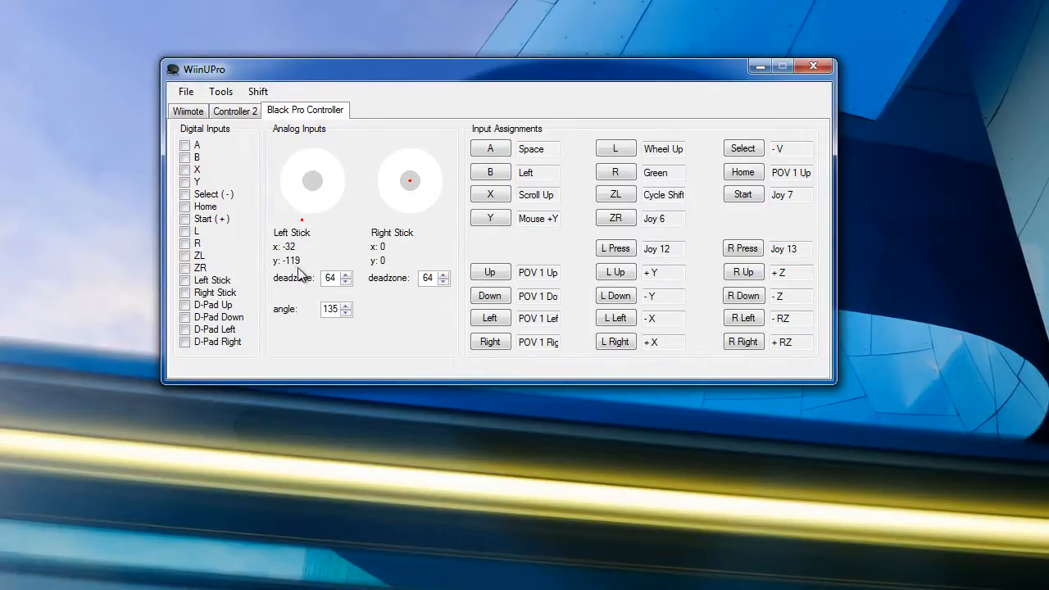
left_click(221, 92)
left_click(234, 110)
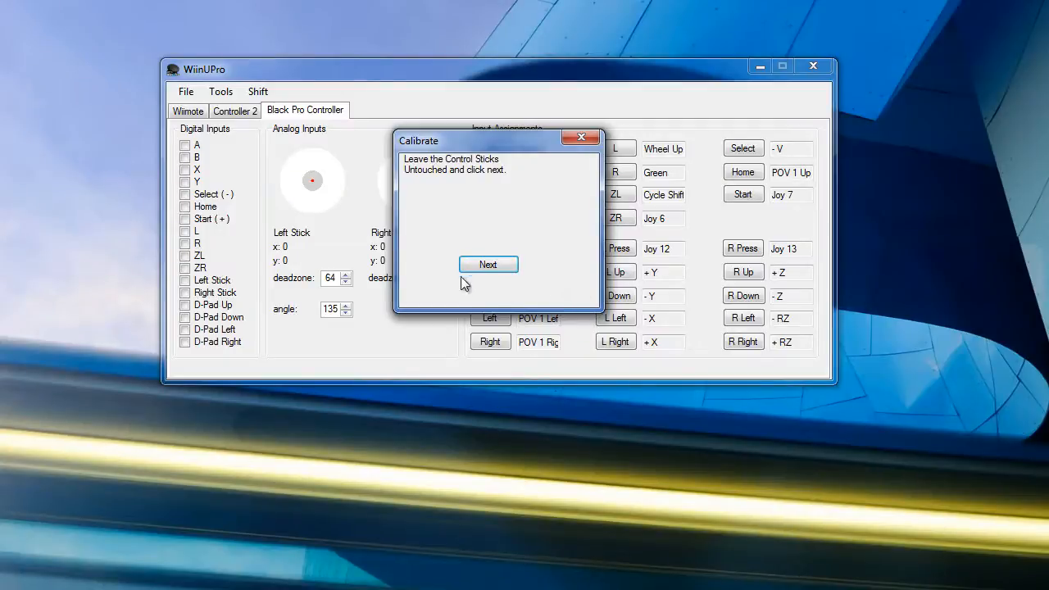
left_click(491, 263)
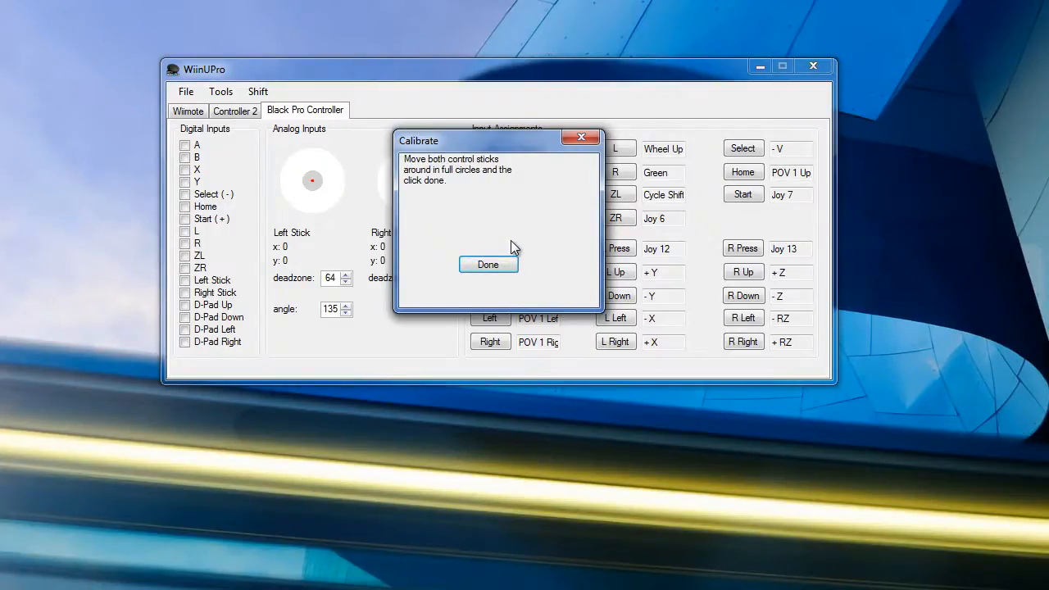
left_click(508, 264)
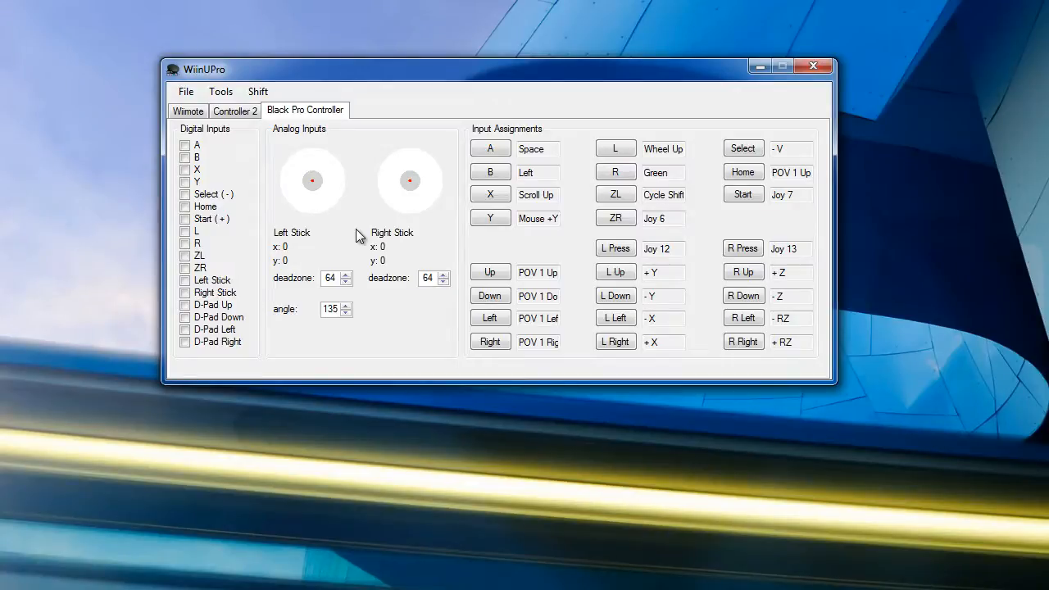
Try the left stick's deadzone at 128 and then at 0 on the Black Pro Controller.
left_click(345, 282)
left_click(346, 275)
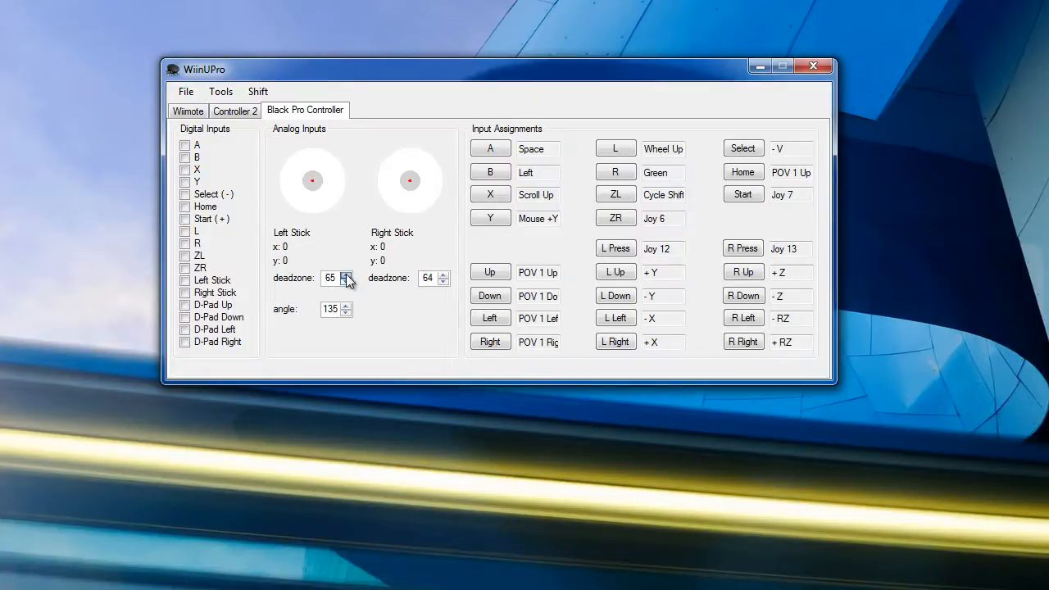
left_click_drag(346, 277, 346, 277)
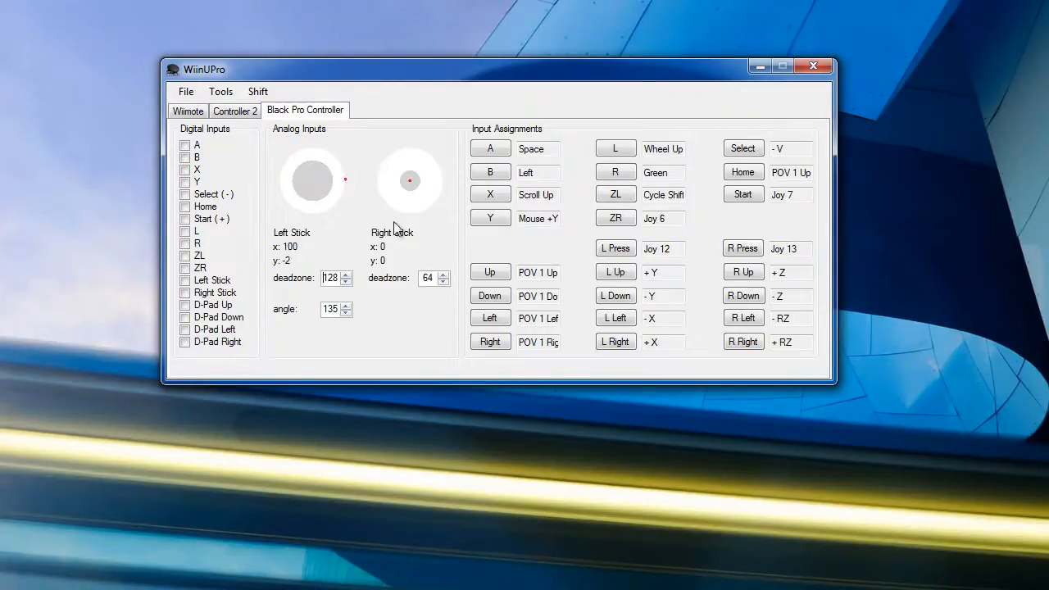
left_click(346, 281)
left_click(346, 282)
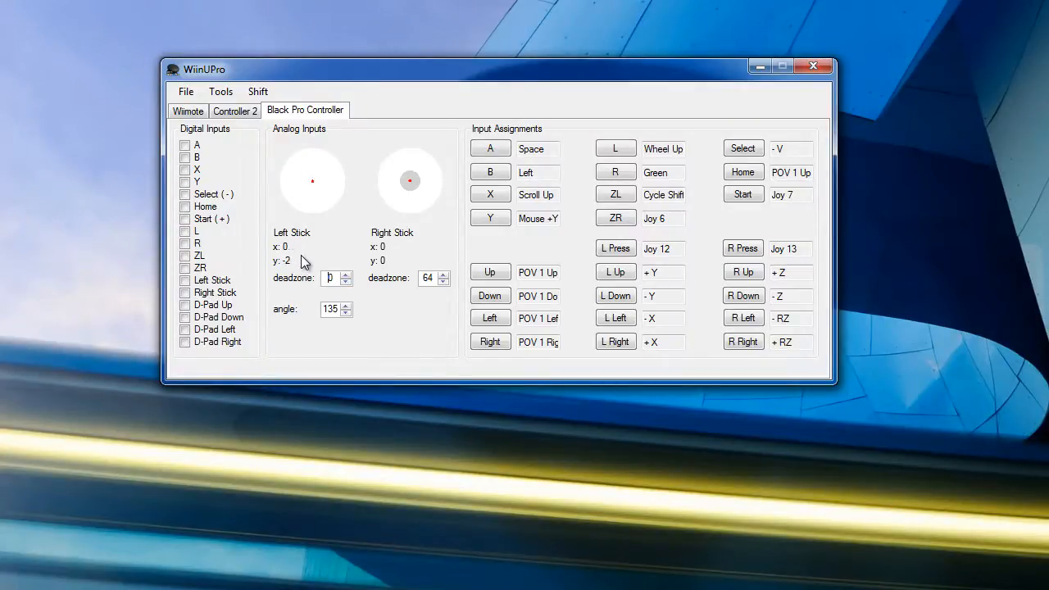
Set the left stick's deadzone to 19 on the Black Pro Controller.
left_click(346, 274)
left_click_drag(348, 274, 348, 275)
left_click(347, 275)
left_click(347, 274)
left_click(347, 274)
Set the Black Pro Controller's analog angle to 160.
left_click(345, 313)
left_click_drag(346, 318, 345, 318)
left_click(345, 305)
left_click_drag(347, 305, 347, 305)
left_click(323, 309)
left_click(220, 92)
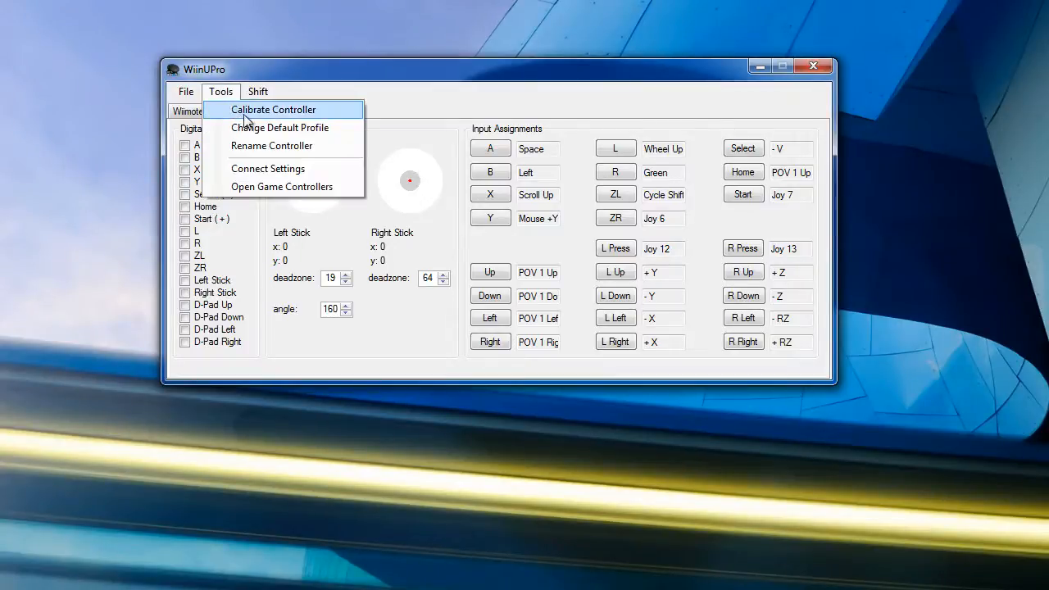
left_click(387, 110)
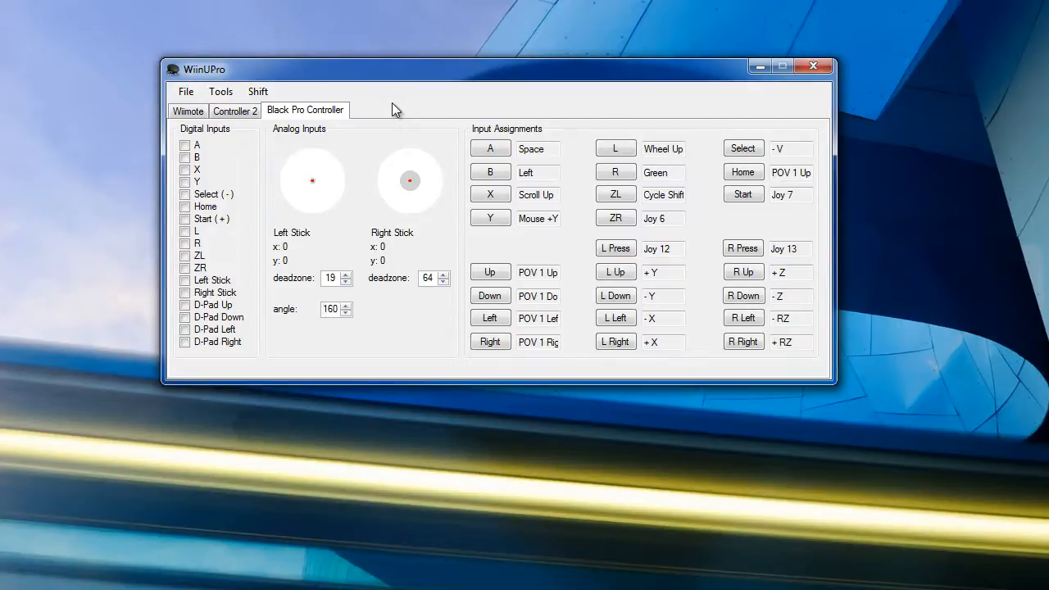
Examine the Black Pro Controller's input assignments in the Red, Blue and Green shift states, then return to None.
left_click(256, 93)
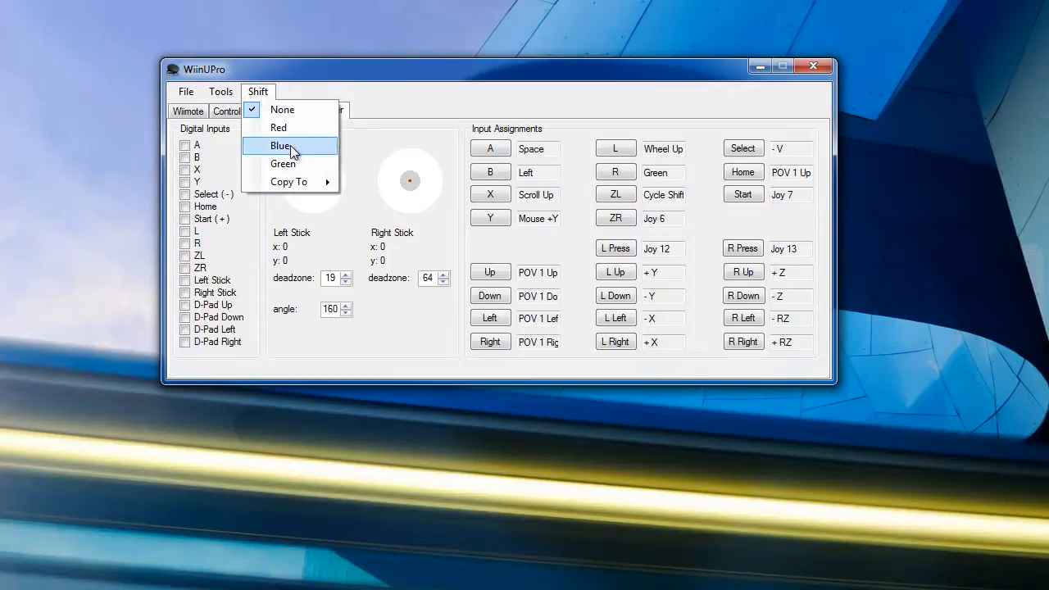
left_click(274, 127)
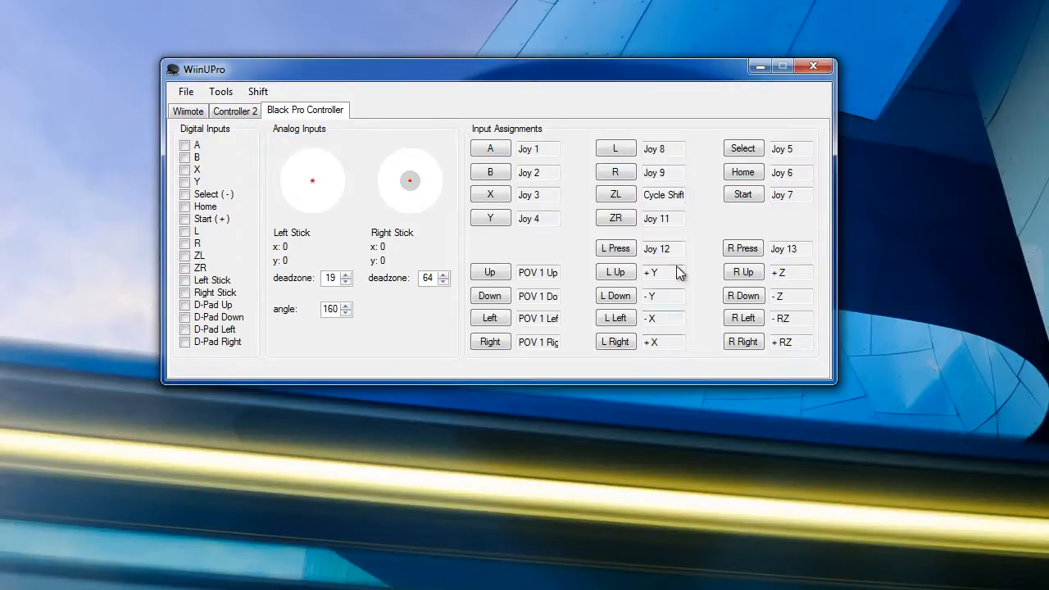
left_click(258, 92)
left_click(279, 145)
left_click(258, 91)
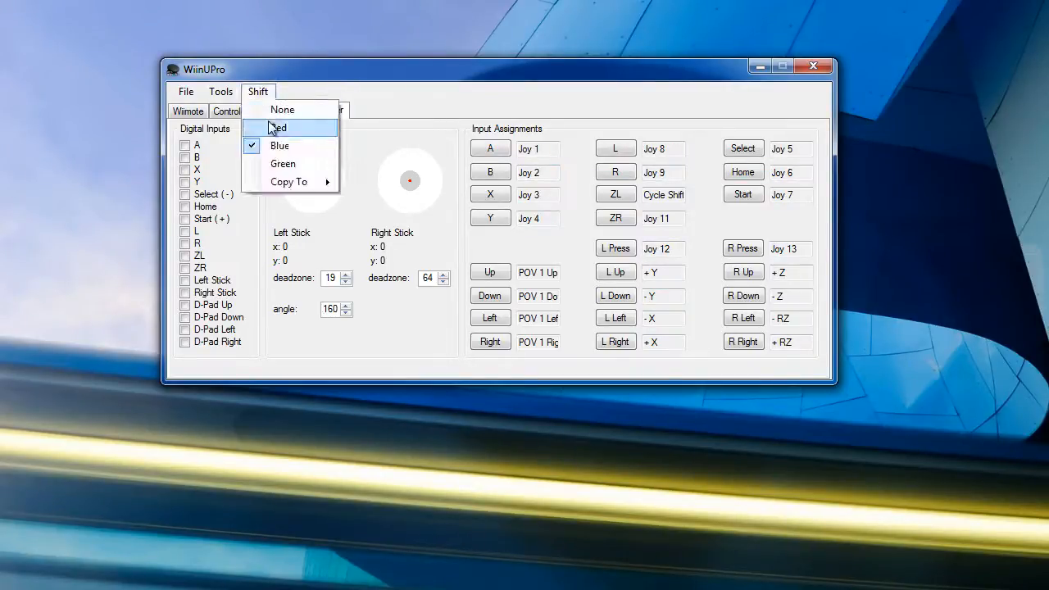
left_click(283, 163)
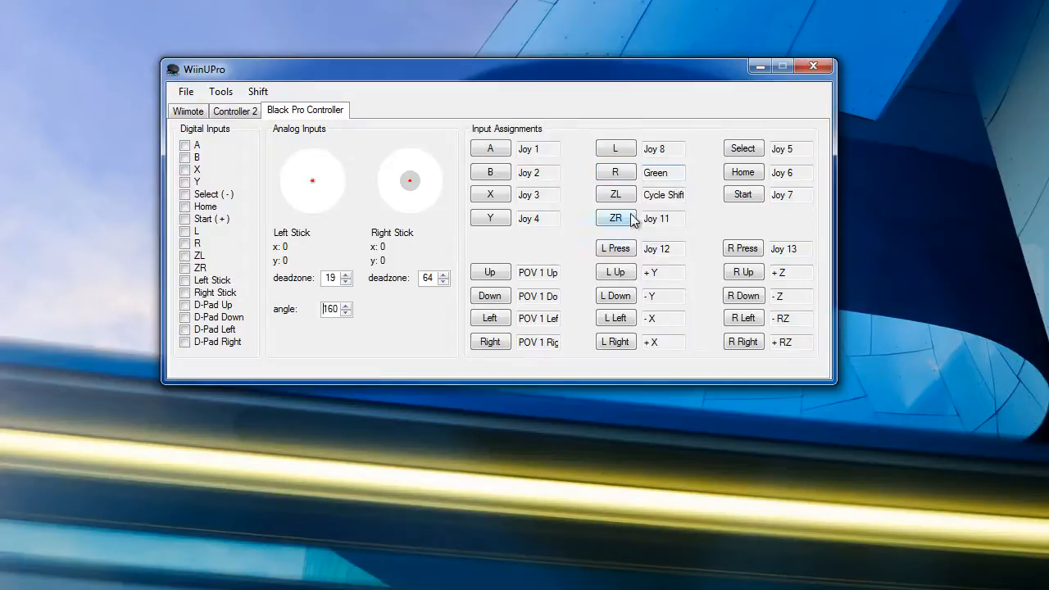
left_click(257, 91)
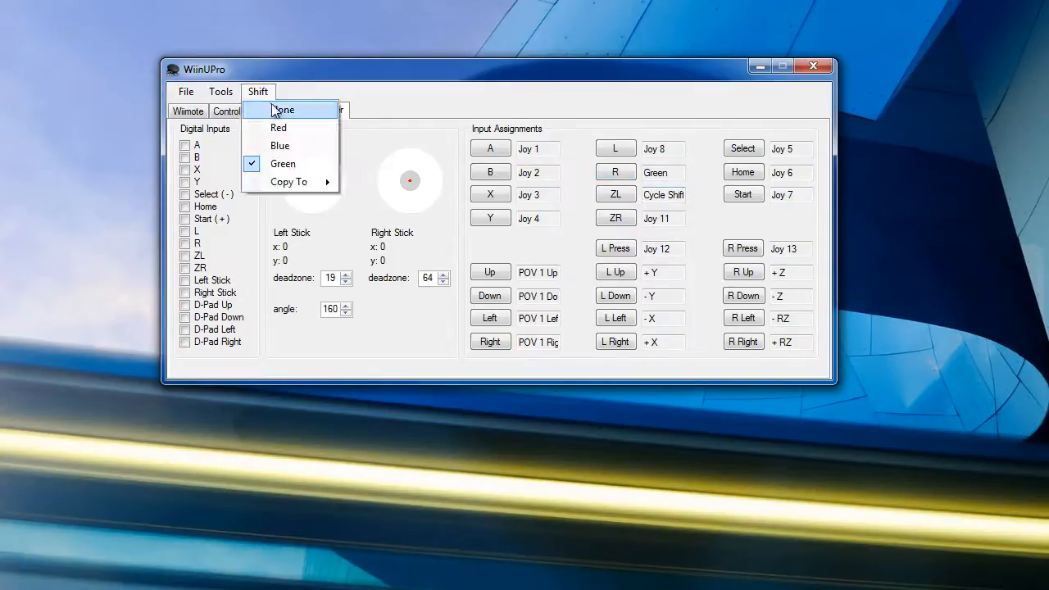
left_click(274, 108)
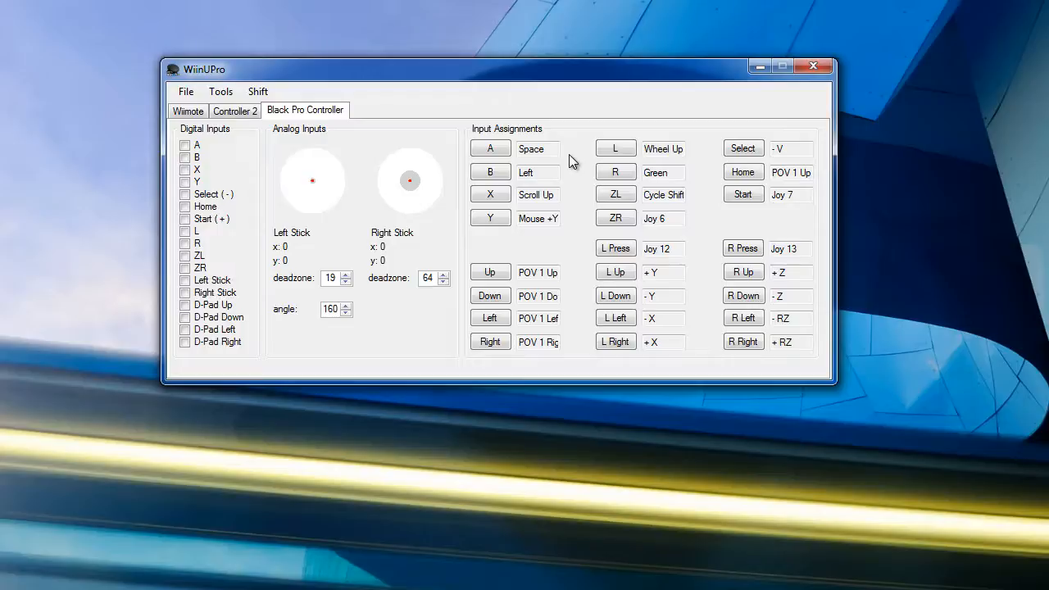
left_click(258, 92)
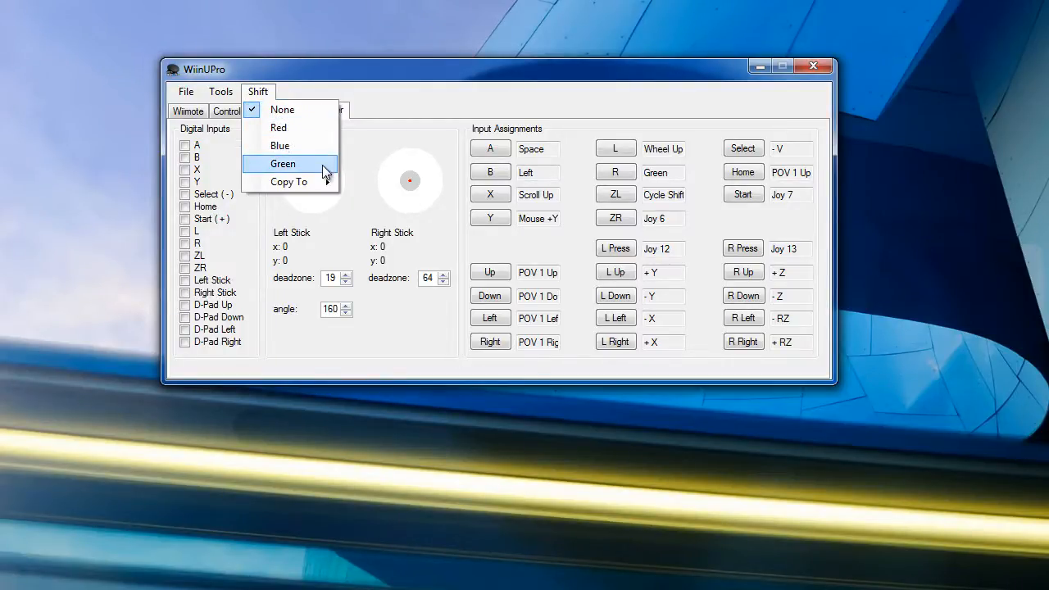
left_click(468, 108)
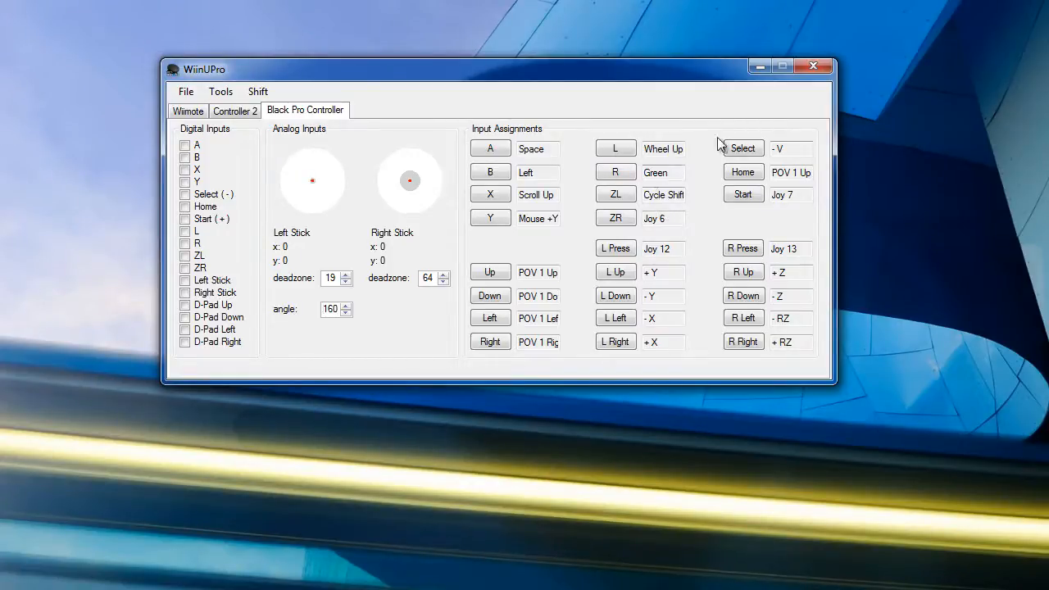
Copy the Black Pro Controller's None shift assignments to the Blue shift state.
left_click(261, 92)
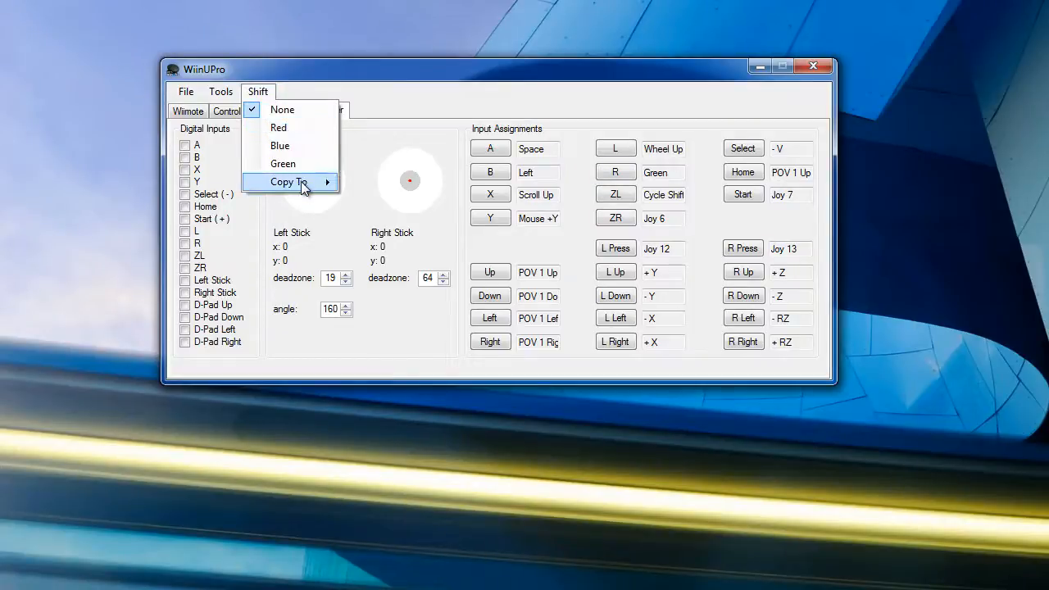
mouse_move(303, 181)
mouse_move(342, 184)
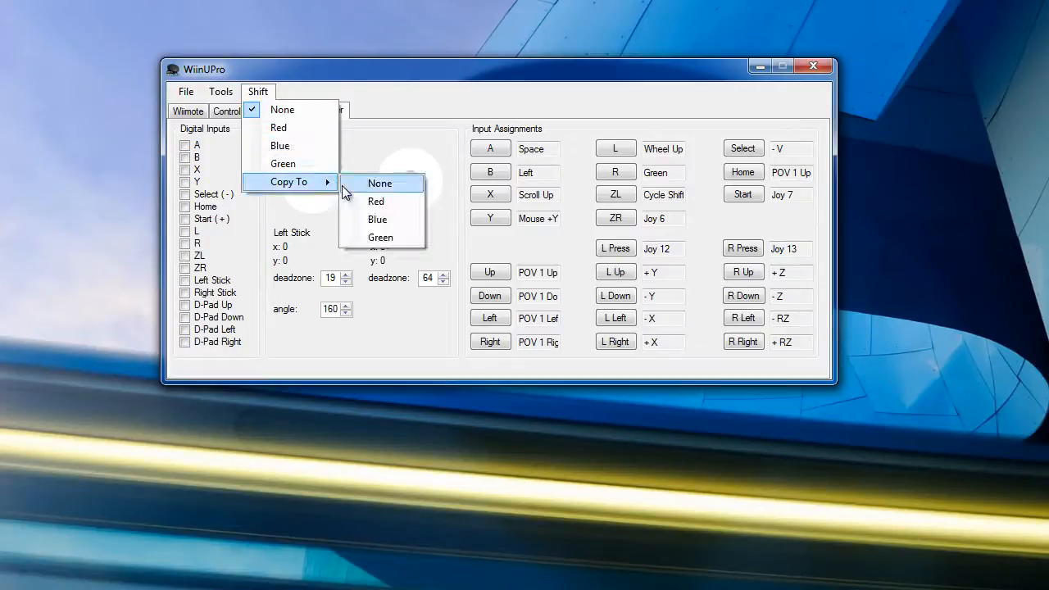
left_click(393, 220)
Switch to the Red shift state and copy its assignments to the Green shift state.
left_click(257, 91)
left_click(281, 128)
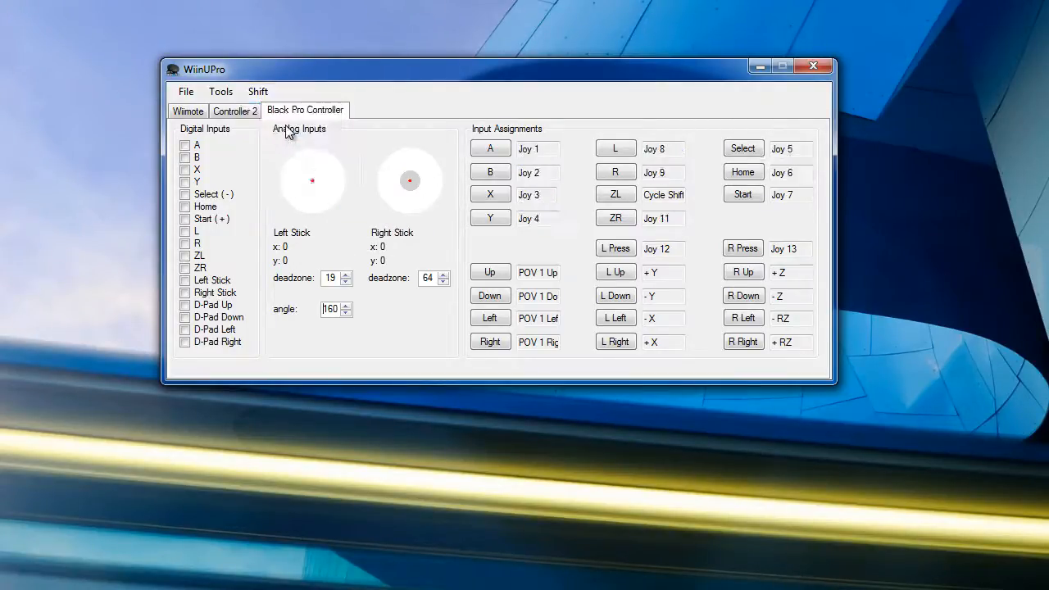
left_click(257, 91)
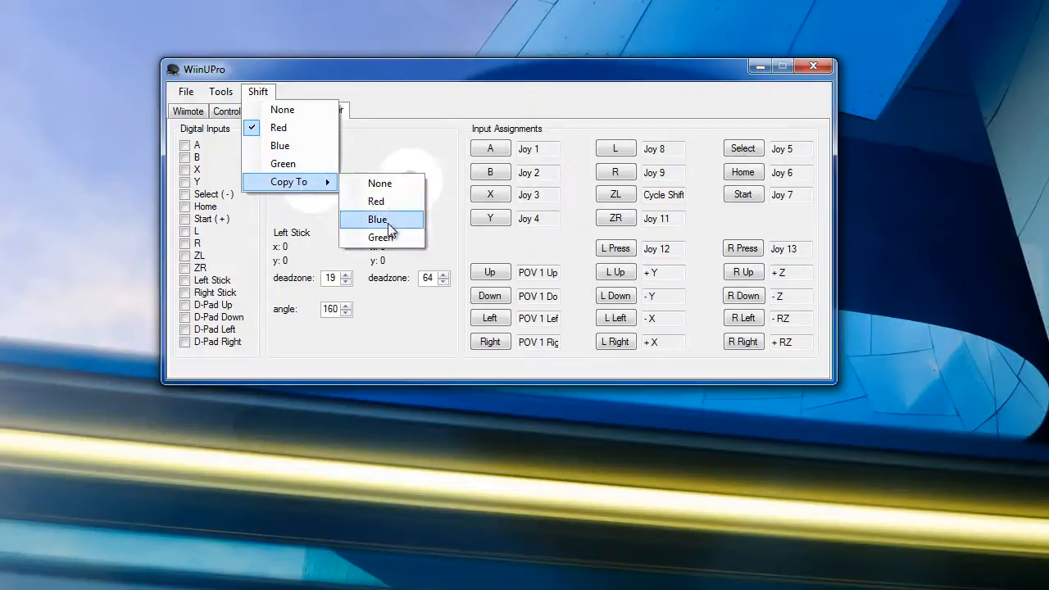
left_click(390, 240)
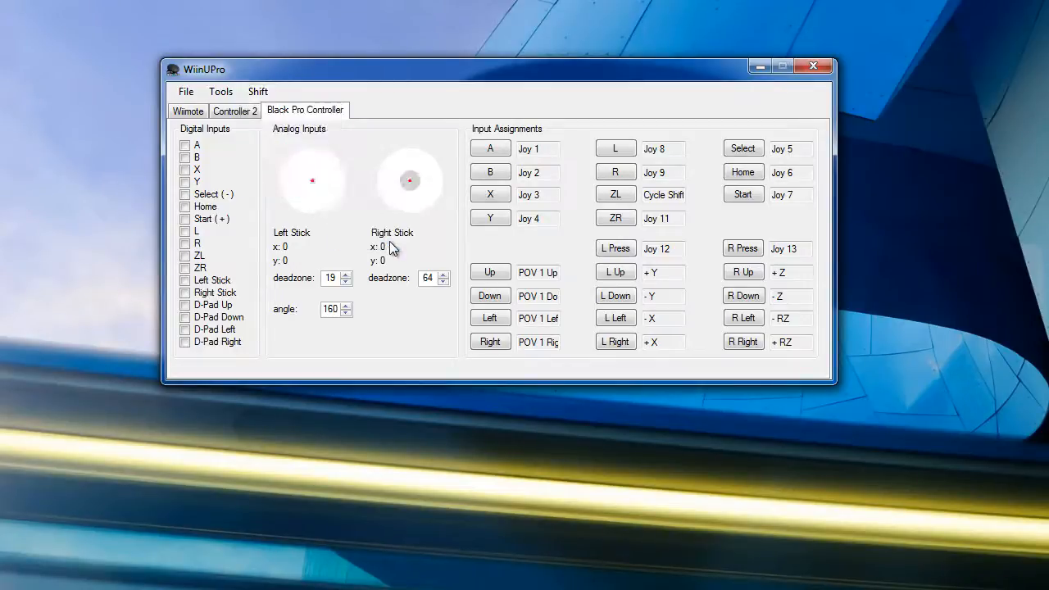
Compare the input assignments of the None, Blue, Green and Red shift states to check the copied sets.
left_click(258, 91)
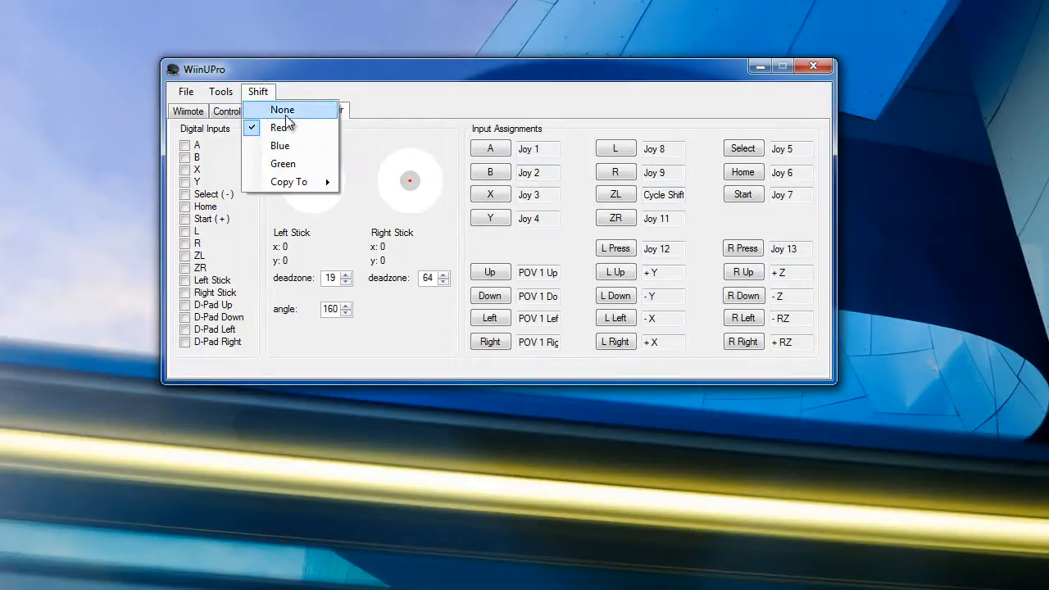
left_click(285, 116)
left_click(258, 91)
left_click(287, 145)
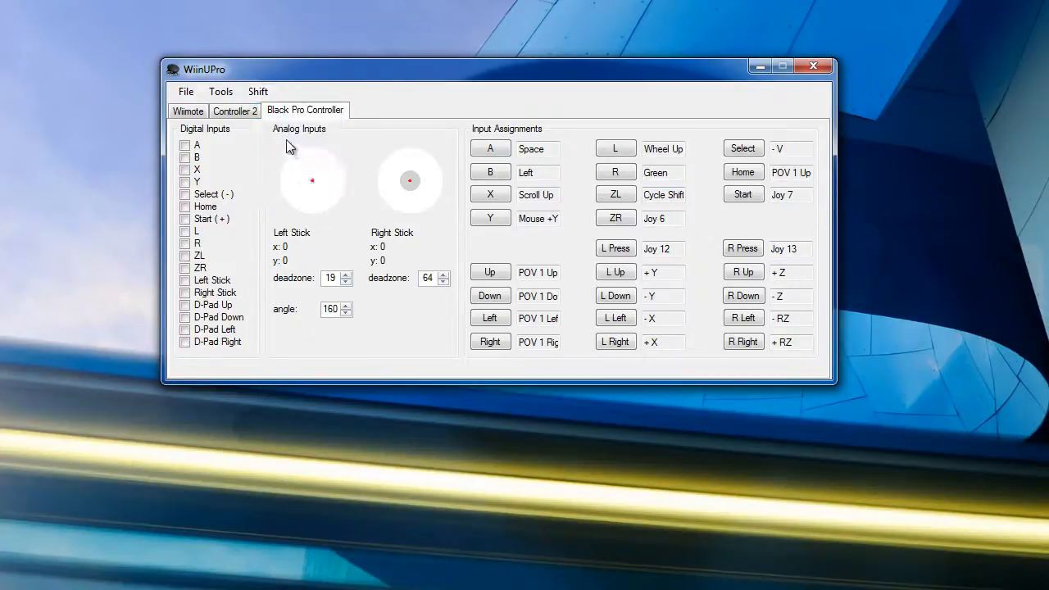
left_click(257, 91)
left_click(272, 111)
left_click(257, 91)
left_click(289, 163)
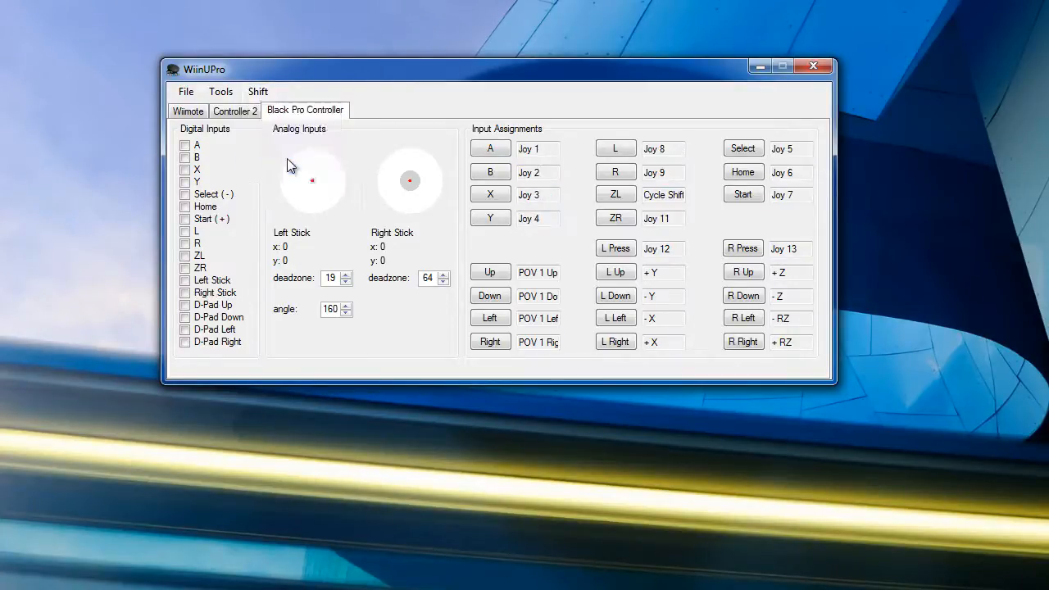
left_click(257, 91)
left_click(283, 129)
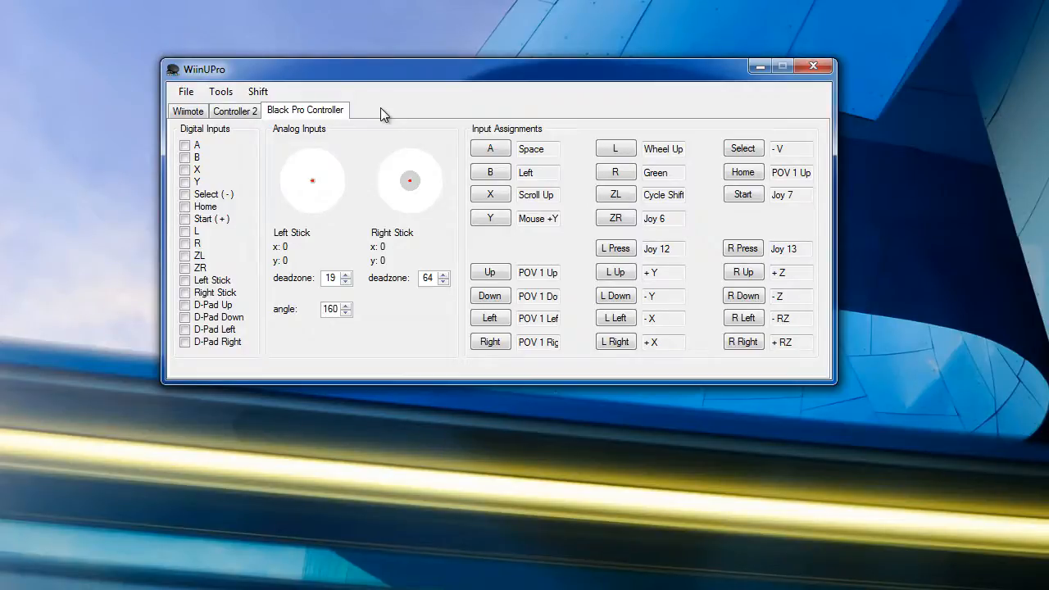
Exit the controller program.
left_click(186, 91)
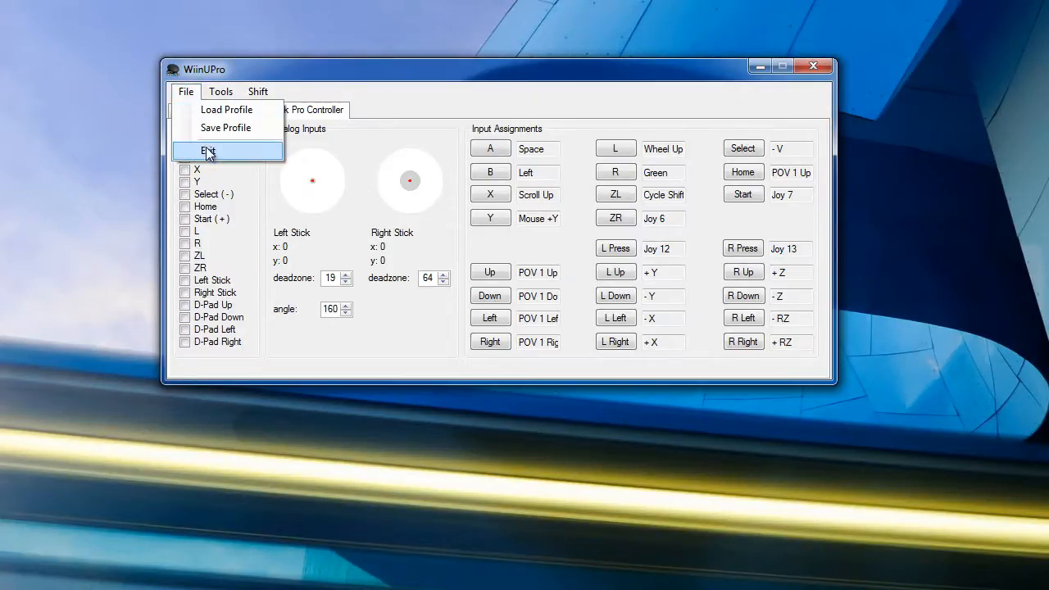
left_click(208, 152)
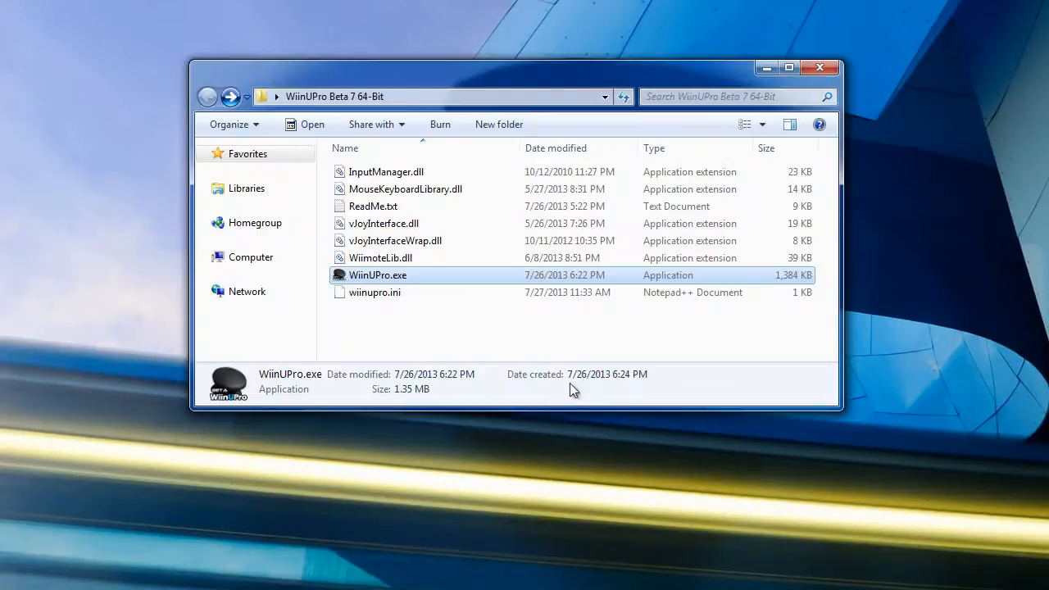
Launch WiinUPro.exe, check the Black Pro Controller's input assignments, and return to the Wiimote's page.
left_click(462, 335)
left_click(385, 277)
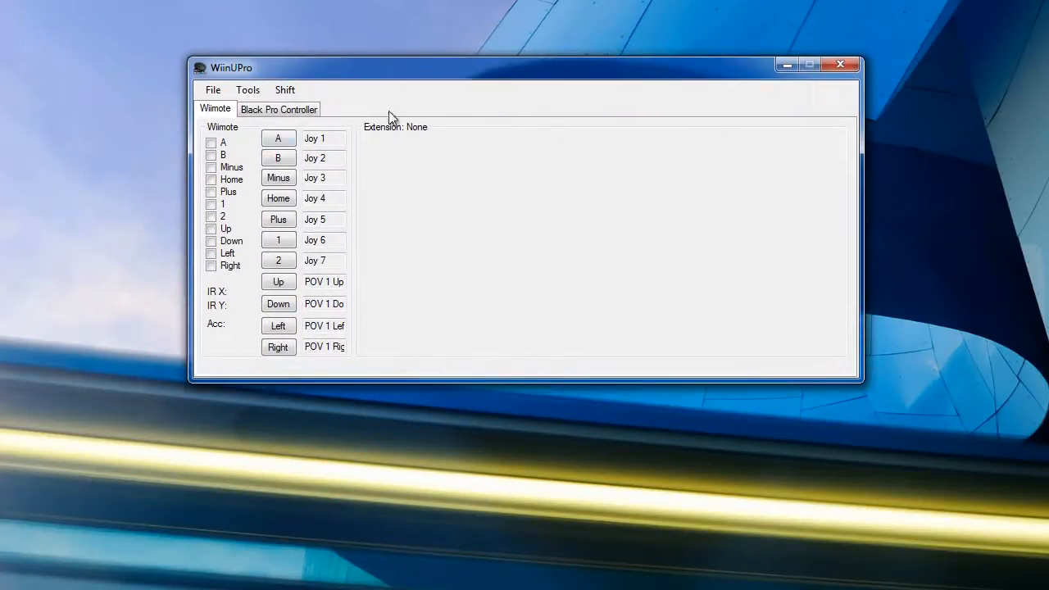
left_click(314, 114)
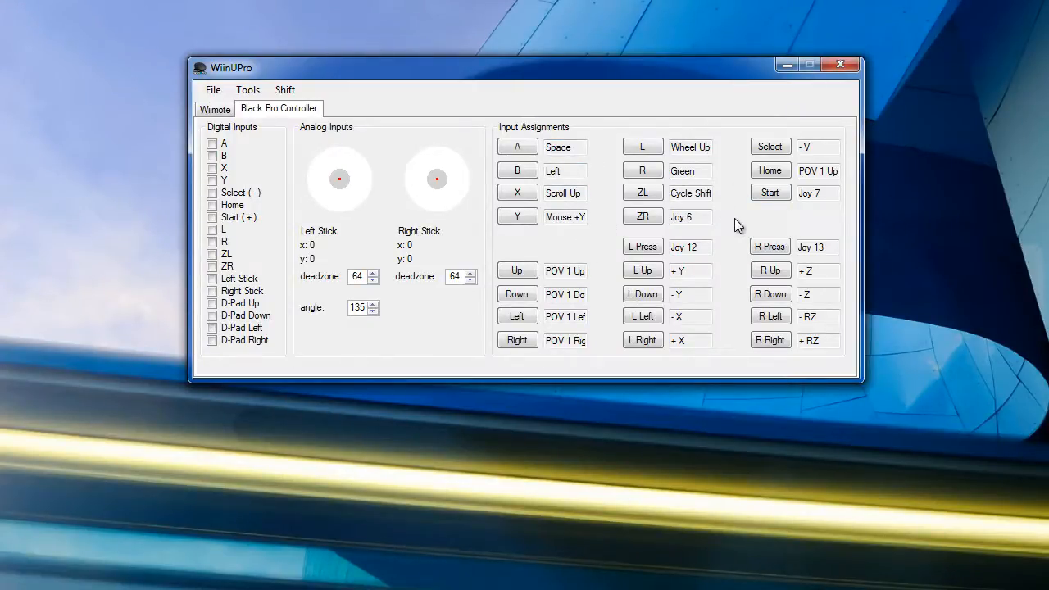
left_click(232, 113)
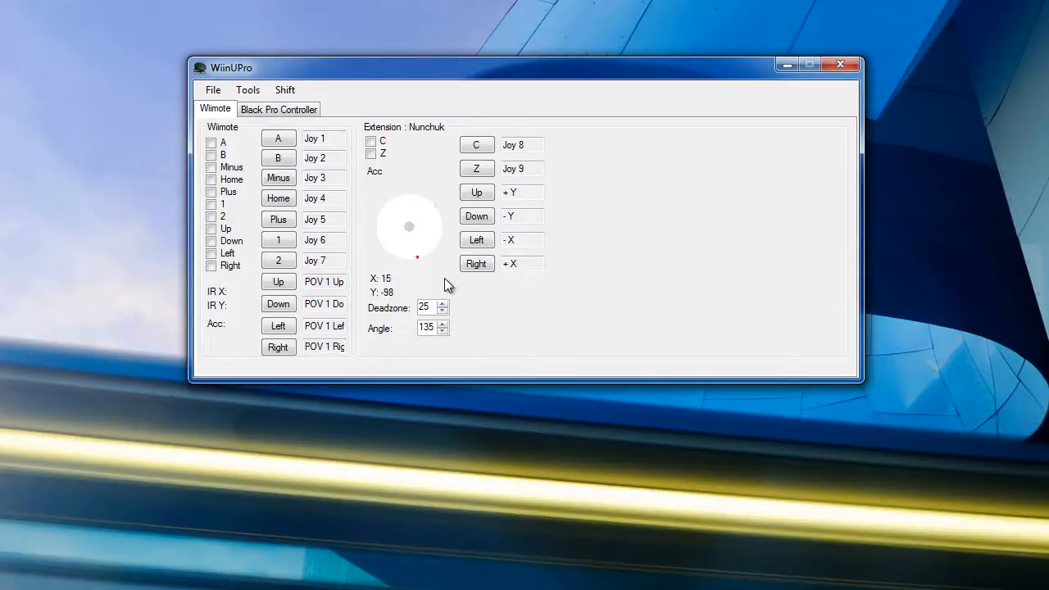
Calibrate the Wiimote's Nunchuk control stick, first untouched and then moved in full circles.
left_click(248, 90)
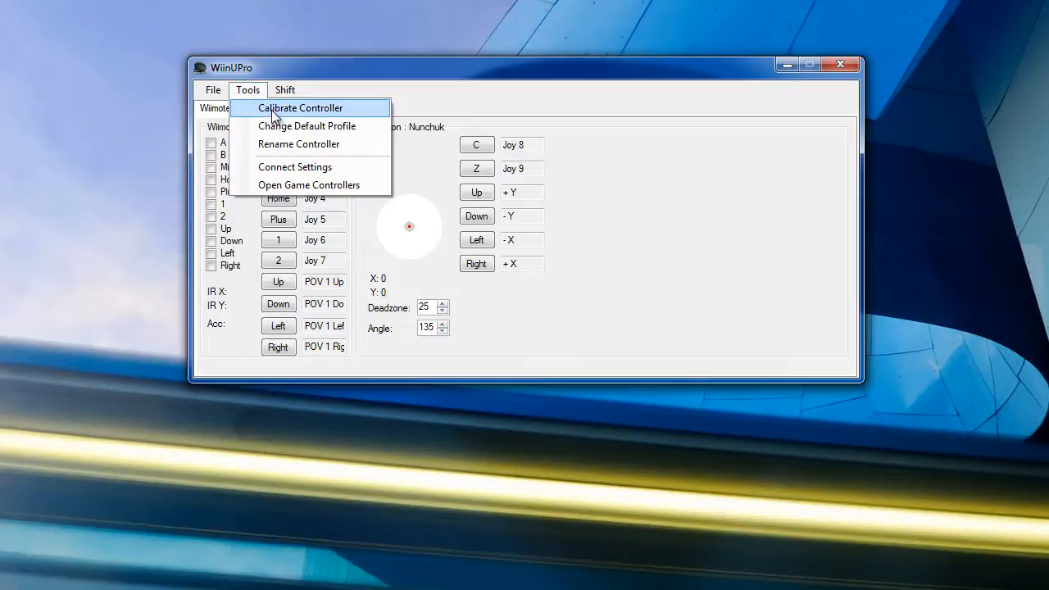
left_click(272, 107)
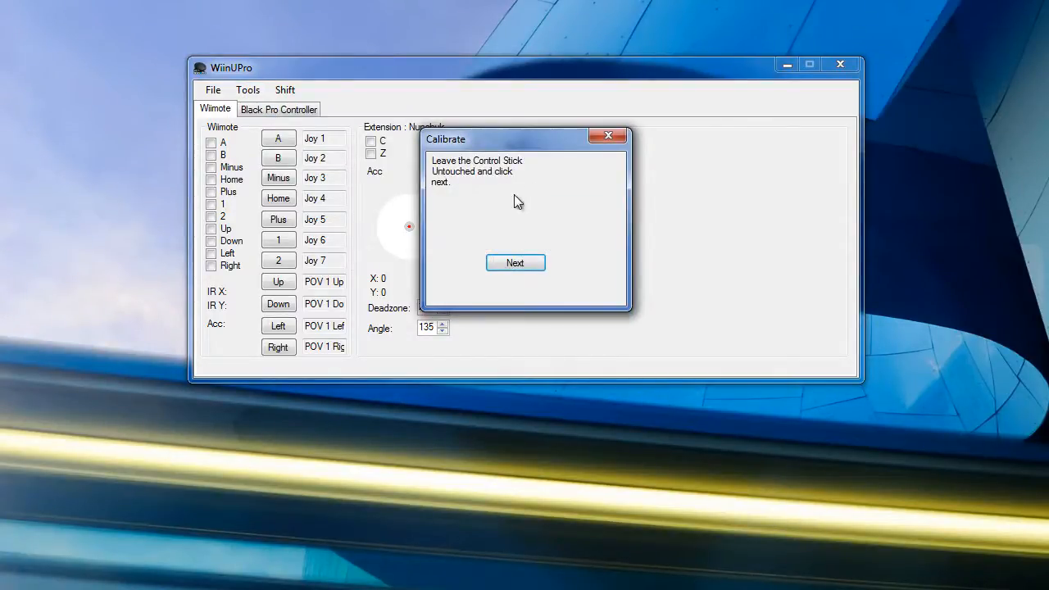
left_click(527, 264)
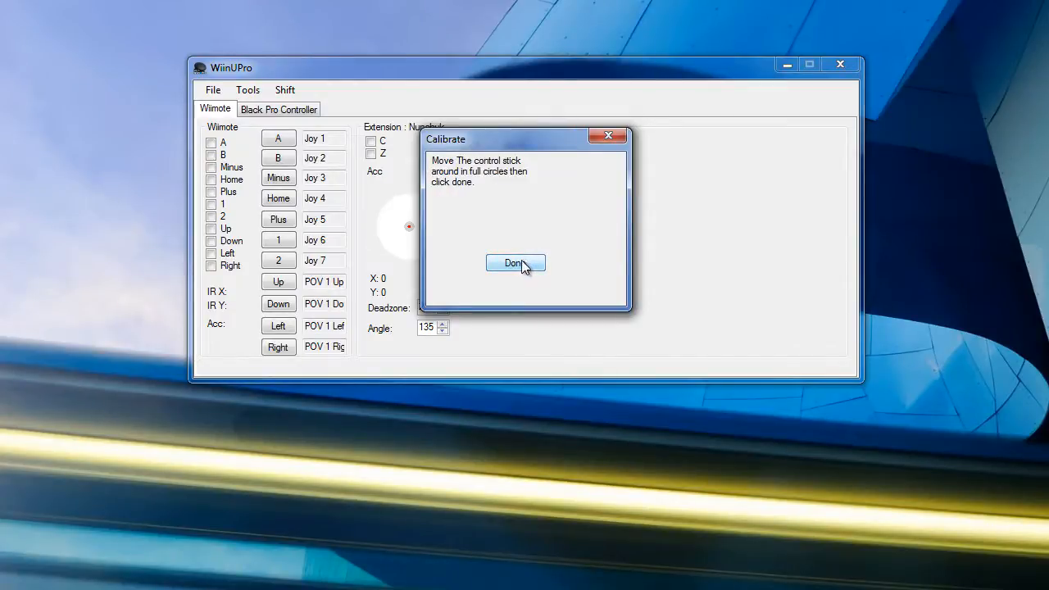
left_click(521, 264)
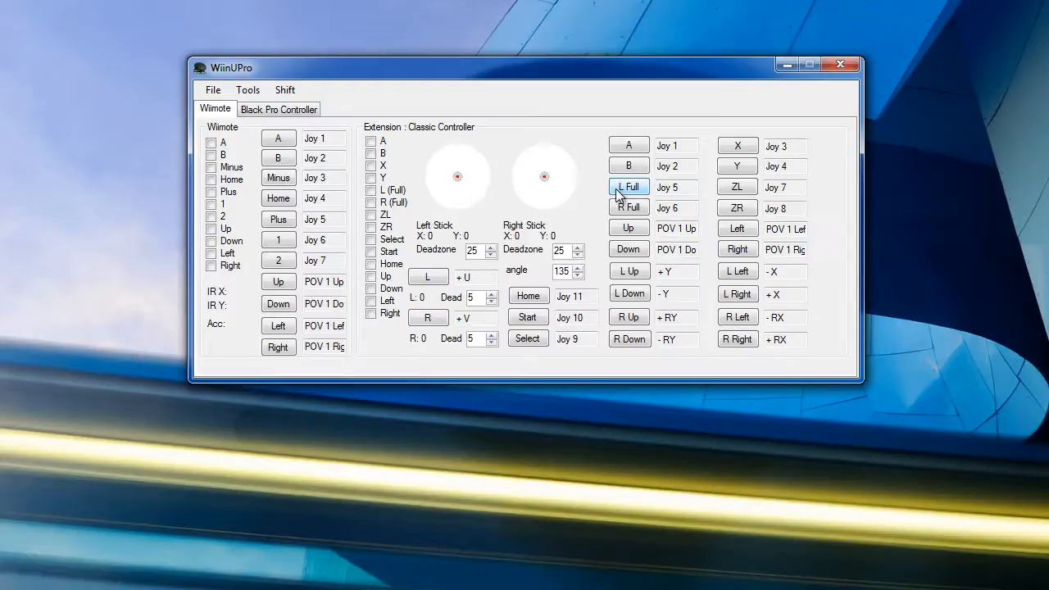
Calibrate both control sticks and triggers of the Classic Controller extension.
left_click(248, 91)
left_click(295, 110)
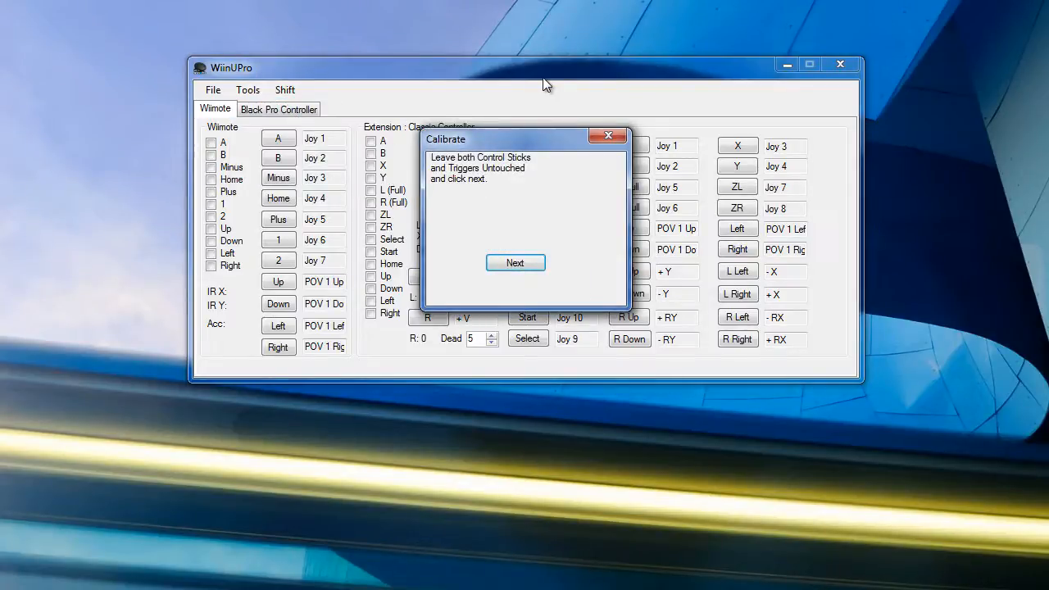
left_click(522, 263)
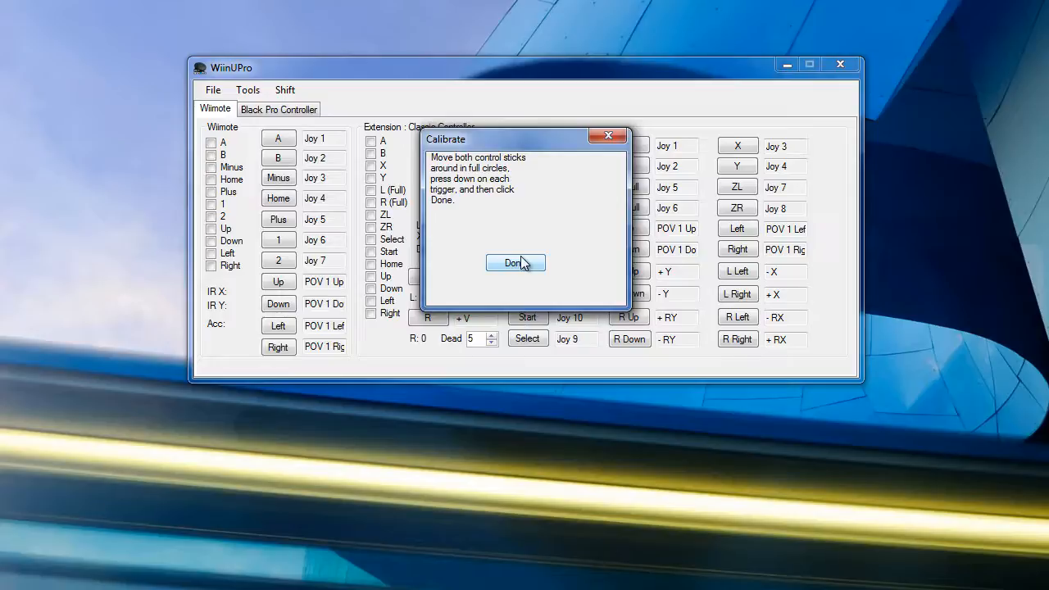
left_click(515, 263)
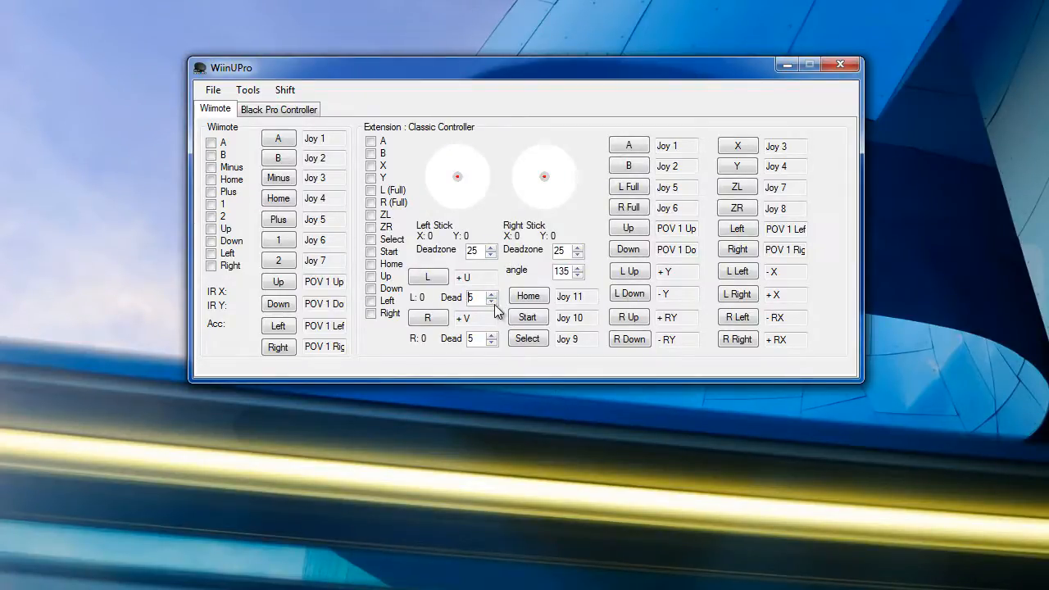
Set the dead values of the Classic Controller's L and R triggers to 0.
left_click(468, 300)
double_click(494, 303)
double_click(494, 302)
left_click(494, 302)
double_click(493, 342)
double_click(494, 342)
left_click(493, 343)
Open the Windows game controllers list and show the test properties of the second XBOX 360 For Windows controller beside the assignments.
left_click(248, 90)
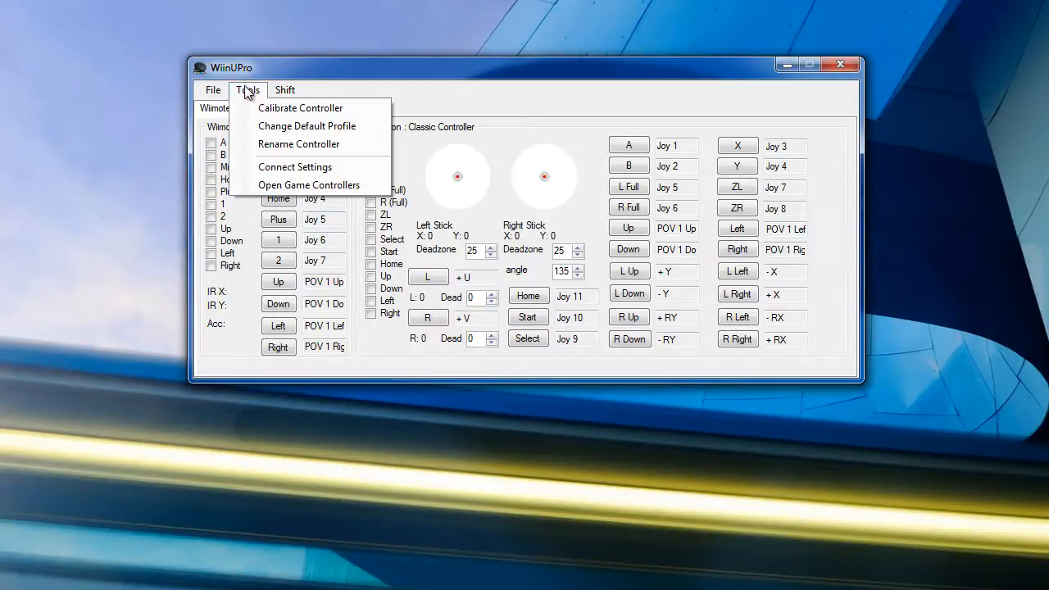
left_click(295, 185)
left_click(197, 97)
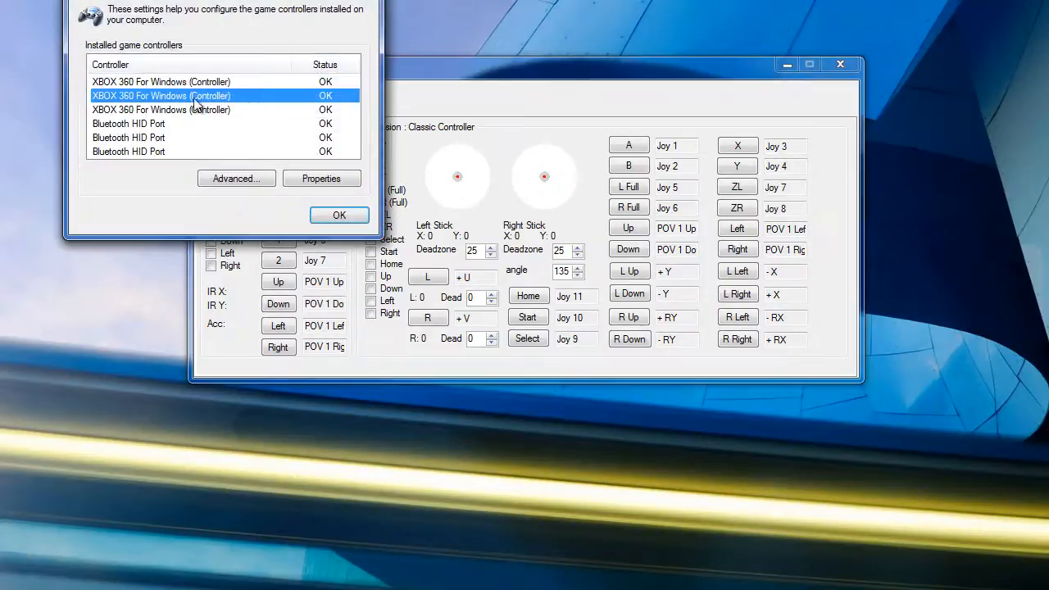
left_click(341, 179)
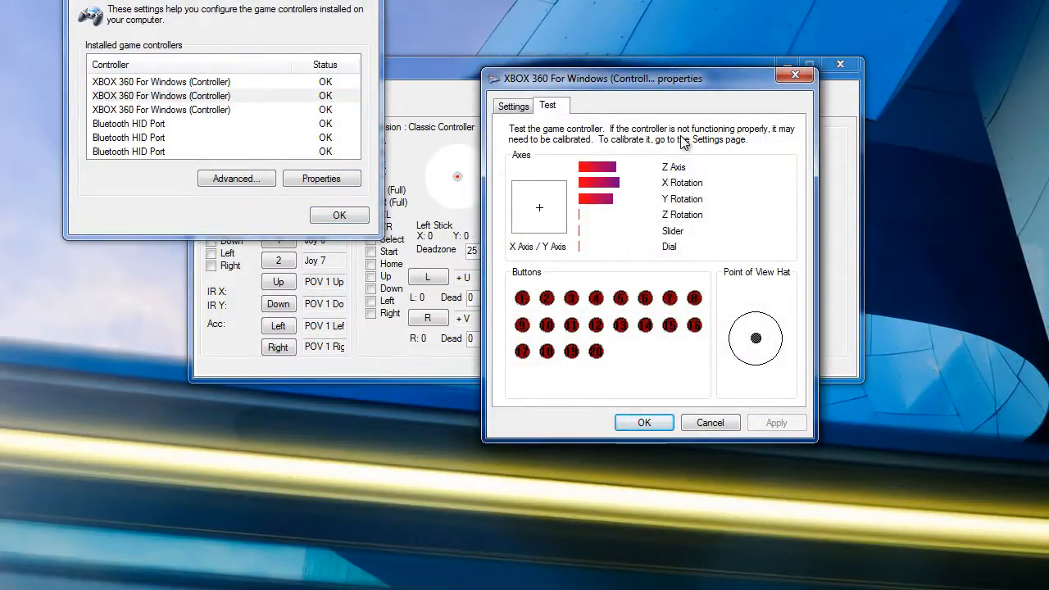
left_click_drag(667, 81, 849, 78)
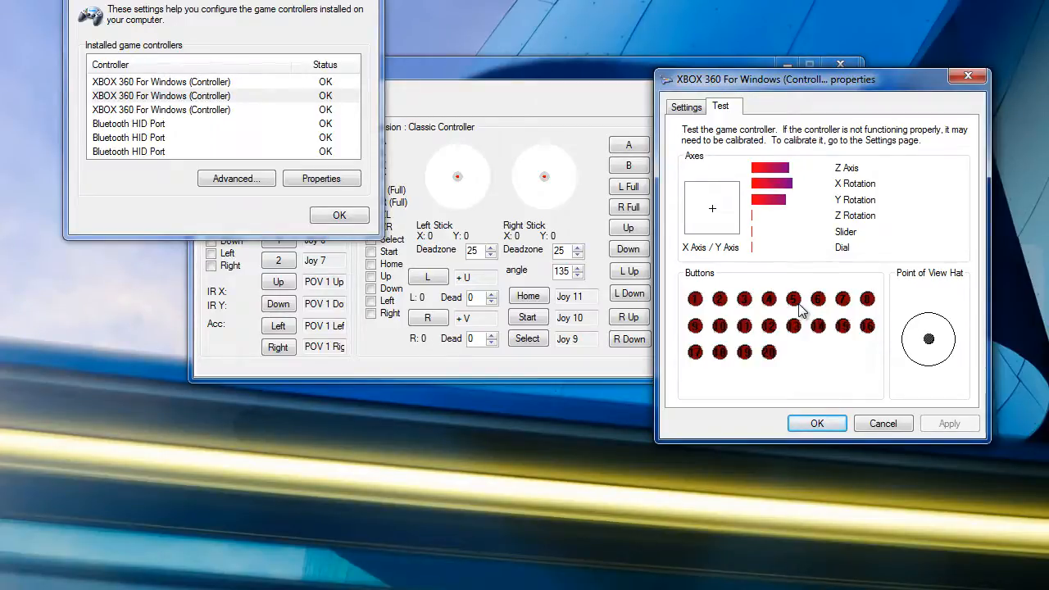
Start the Windows device calibration for this controller and work through the axes up to the Slider.
left_click(688, 108)
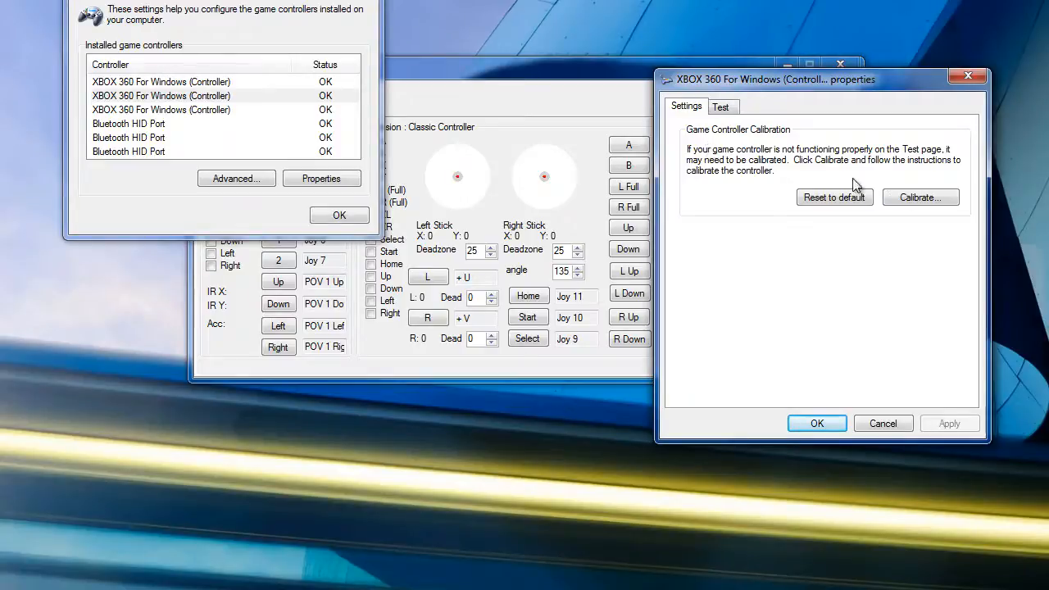
left_click(916, 200)
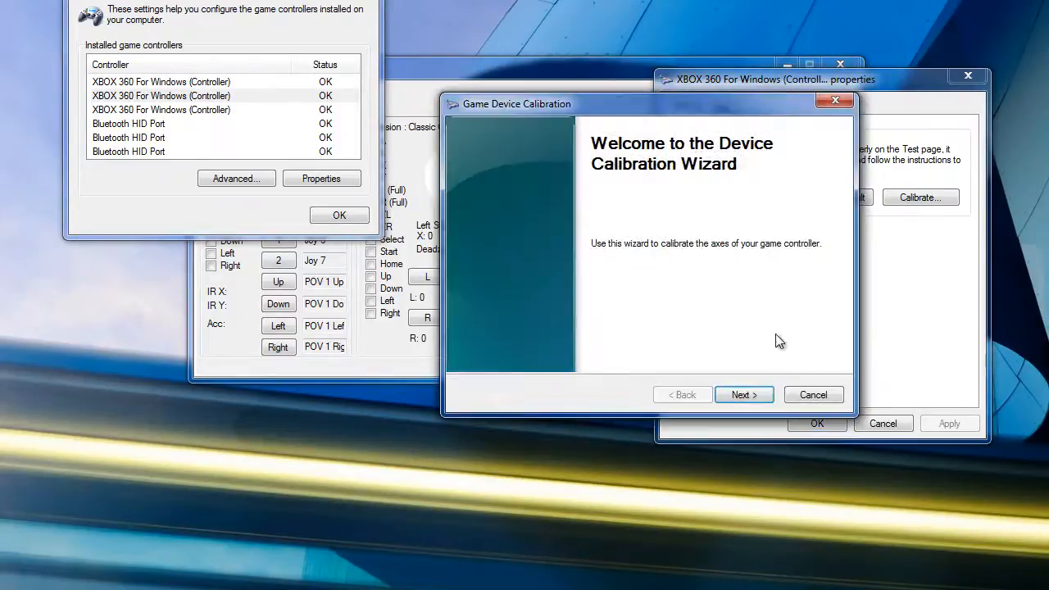
left_click(743, 395)
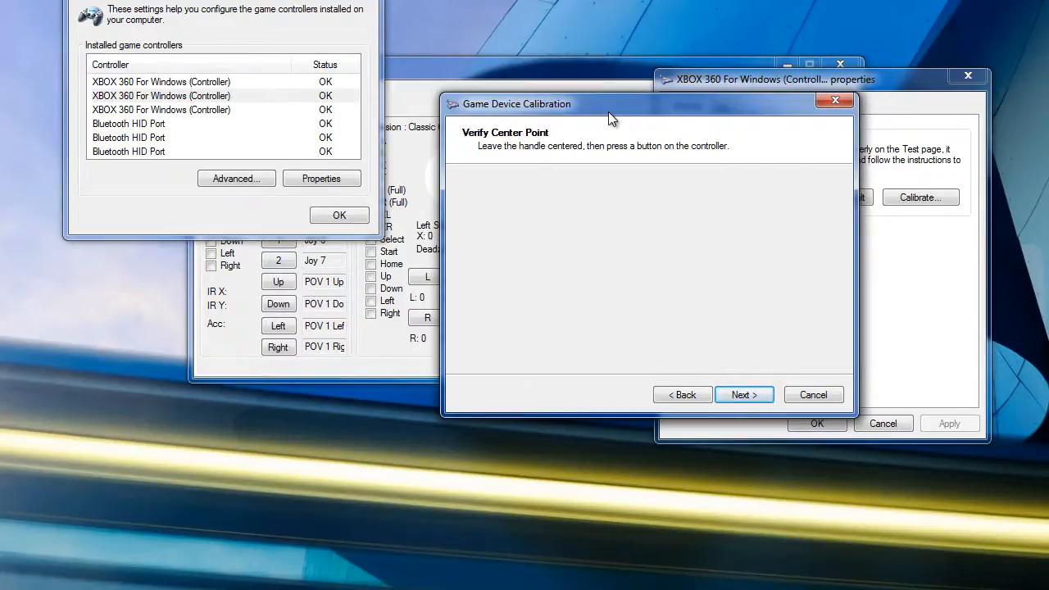
left_click_drag(610, 119, 820, 154)
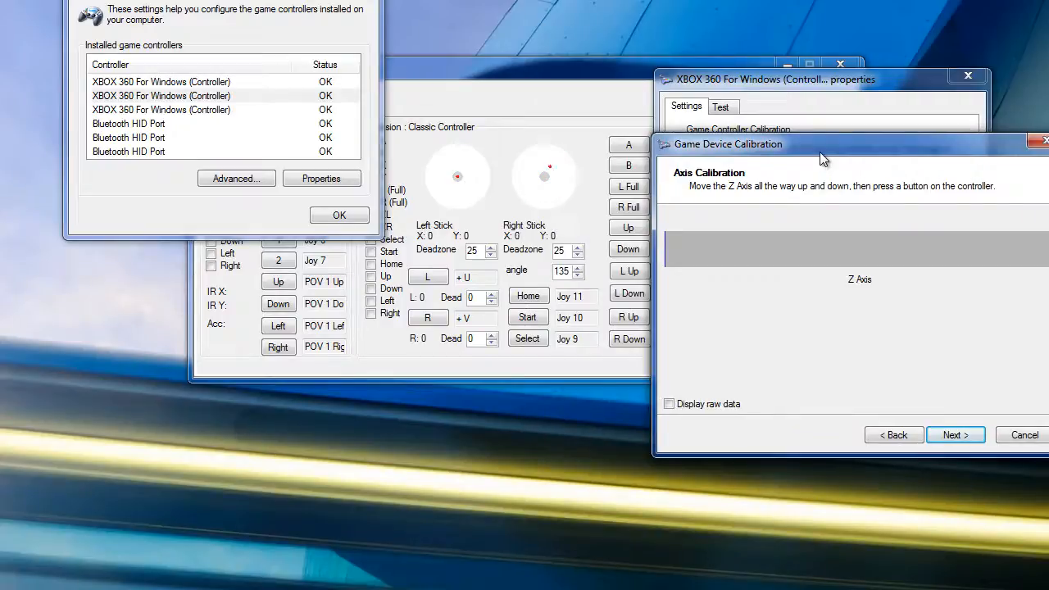
left_click(954, 434)
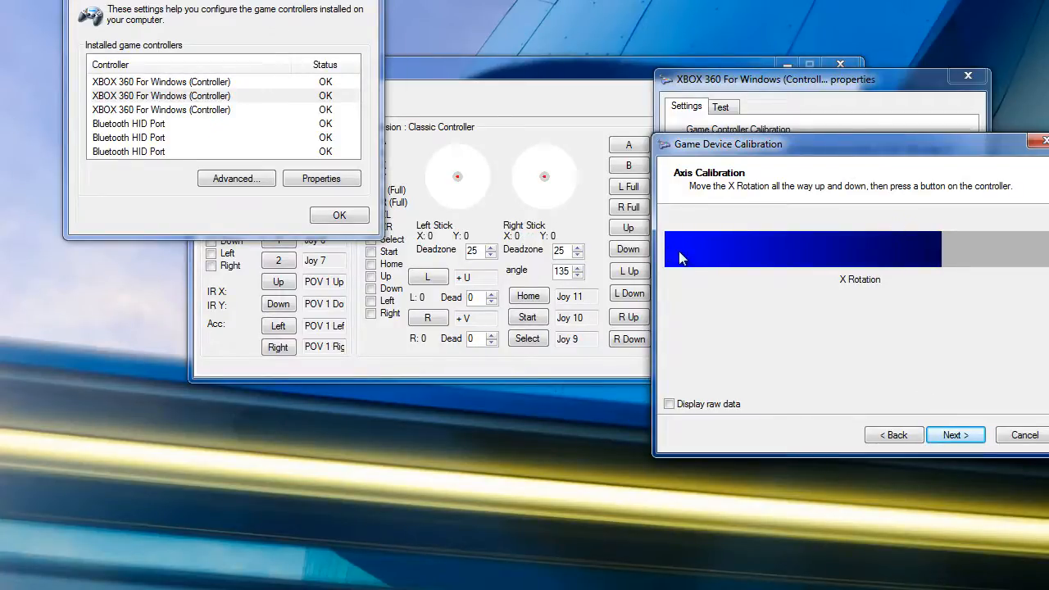
left_click(954, 434)
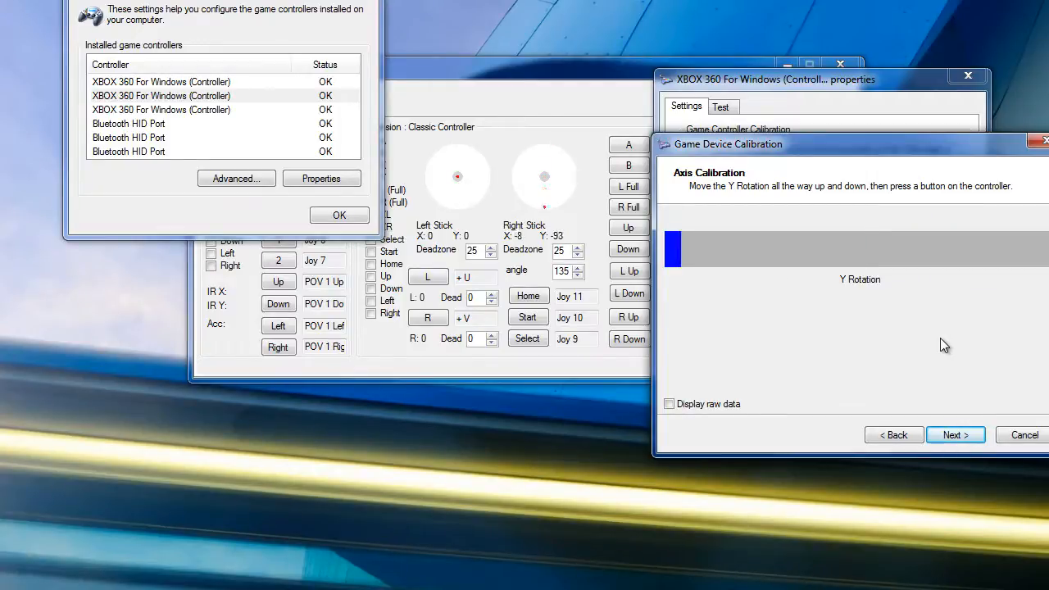
left_click(954, 435)
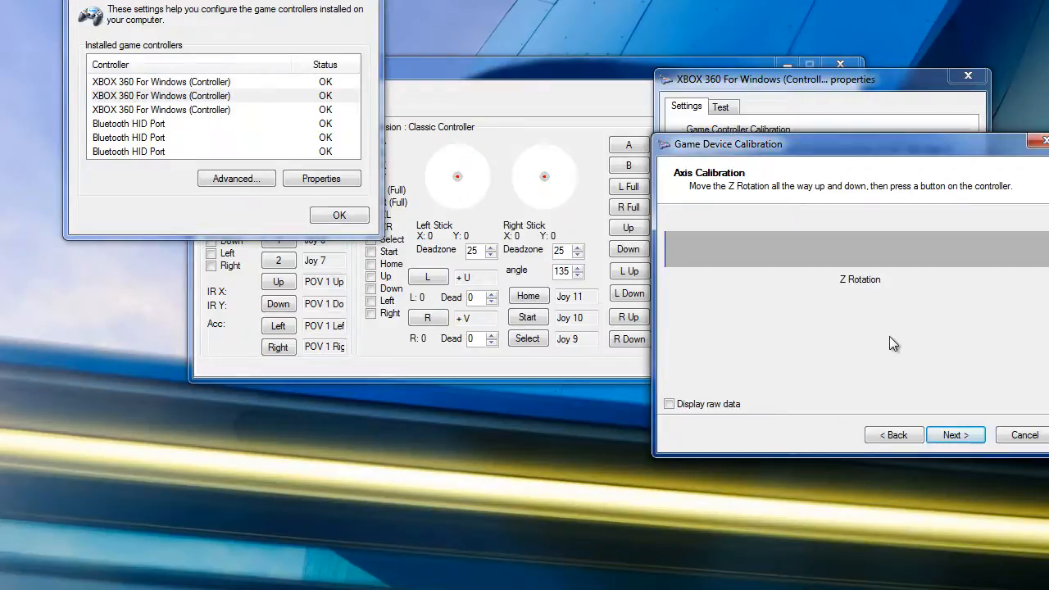
left_click(951, 435)
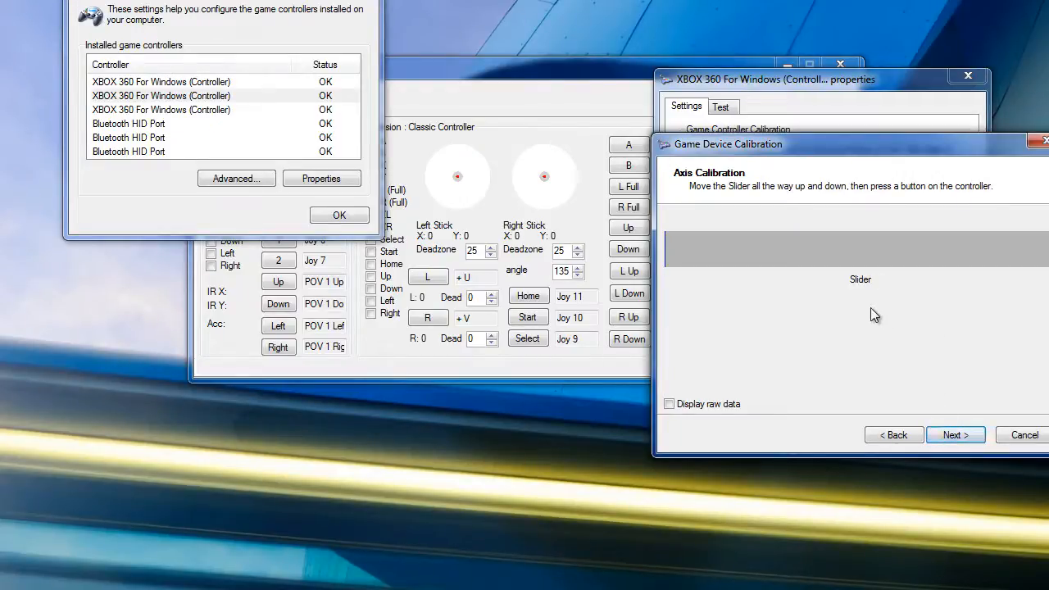
Clear the Classic Controller's L Full and R Full assignments.
left_click_drag(571, 77, 534, 72)
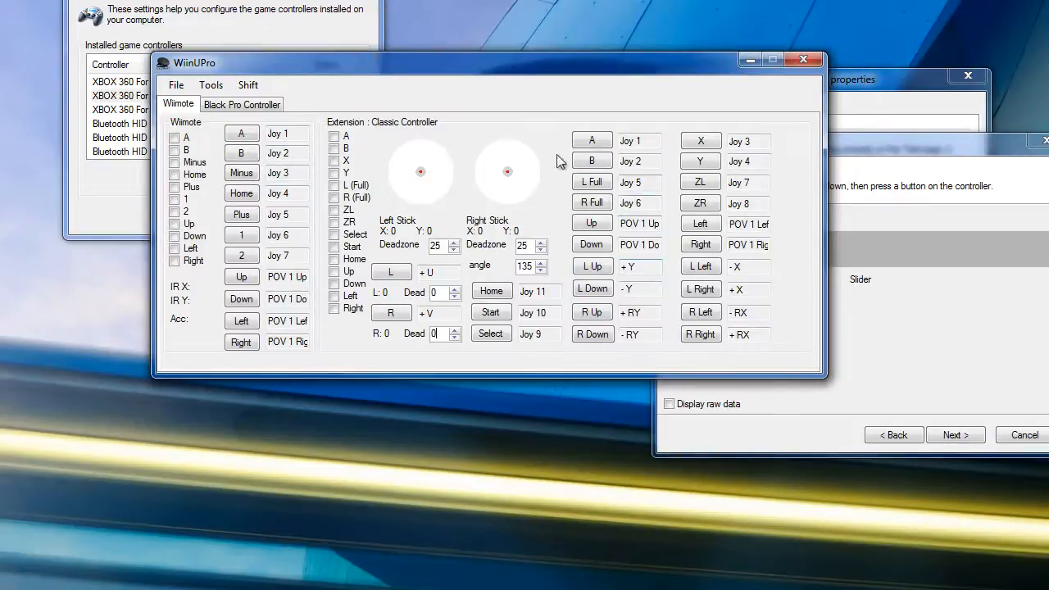
left_click(603, 187)
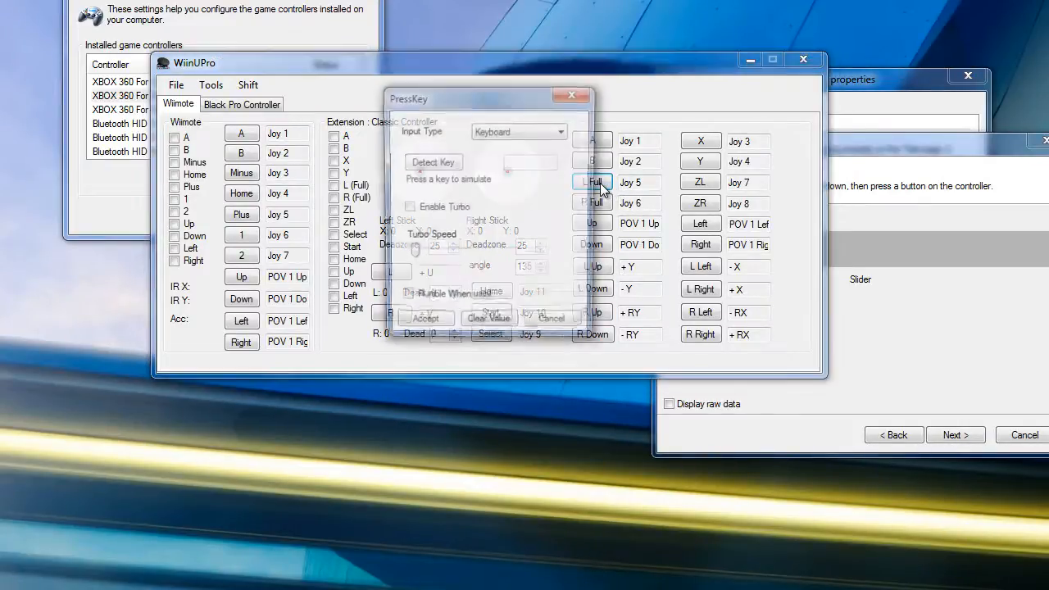
left_click(486, 322)
left_click(594, 201)
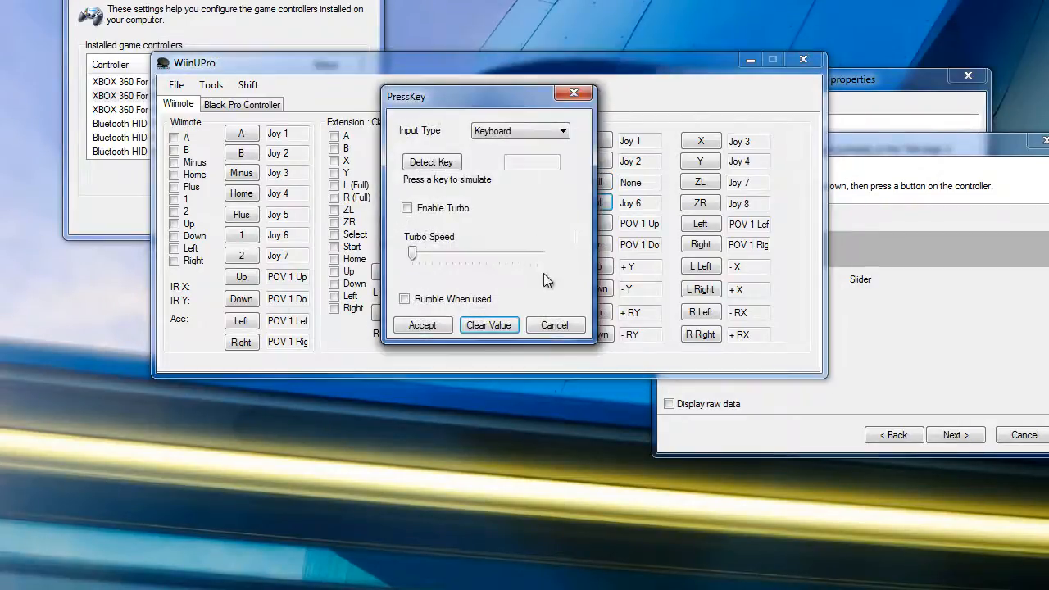
left_click(487, 324)
Calibrate the Slider and Dial axes and finish the device calibration.
left_click(992, 326)
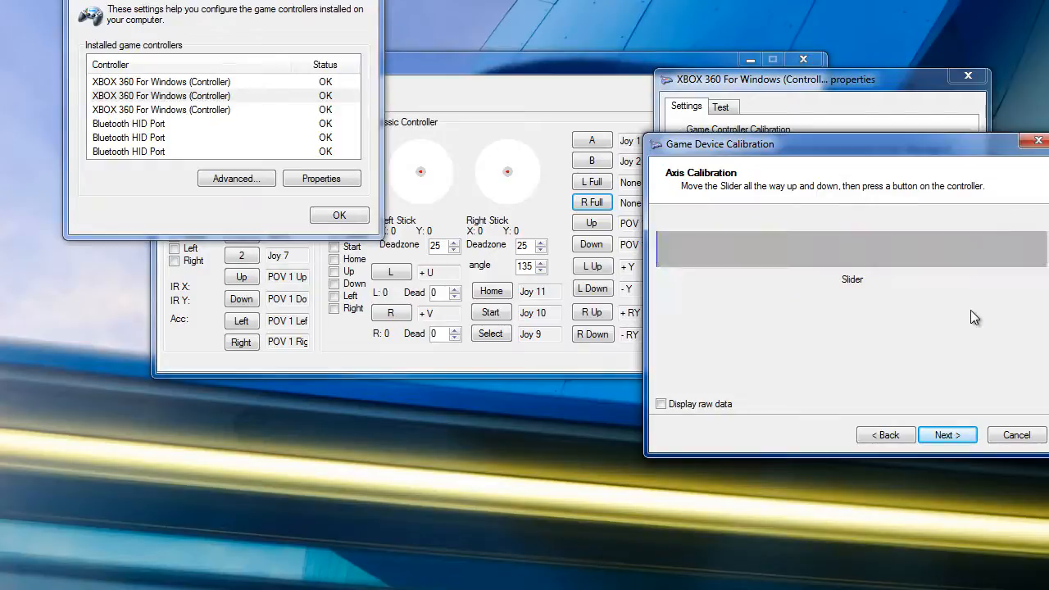
left_click(945, 435)
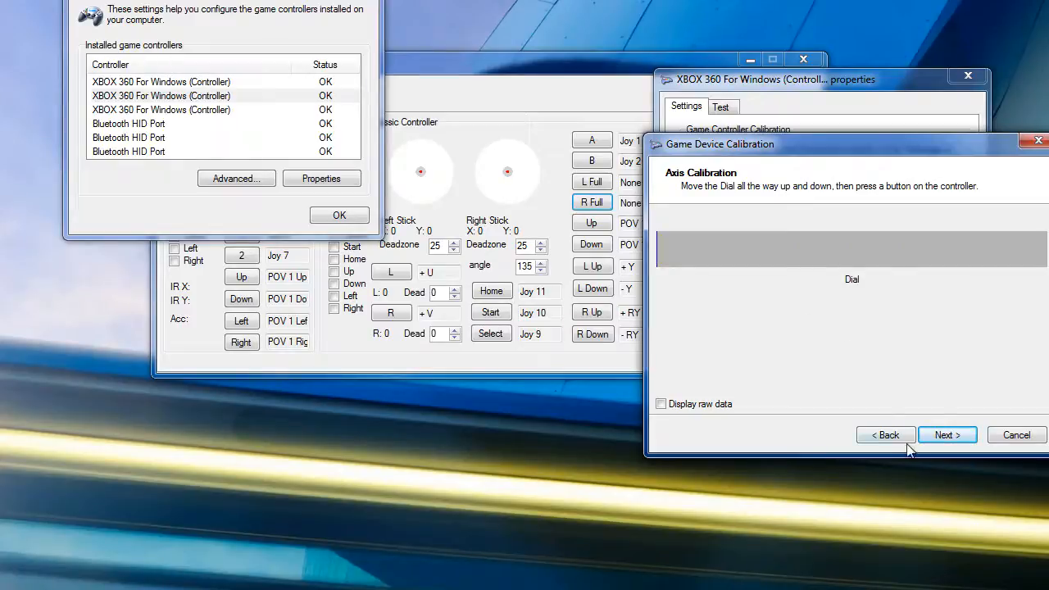
left_click(930, 434)
left_click(949, 434)
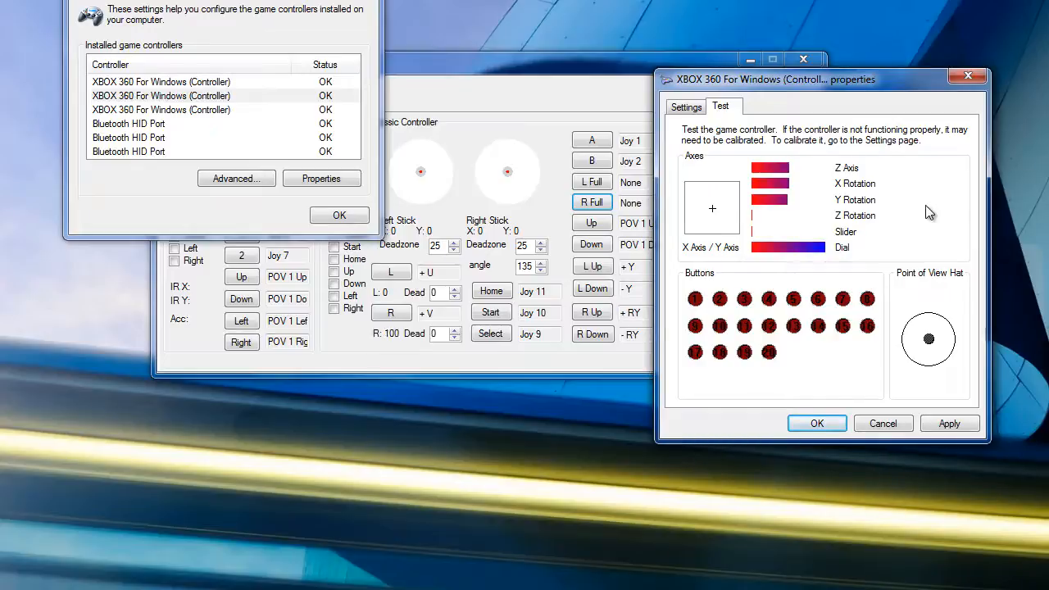
Assign joystick button 7 to the Classic Controller's R Full input.
left_click(591, 202)
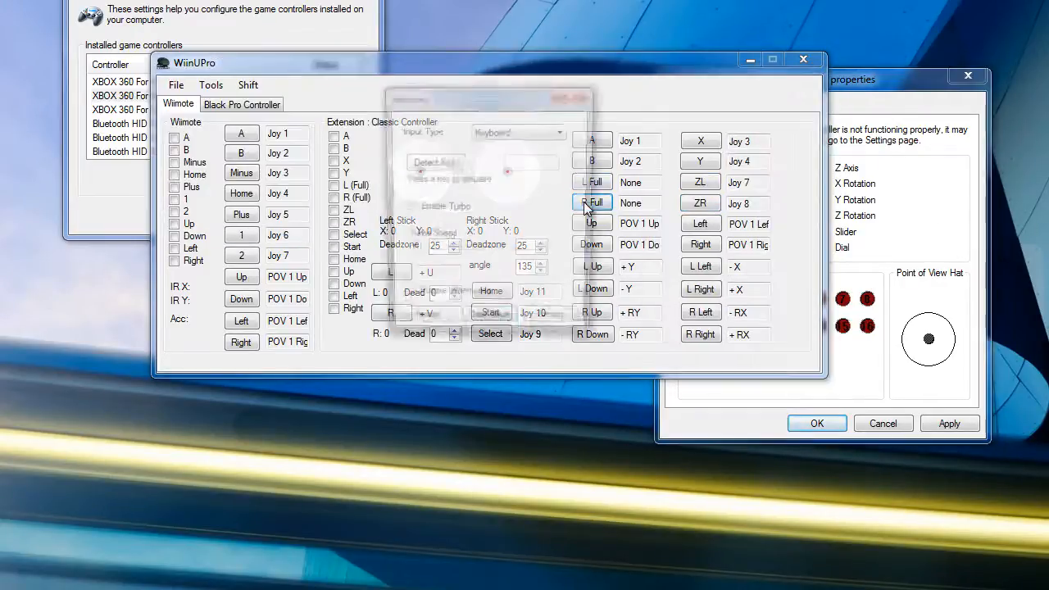
left_click_drag(494, 86, 451, 86)
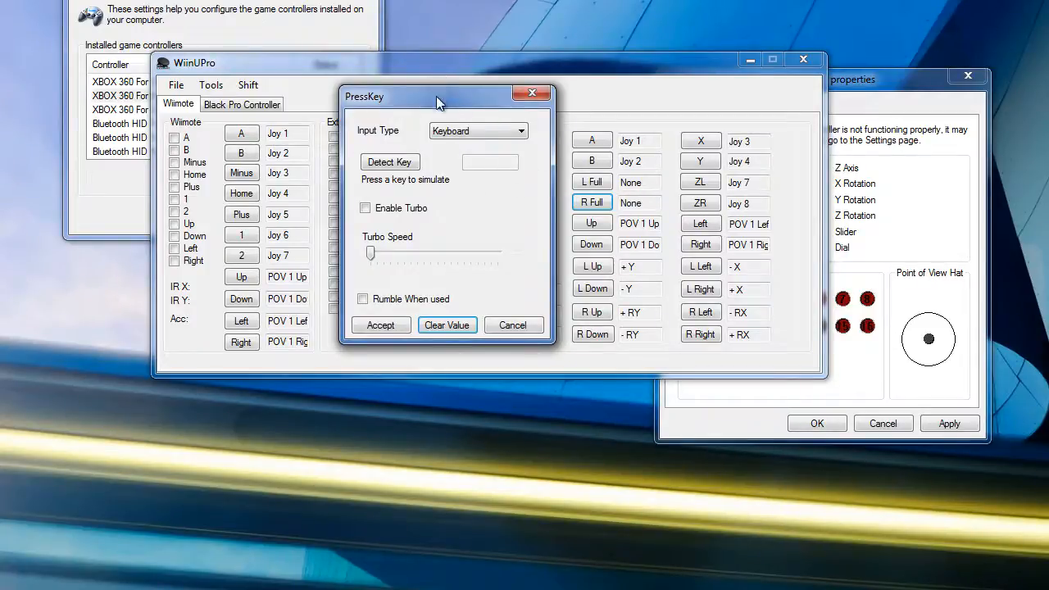
left_click(463, 132)
left_click(492, 196)
left_click(492, 164)
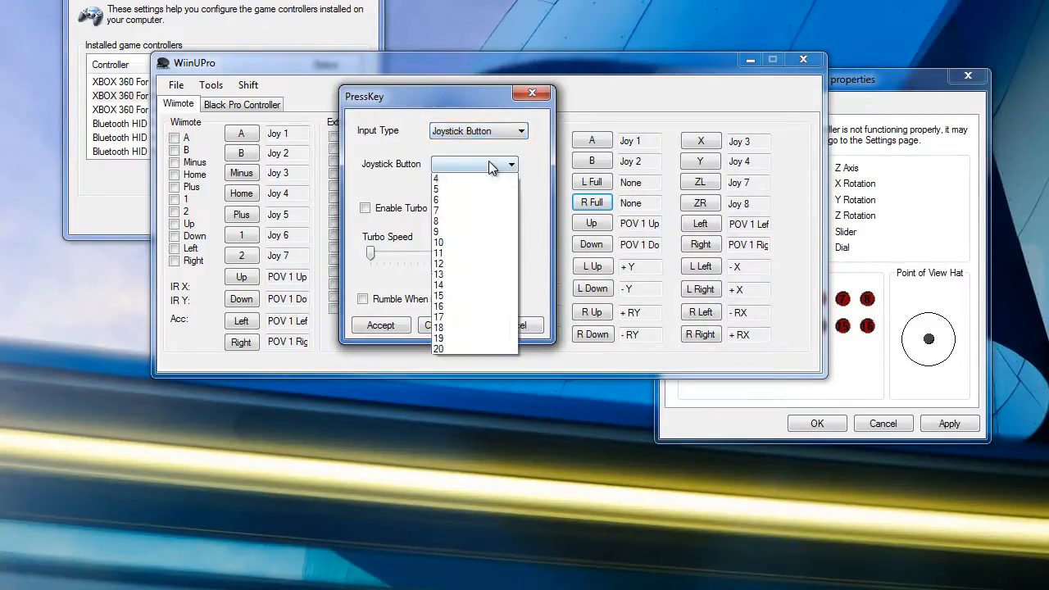
left_click(469, 246)
left_click(400, 326)
Assign joystick button 6 to the Classic Controller's L Full input.
left_click(592, 182)
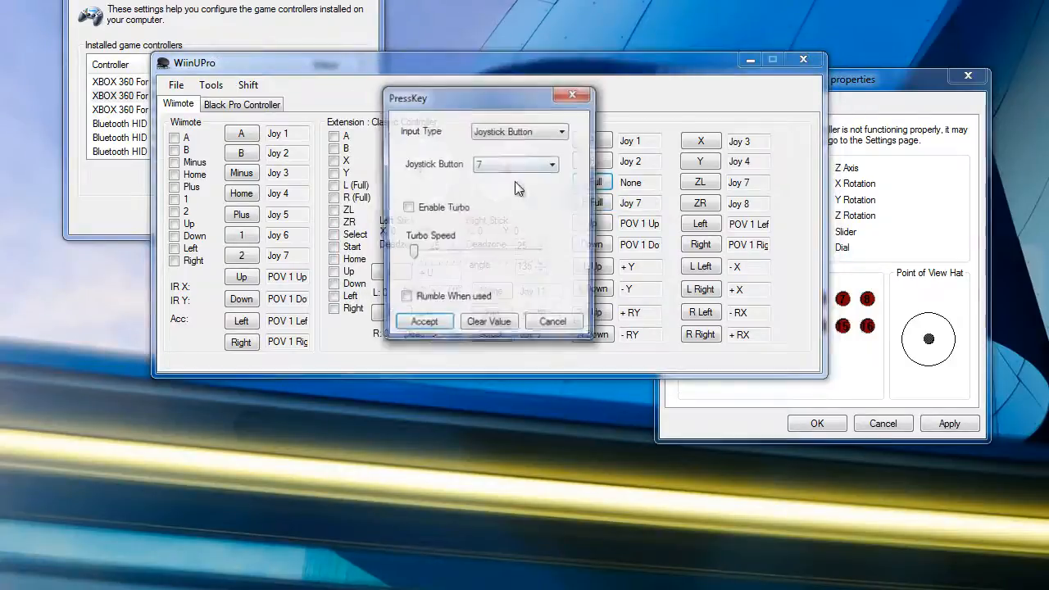
left_click(494, 165)
left_click(494, 233)
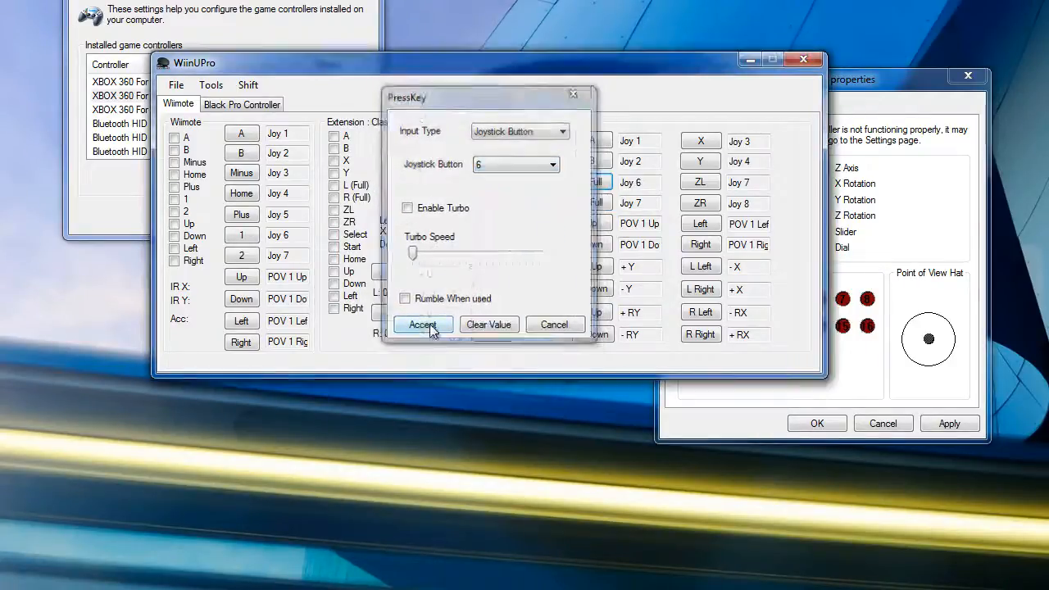
left_click(422, 326)
Test the controller's axes and buttons, then accept the properties and close the game controllers list.
left_click(906, 202)
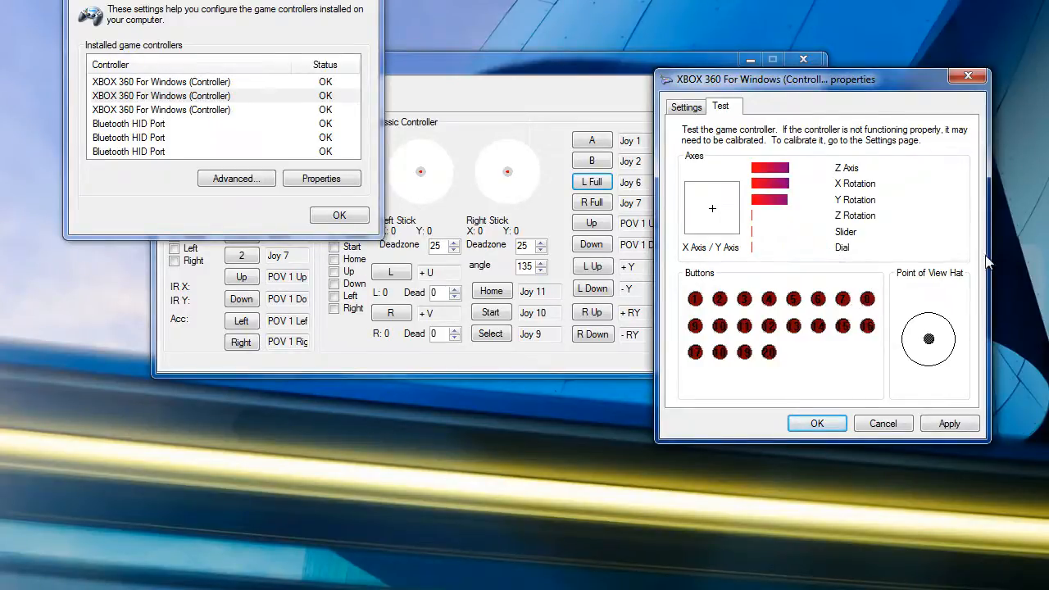
left_click(817, 424)
left_click(340, 216)
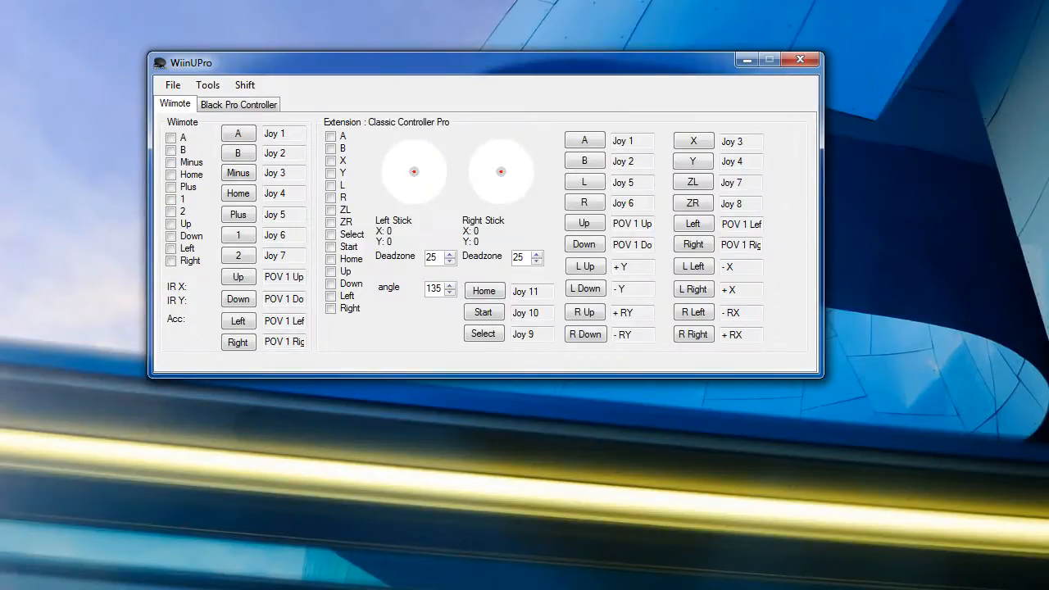
Calibrate both control sticks of the Classic Controller Pro extension, from their rest position through full circles.
left_click(207, 85)
left_click(234, 104)
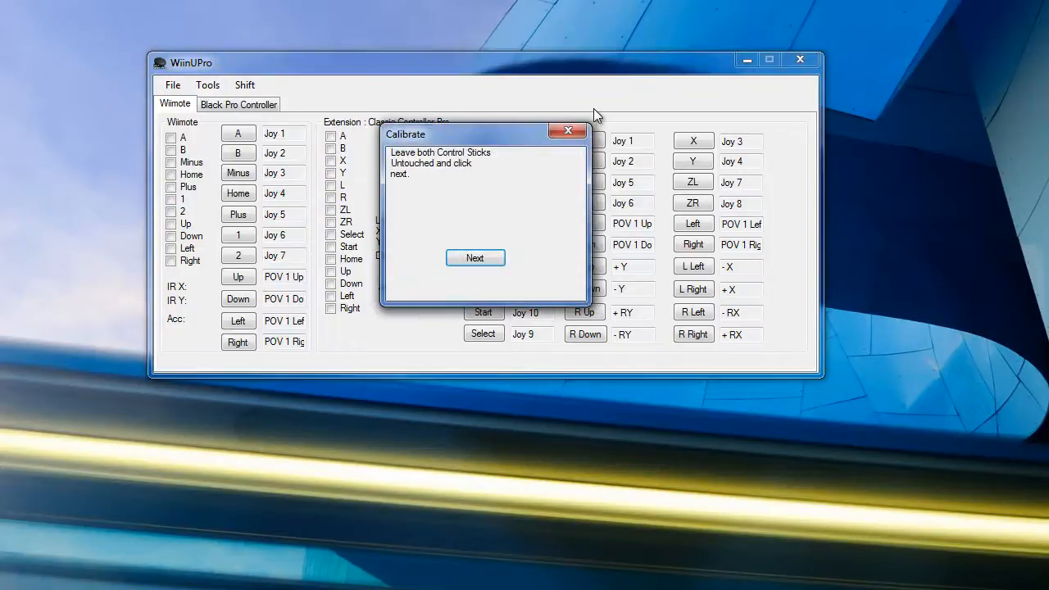
left_click(483, 261)
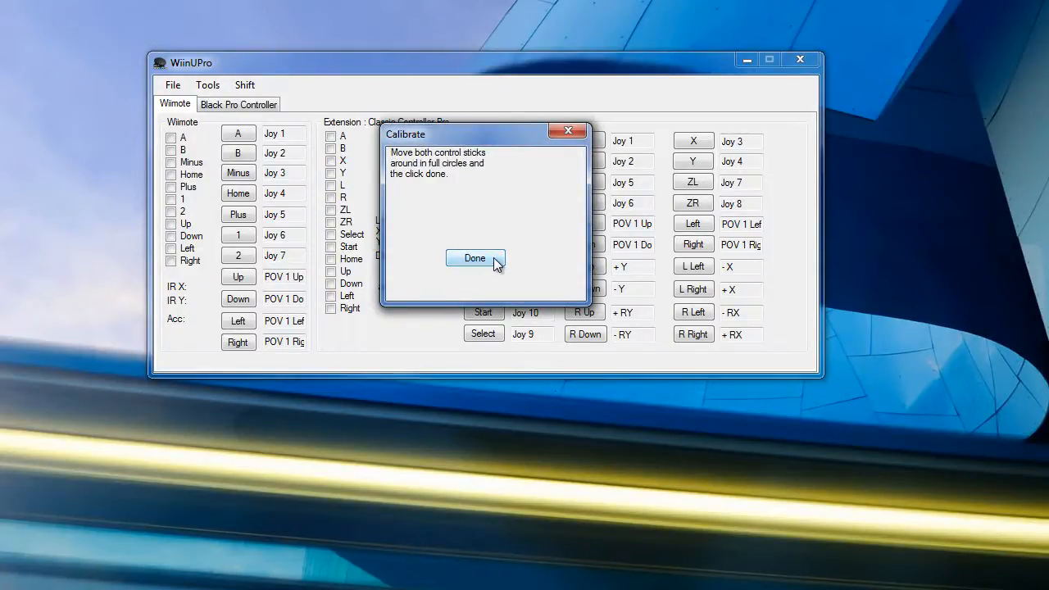
left_click(475, 258)
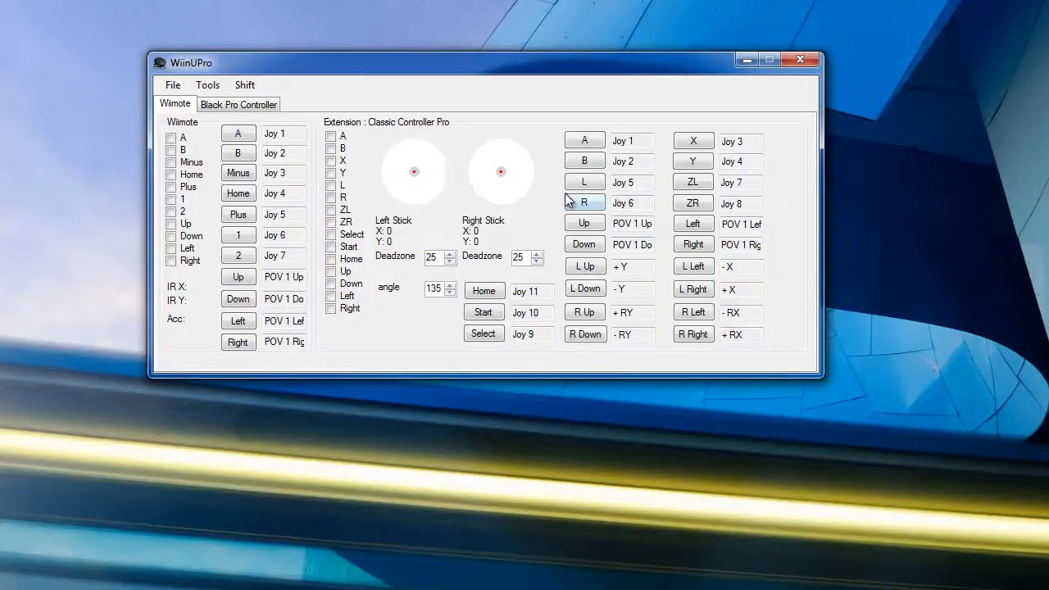
Load the 007.wup profile for the Wiimote with Classic Controller Pro and compare its assignments with the Black Pro Controller's.
left_click(172, 89)
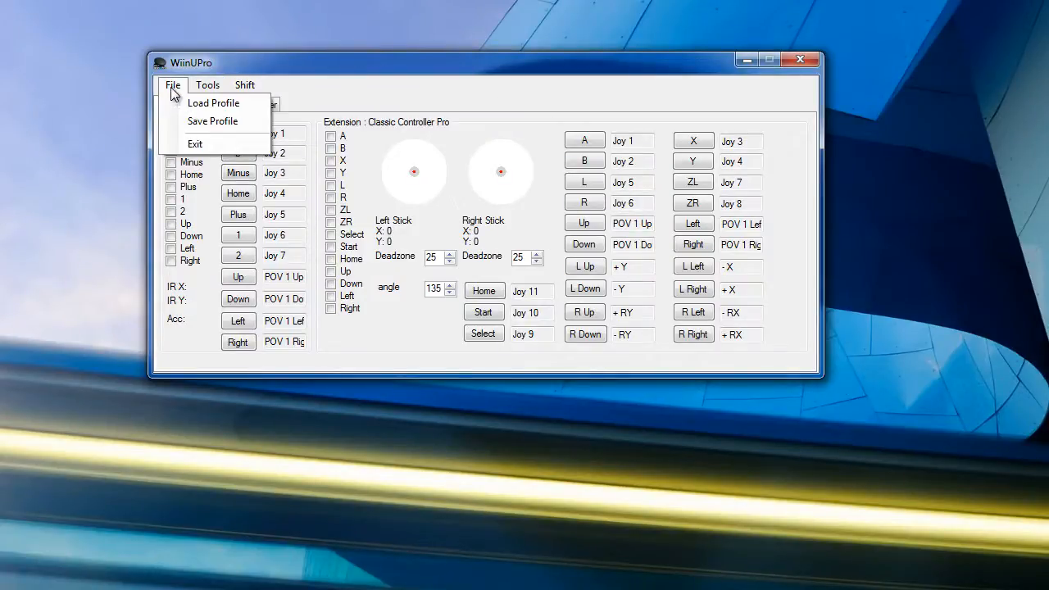
left_click(184, 102)
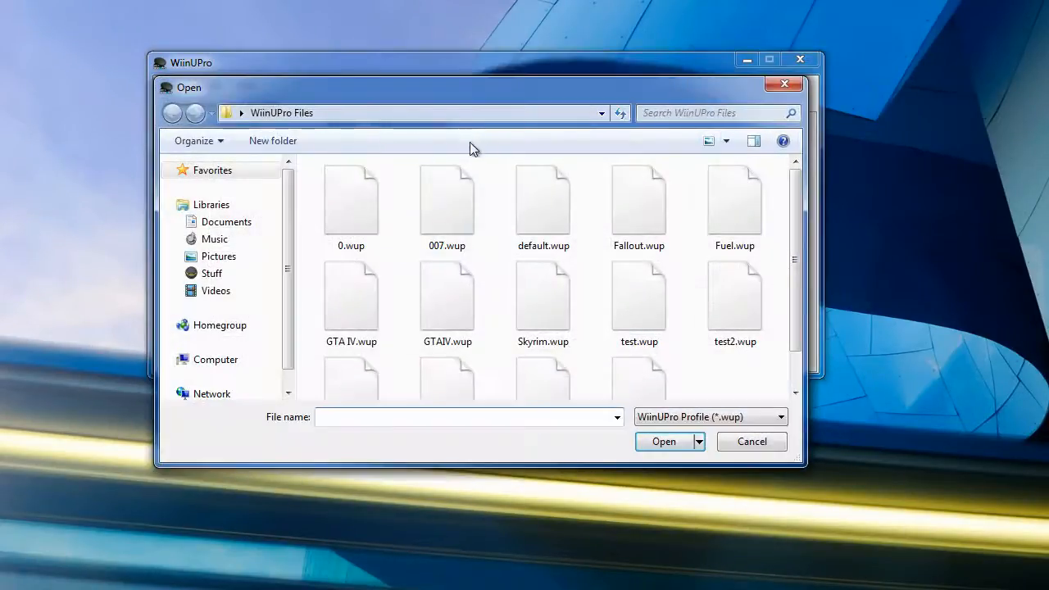
left_click(451, 218)
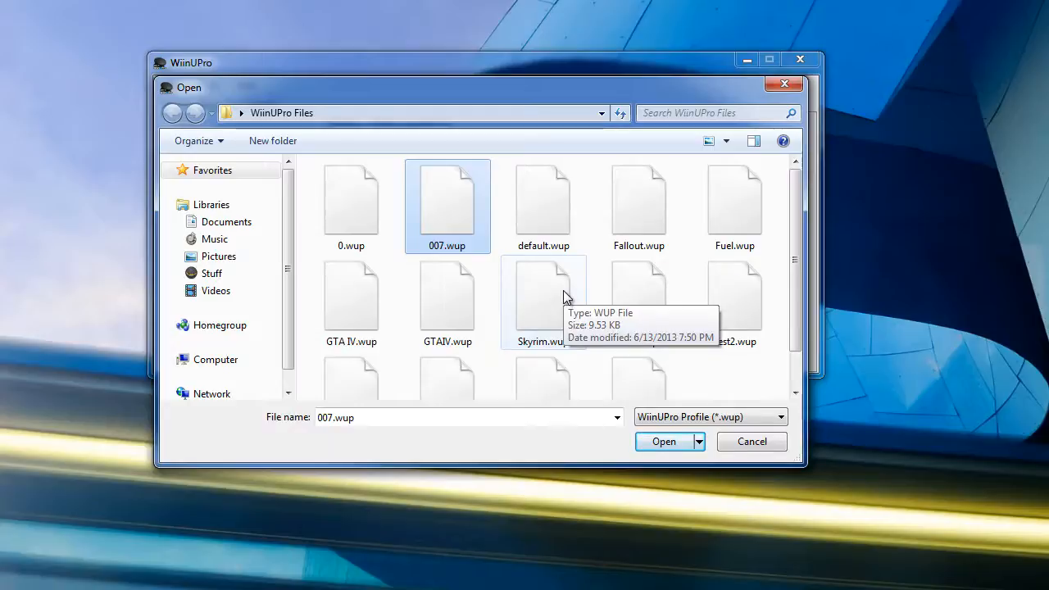
left_click(665, 441)
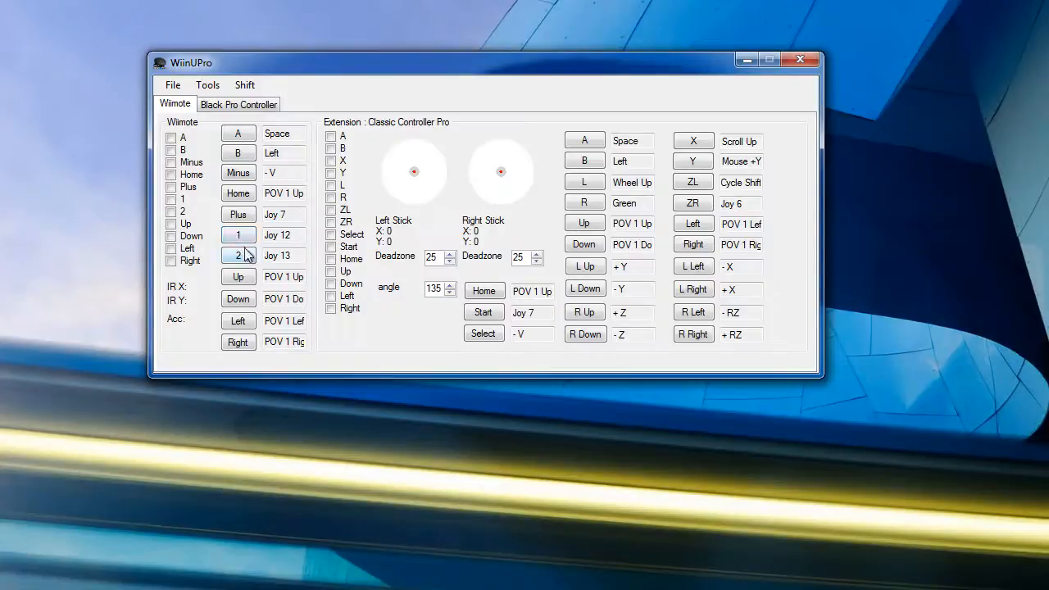
left_click(242, 105)
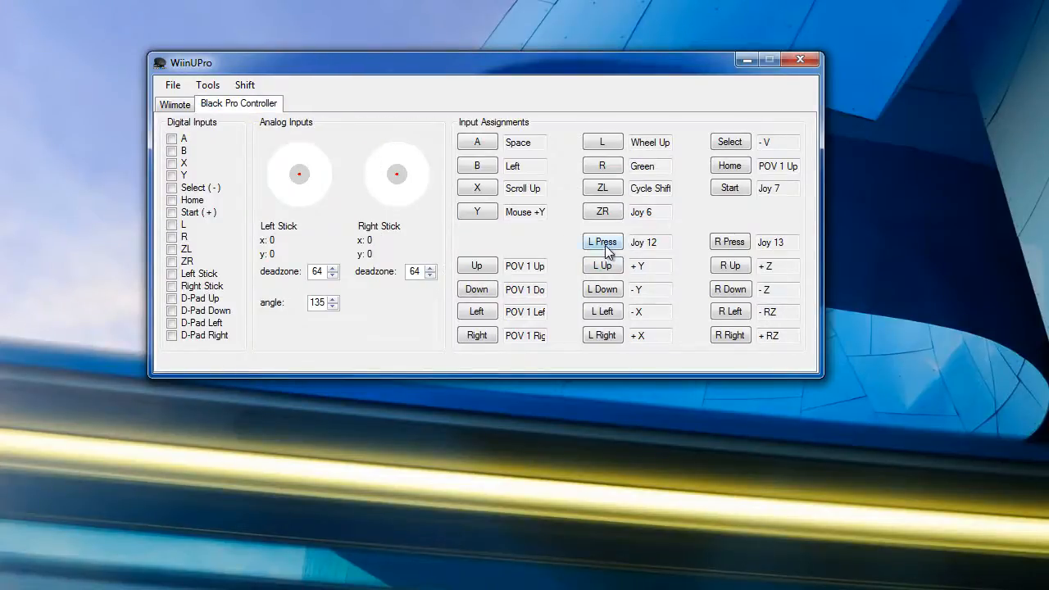
left_click(174, 104)
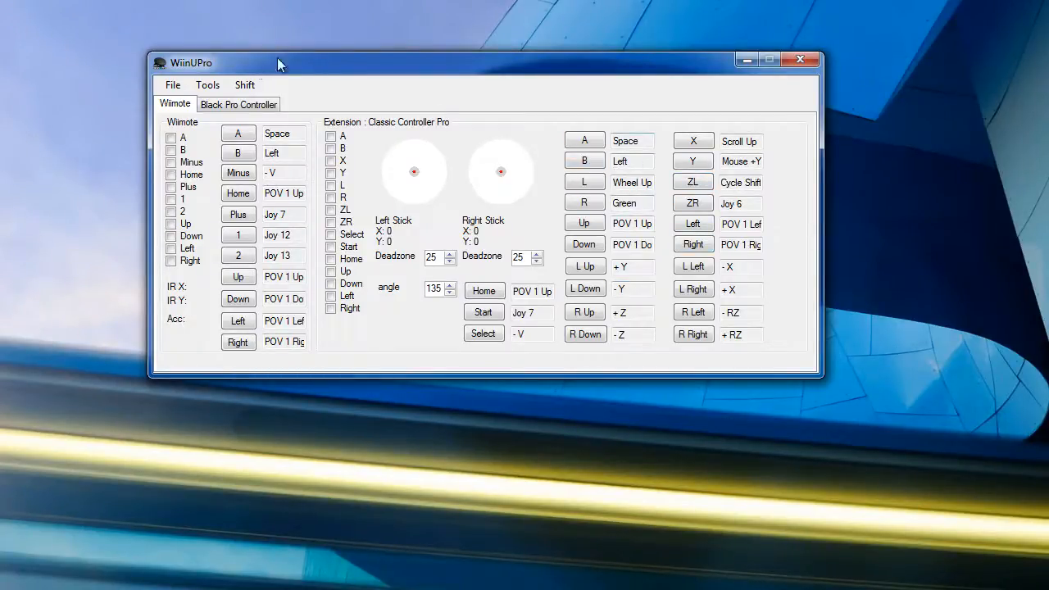
Reload the 007.wup profile for the Wiimote with the Nunchuk extension connected.
left_click(248, 105)
left_click(175, 107)
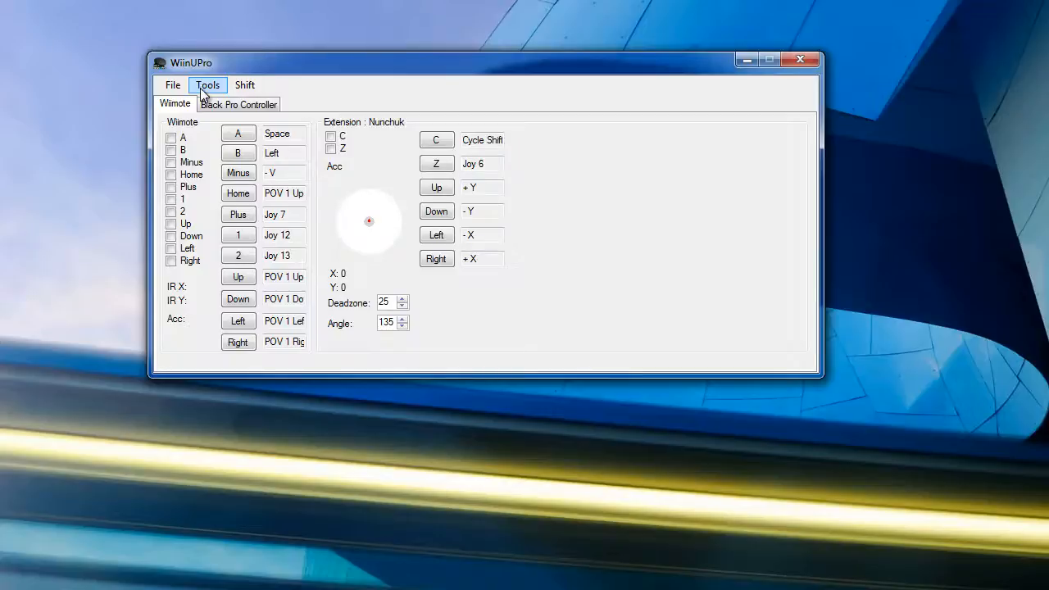
left_click(172, 85)
left_click(178, 103)
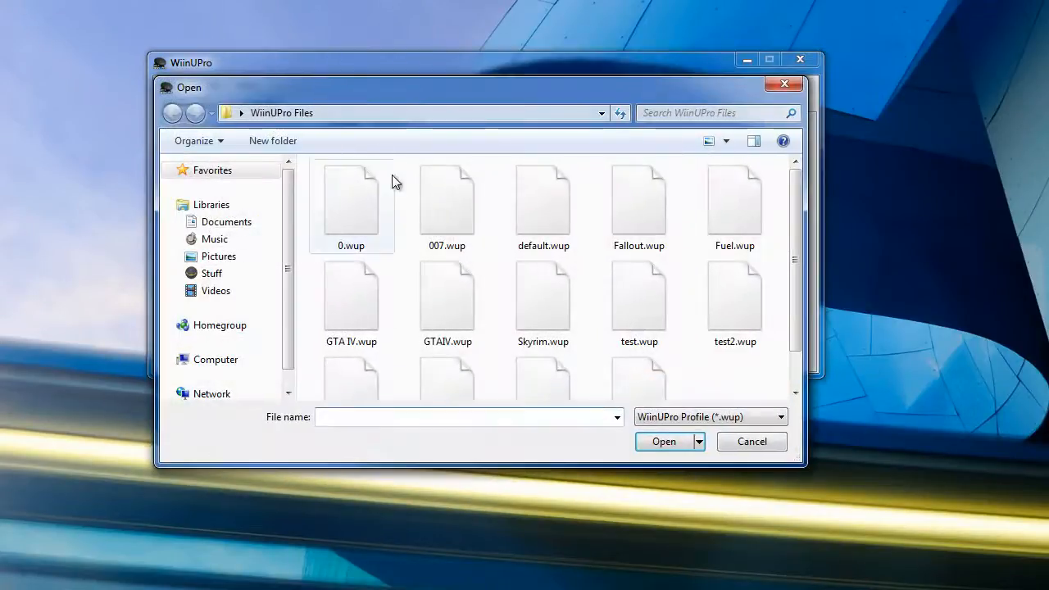
left_click(446, 200)
left_click(663, 441)
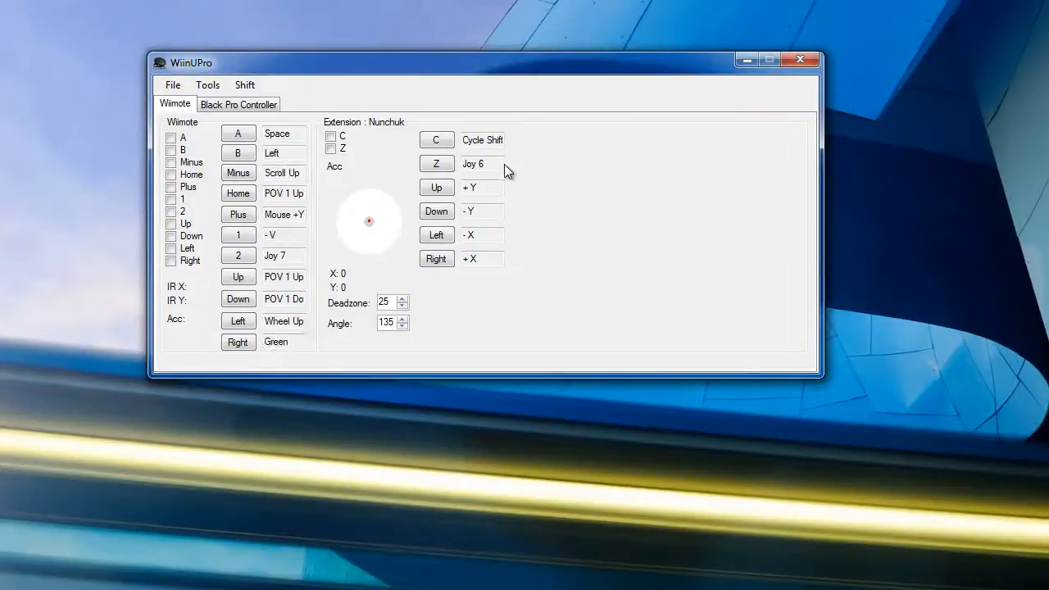
Close WiinUPro, switch to the WiinUPro Beta 7 64-Bit folder and open wiinupro.ini in Notepad.
left_click(799, 63)
mouse_move(105, 586)
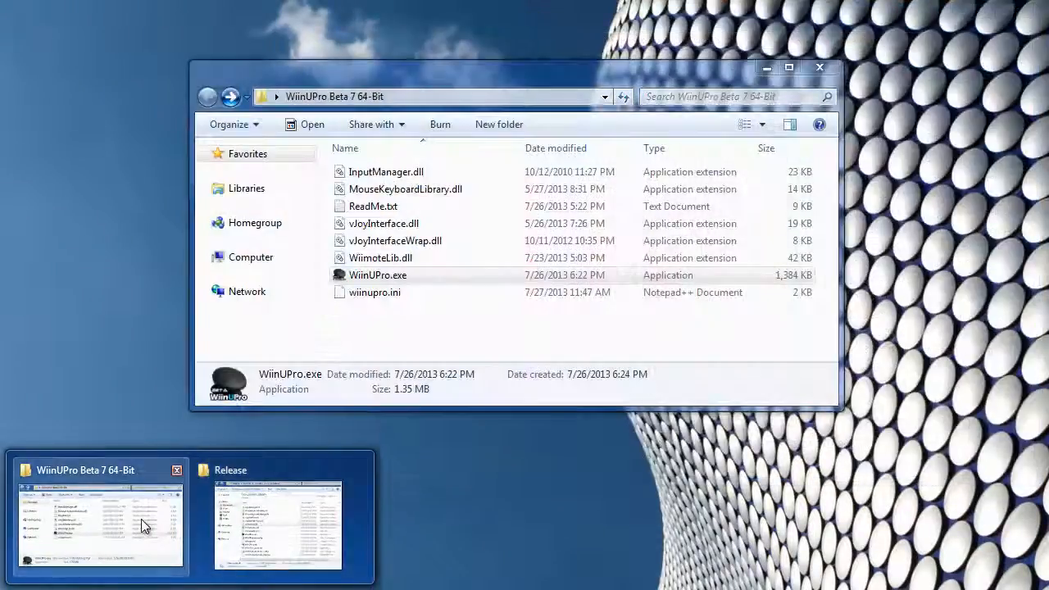
left_click(145, 525)
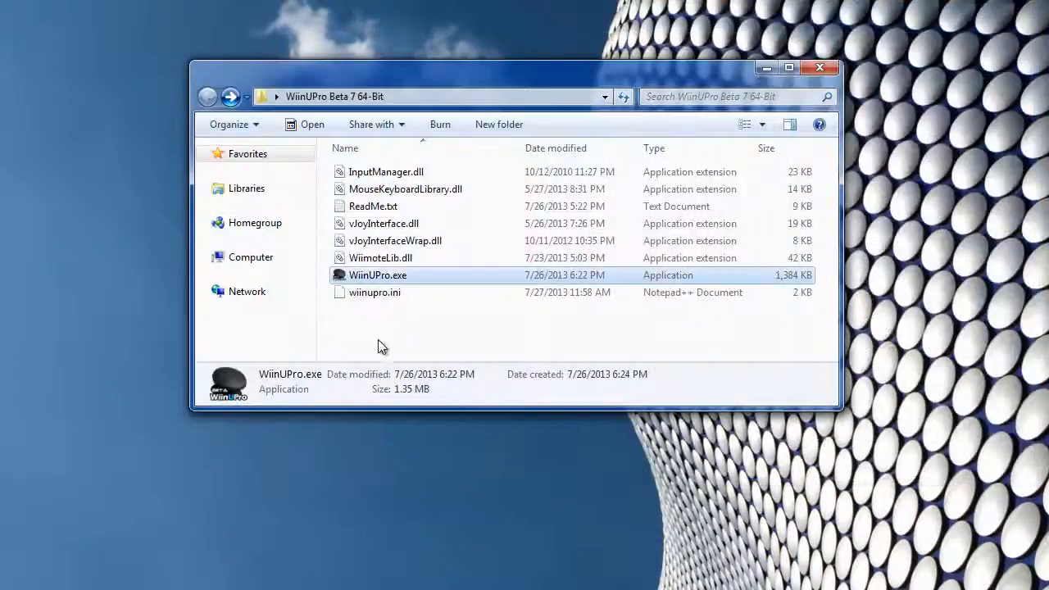
left_click(400, 343)
left_click(381, 295)
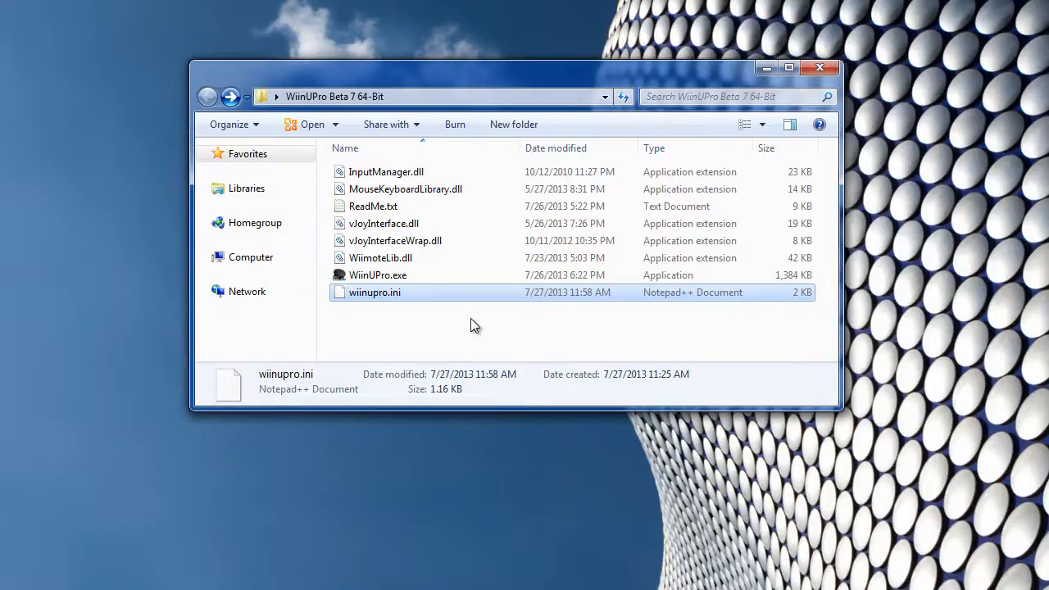
double_click(403, 295)
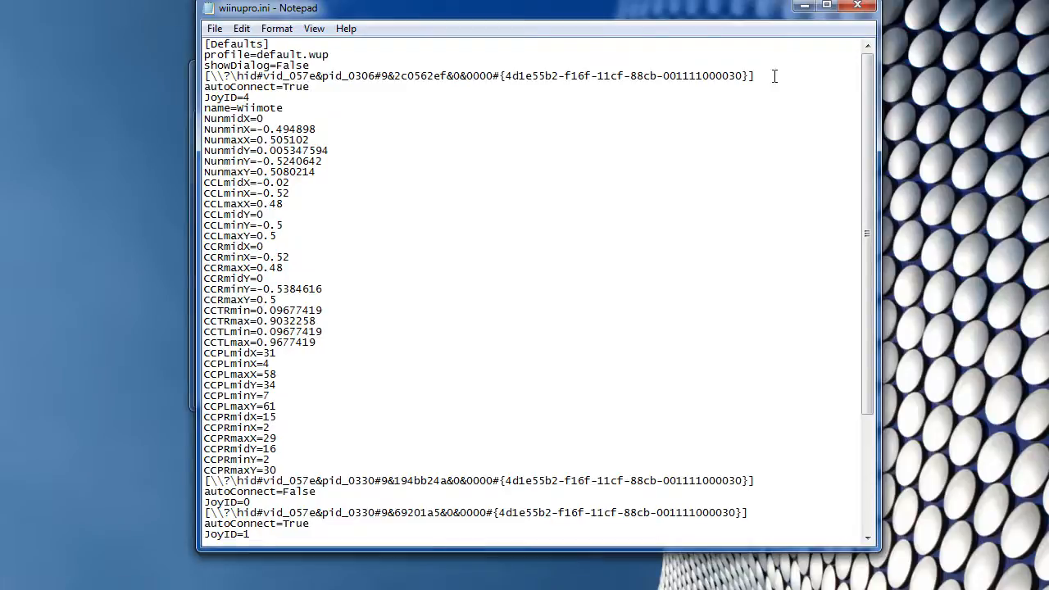
Examine the device IDs, default settings and saved per-controller calibration entries in wiinupro.ini, then close the file.
left_click_drag(775, 75, 177, 74)
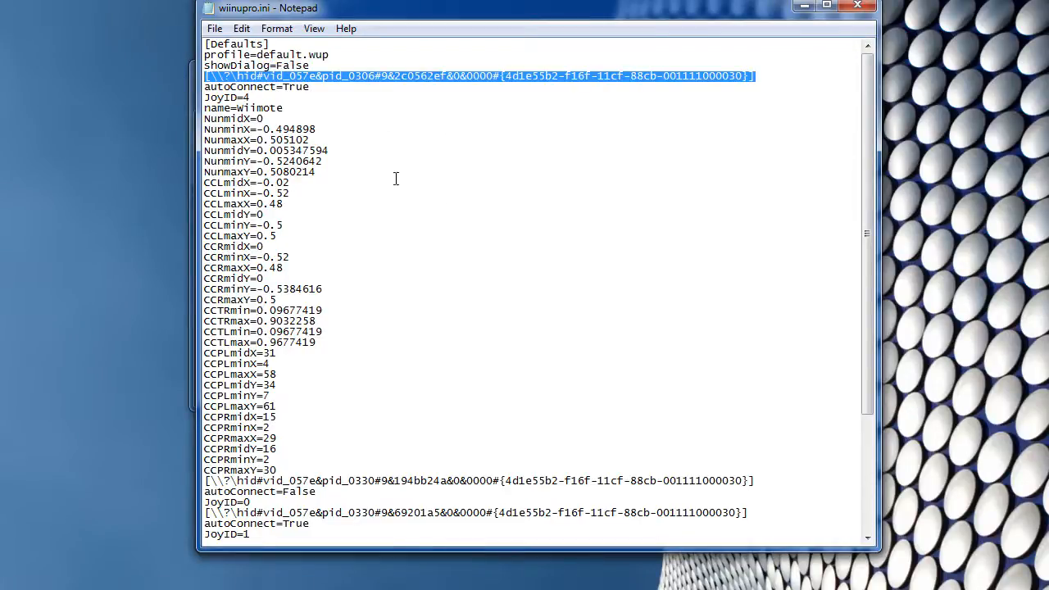
left_click(414, 77)
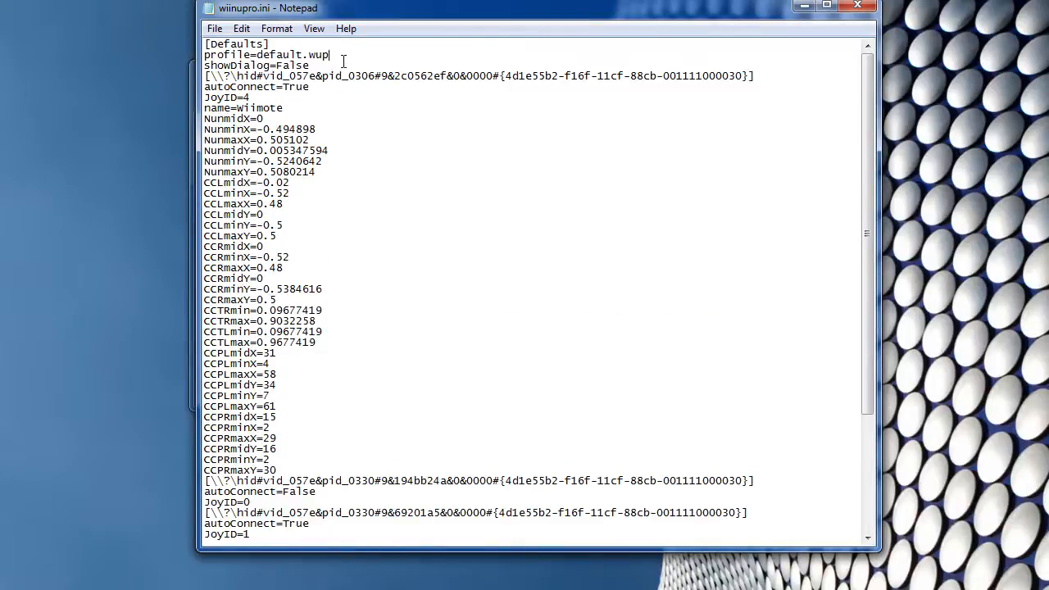
left_click_drag(332, 66, 206, 65)
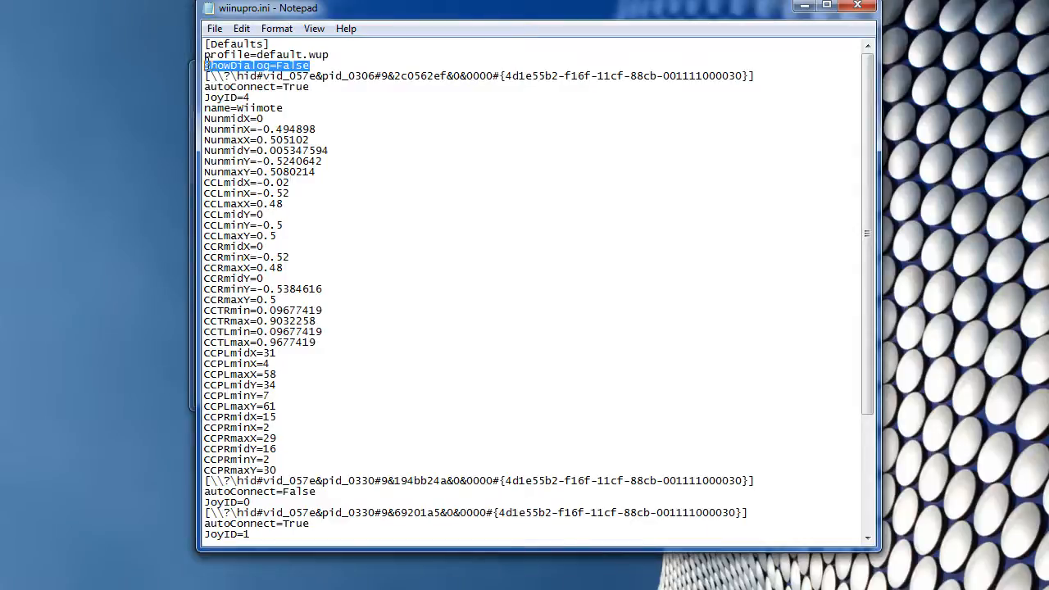
left_click(330, 106)
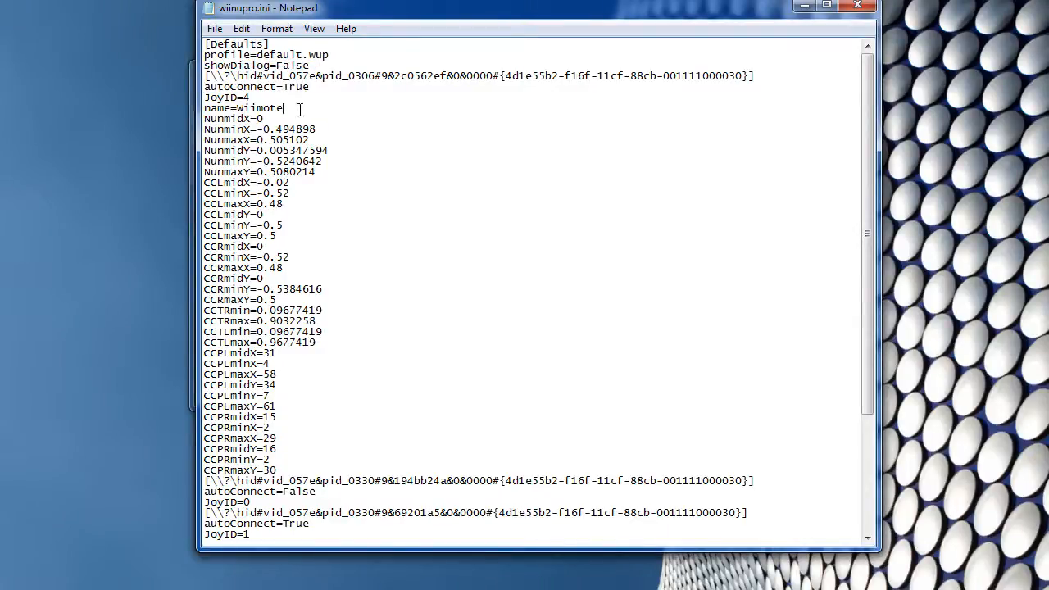
left_click_drag(297, 108, 301, 469)
left_click(282, 129)
left_click(300, 463)
scroll(267, 432, "down", 5)
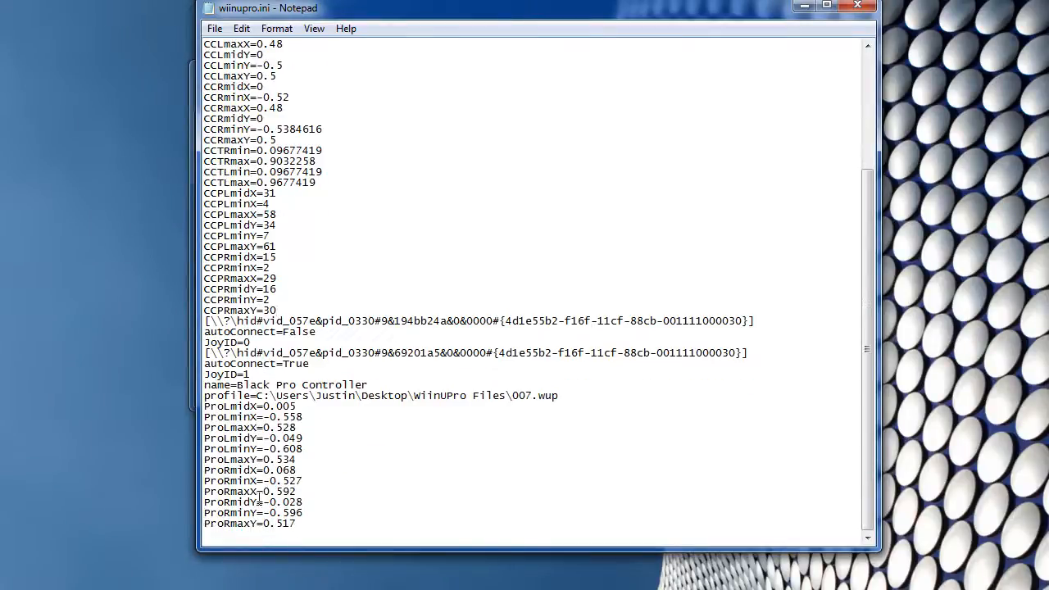
scroll(348, 342, "up", 5)
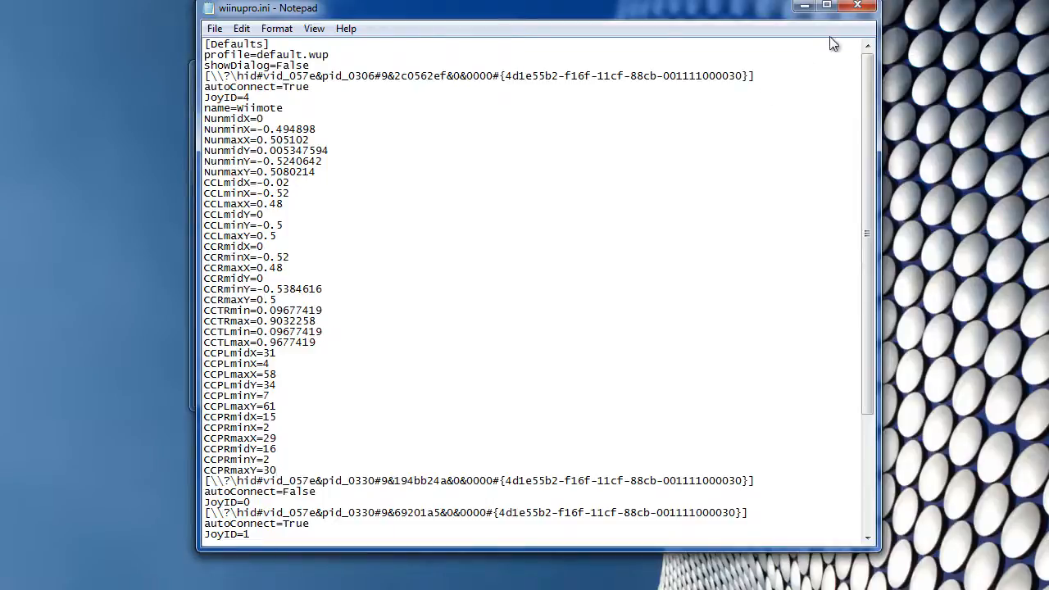
left_click(857, 6)
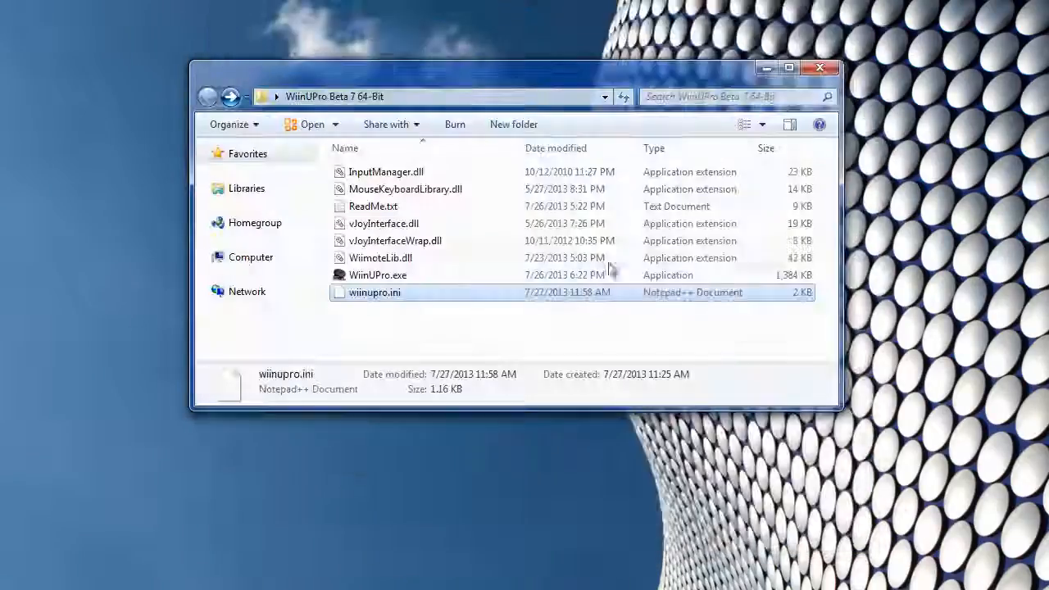
left_click(403, 299)
left_click(420, 325)
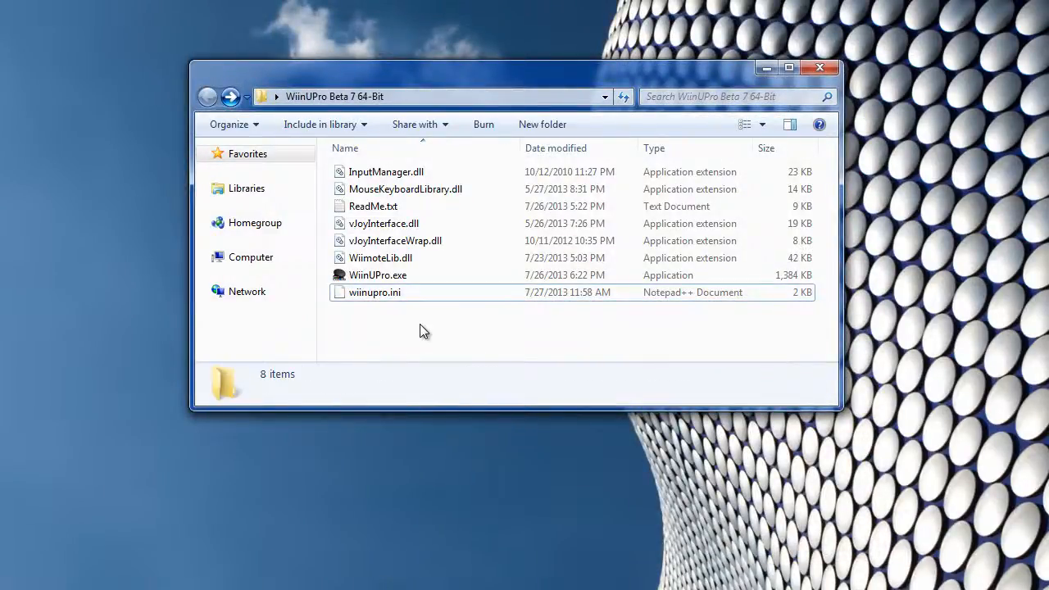